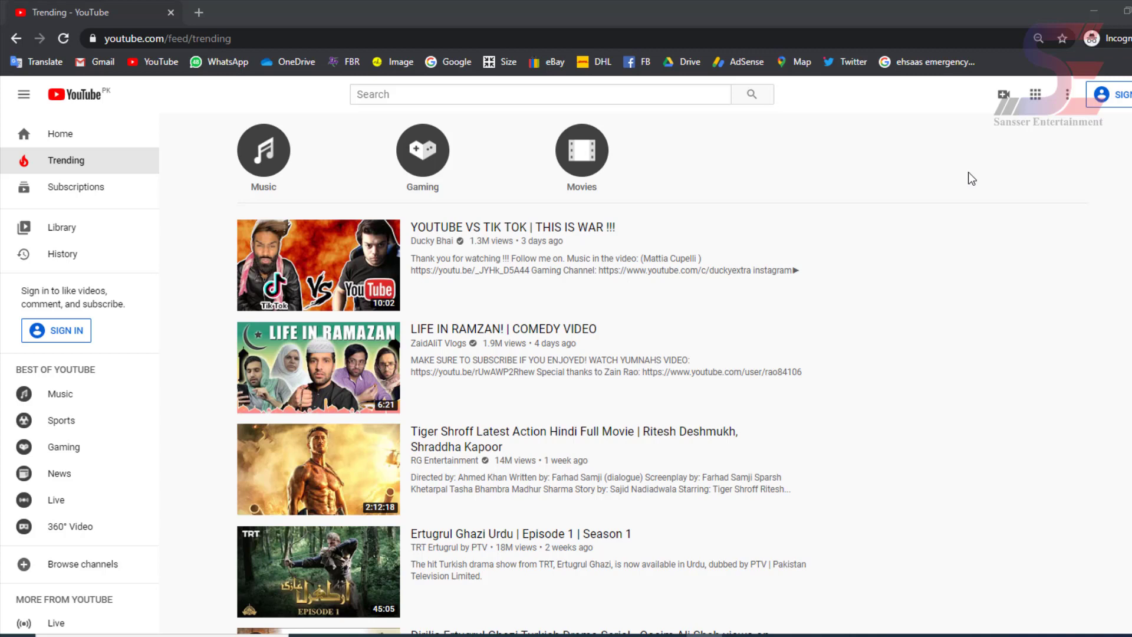
- Search YouTube for 'sansser' to bring up the Sansser Entertainment channel
left_click(472, 95)
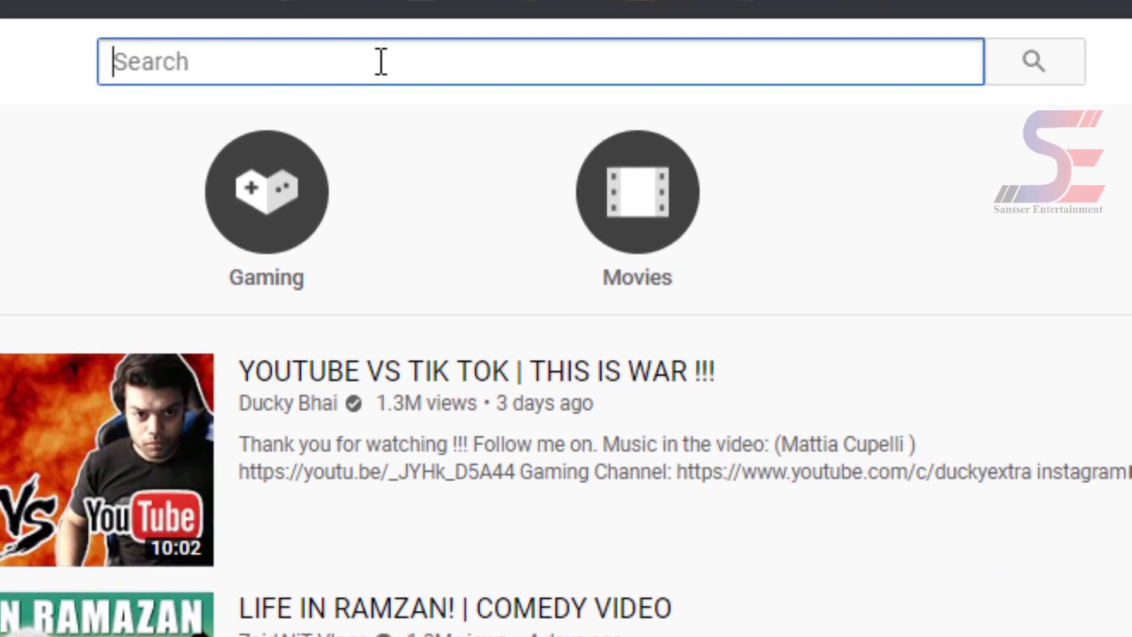
type("sansse")
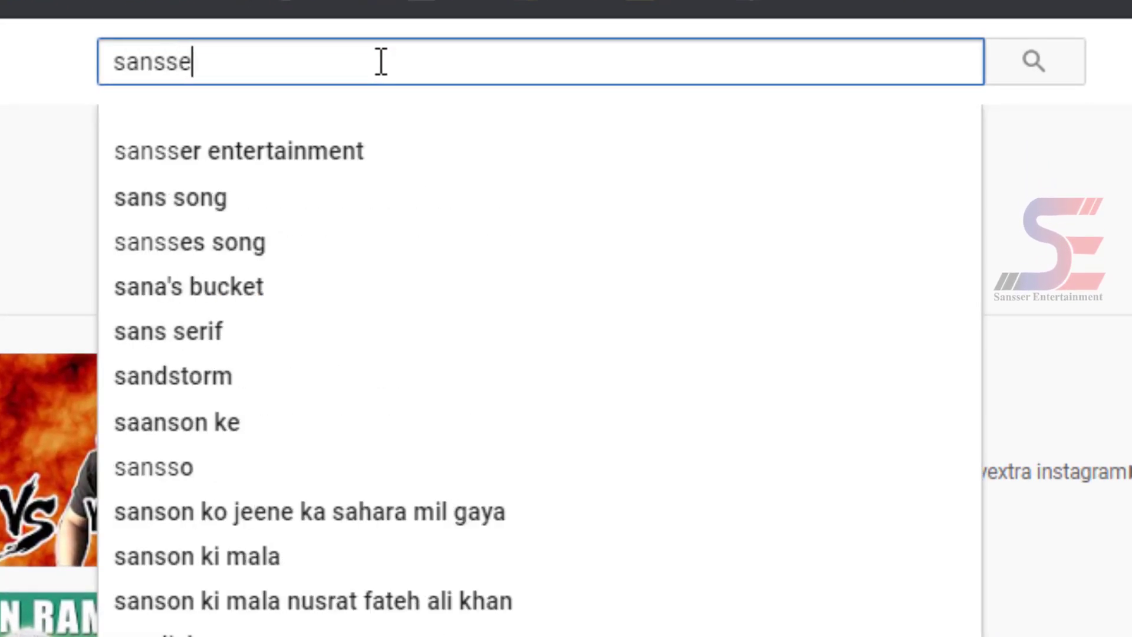
type("r")
key("Return")
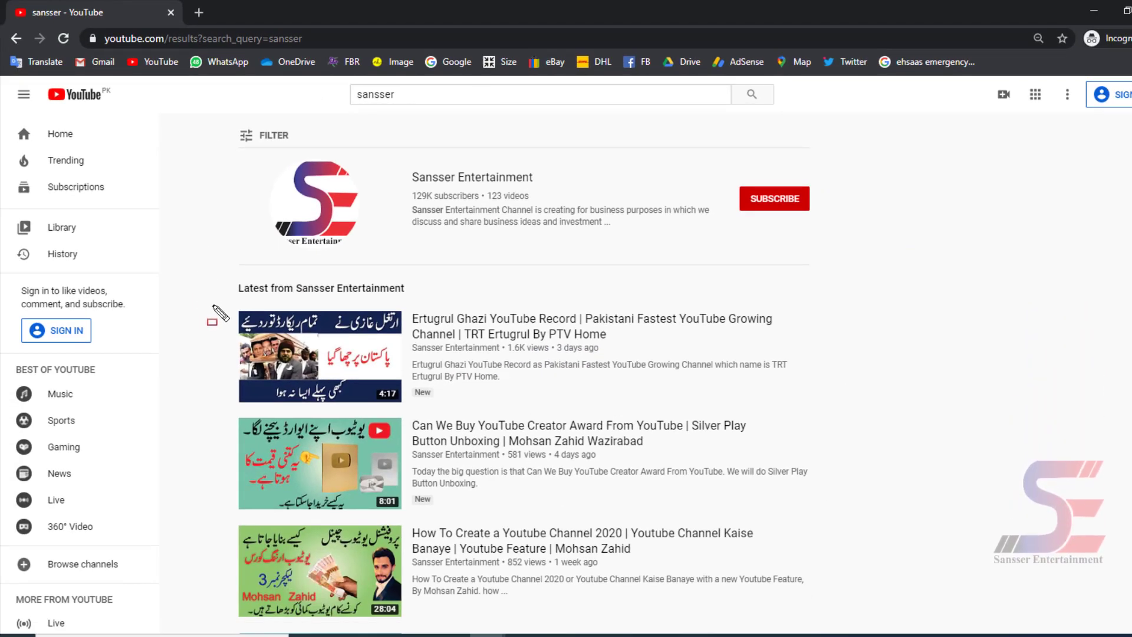
mouse_move(214, 304)
left_mouse_down()
mouse_move(649, 433)
mouse_move(818, 408)
left_mouse_up()
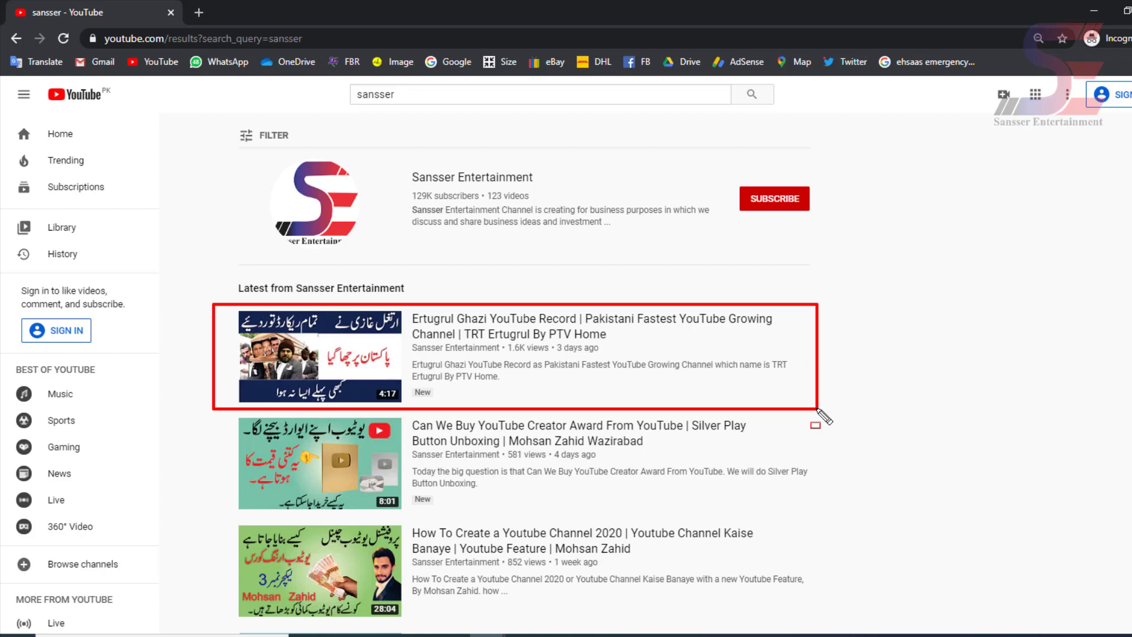
key("g")
left_click_drag(214, 414, 829, 517)
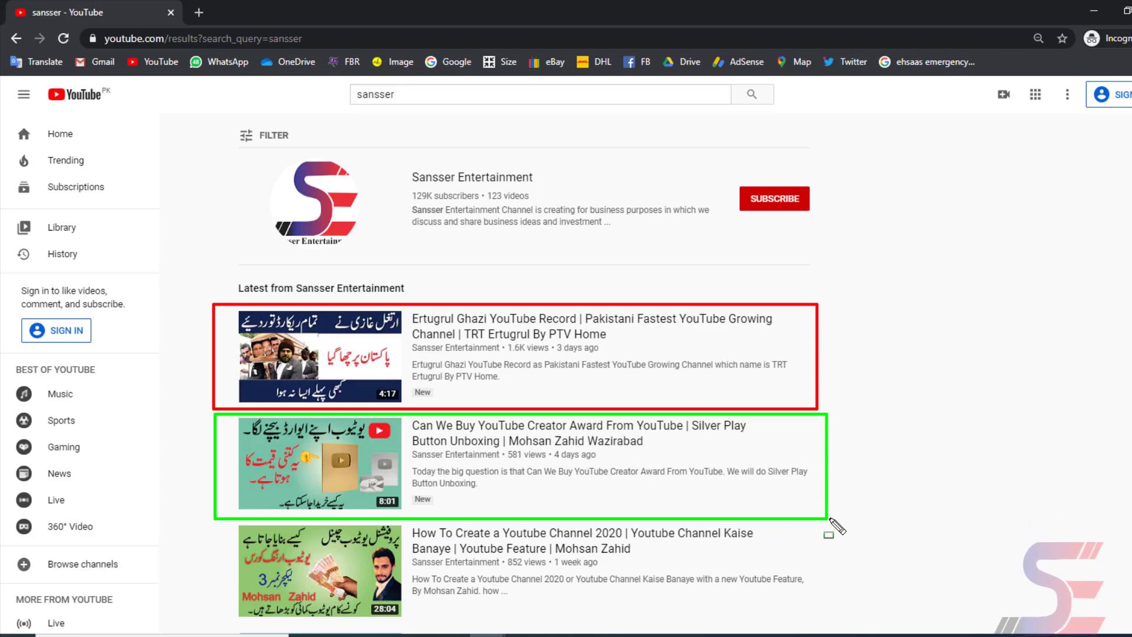
key("Escape")
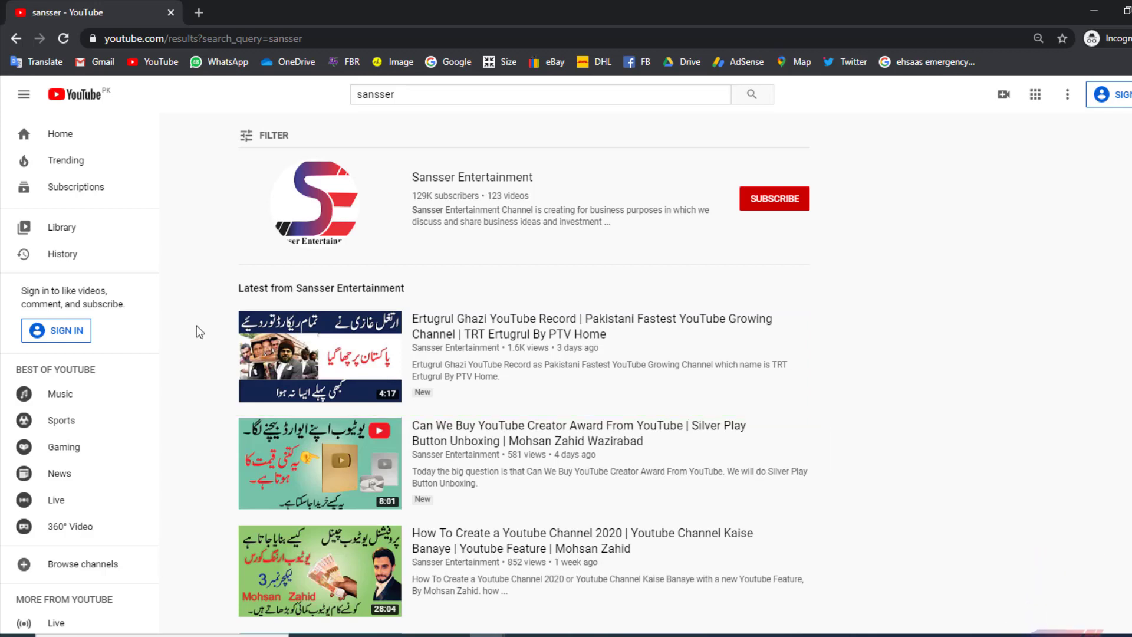
scroll(196, 326, "down", 2)
scroll(197, 325, "down", 1)
scroll(196, 325, "down", 1)
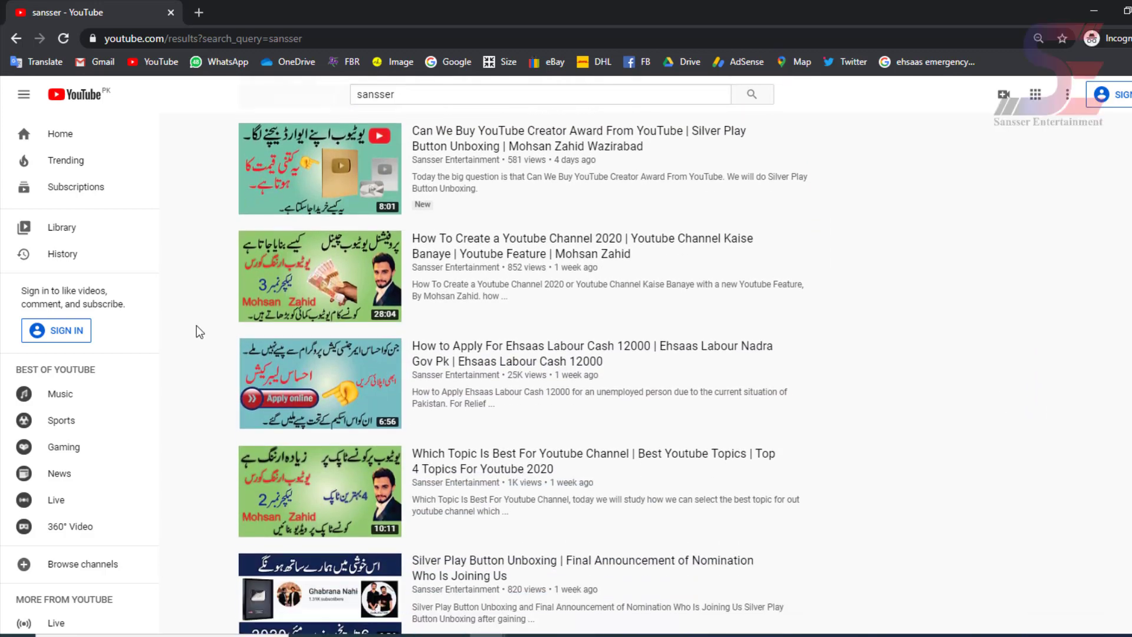
scroll(197, 326, "down", 1)
scroll(196, 325, "down", 2)
scroll(196, 326, "down", 1)
scroll(196, 326, "down", 1)
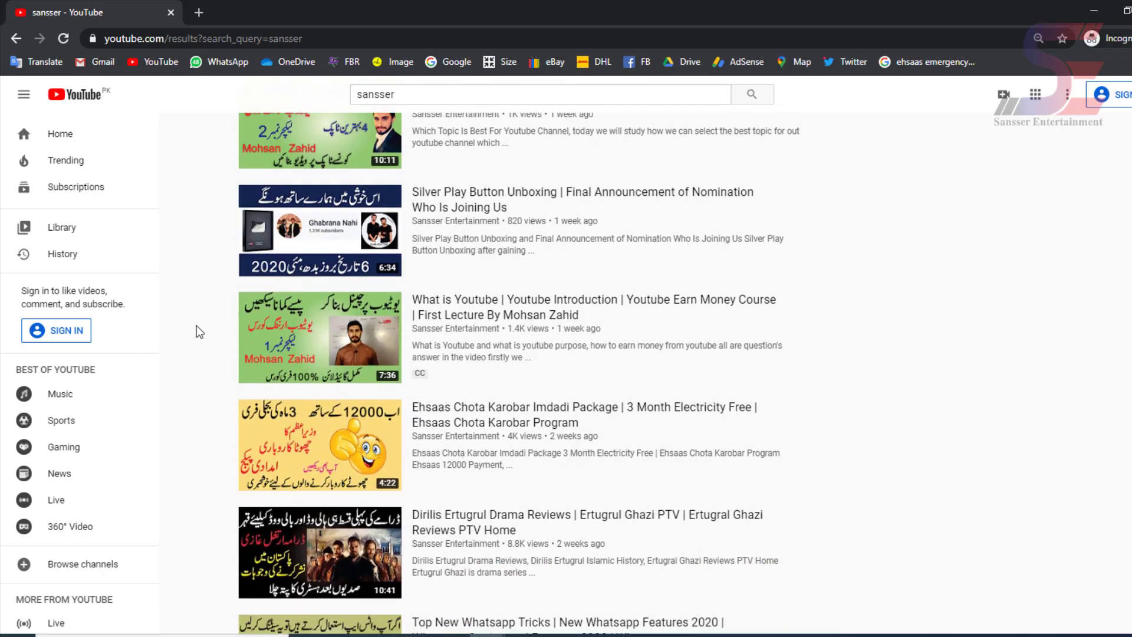
scroll(197, 326, "down", 2)
scroll(196, 326, "down", 1)
scroll(196, 326, "down", 2)
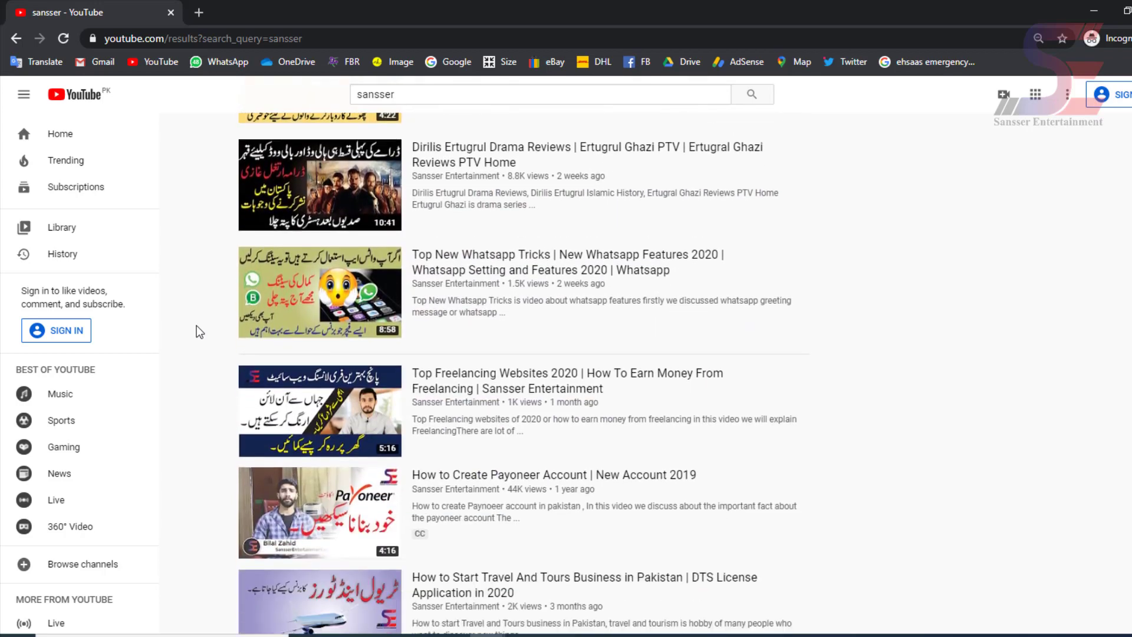
scroll(197, 326, "down", 1)
scroll(196, 325, "up", 1)
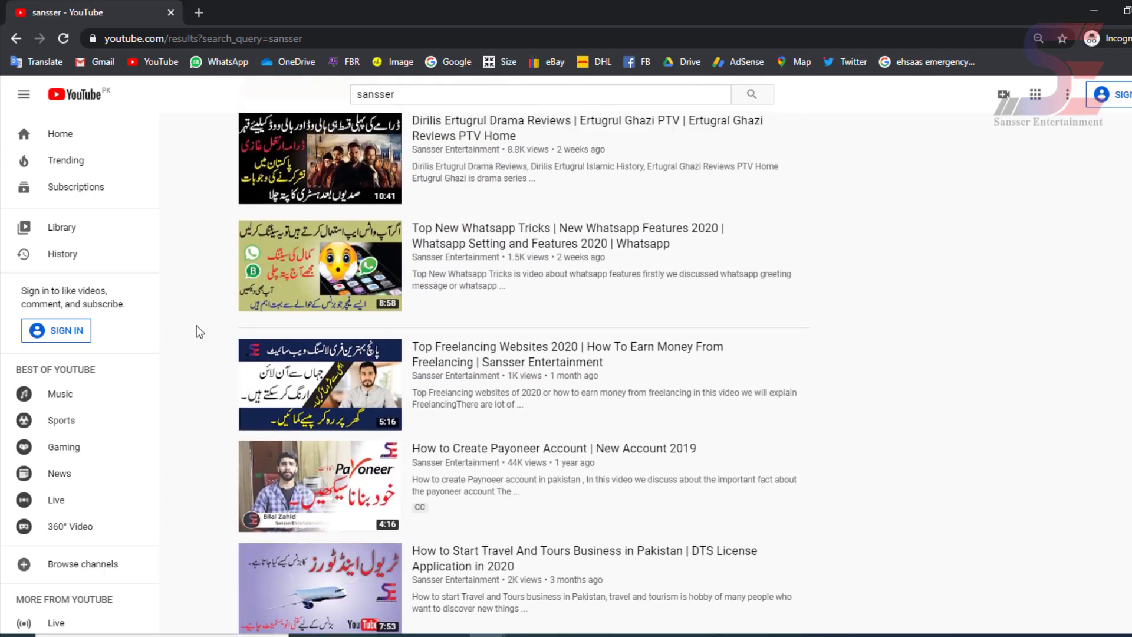
scroll(196, 325, "up", 1)
scroll(197, 326, "up", 4)
scroll(196, 325, "up", 2)
scroll(196, 325, "up", 3)
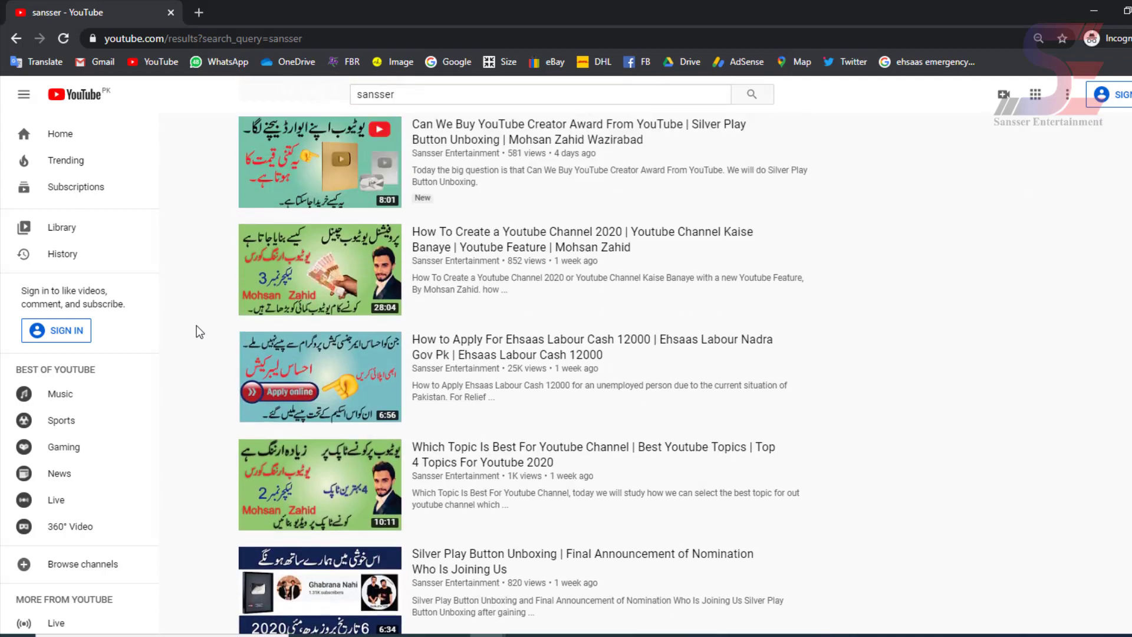
scroll(197, 326, "up", 4)
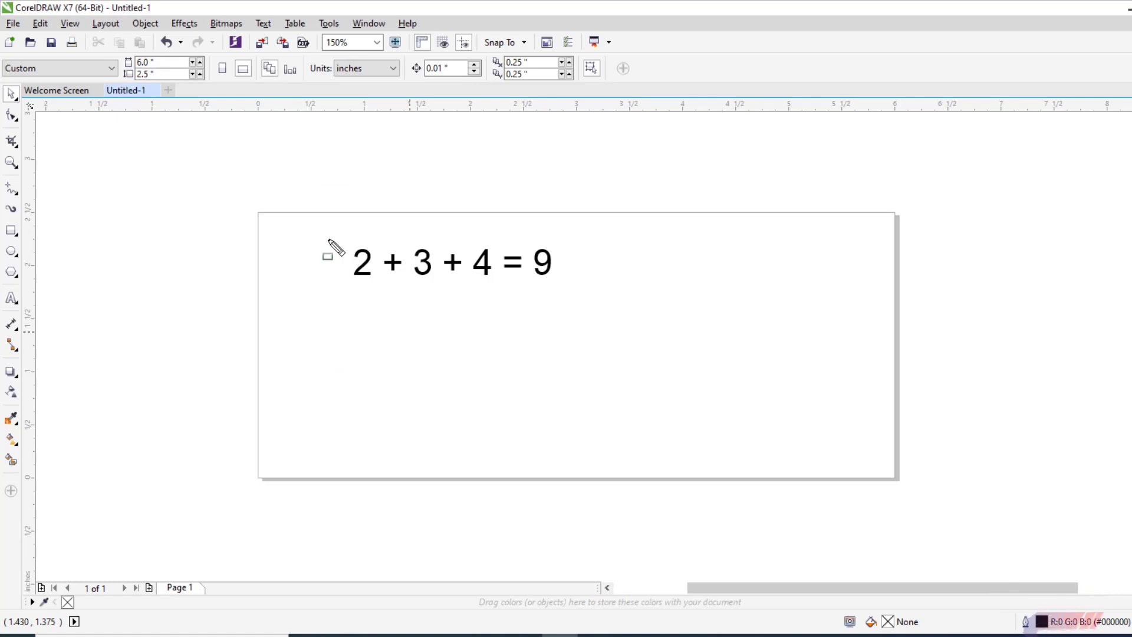
- Outline each number 2, 3, 4 and 9 with its own green box
left_click_drag(328, 239, 378, 288)
left_click_drag(405, 234, 437, 298)
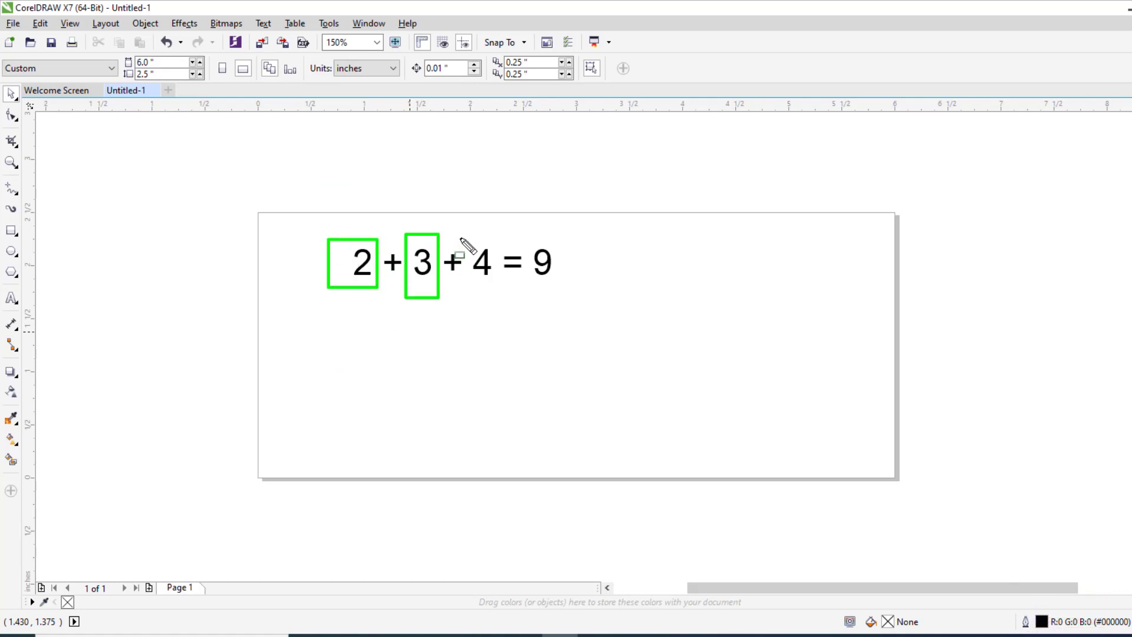
left_click_drag(460, 238, 509, 301)
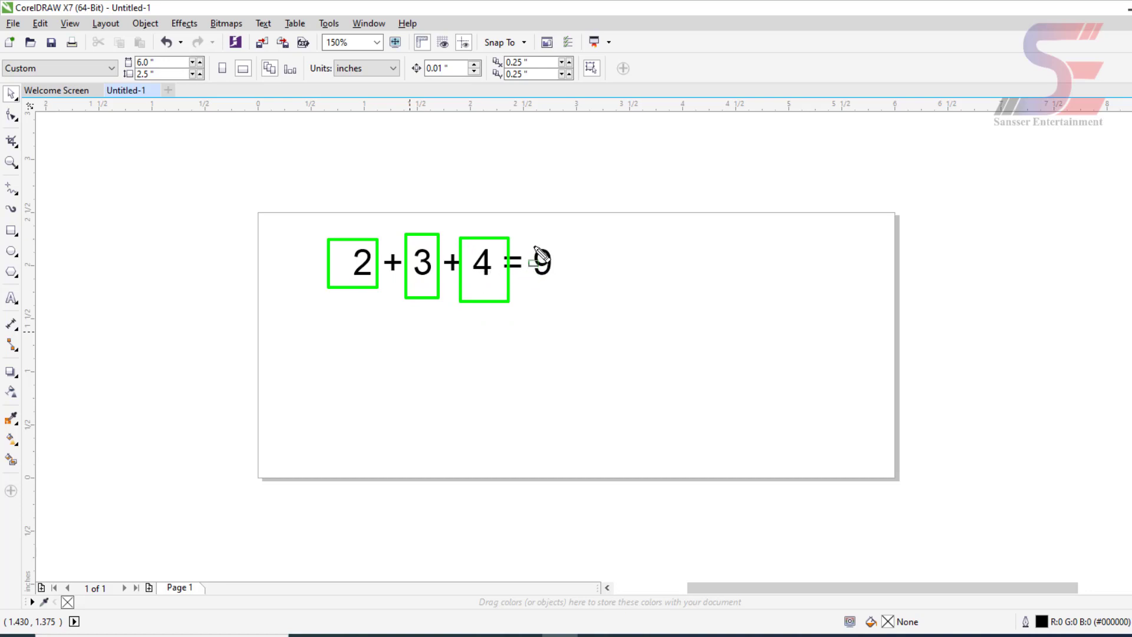
left_click_drag(530, 237, 558, 285)
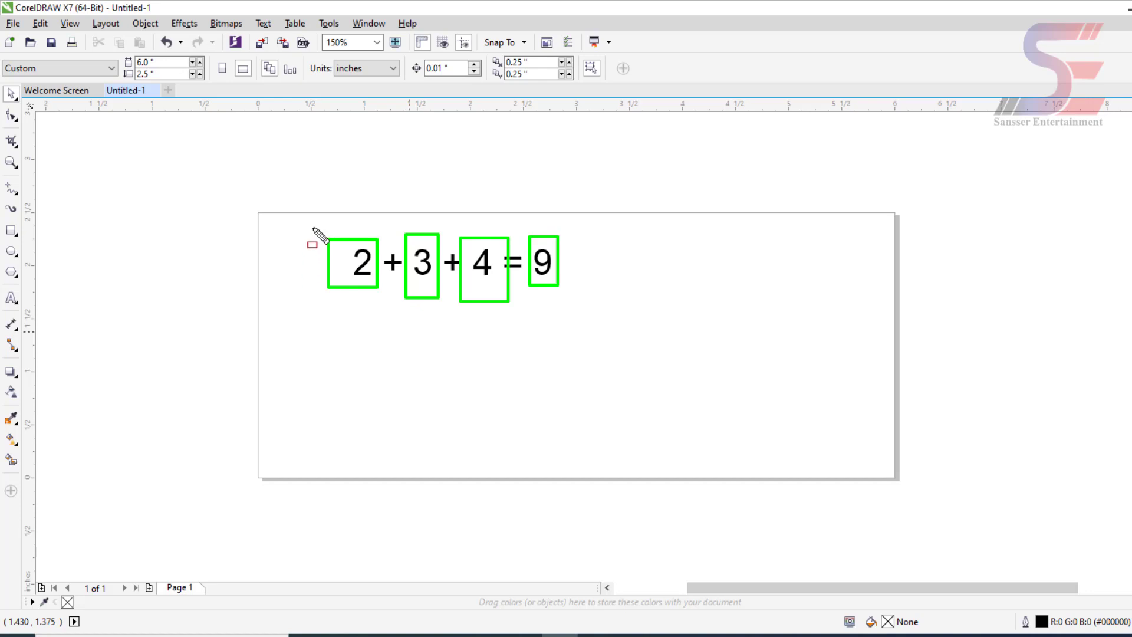
- Group the numbers with red boxes (2+3, 4, 9) and yellow boxes (3+4, 2, 9)
left_click_drag(313, 228, 440, 301)
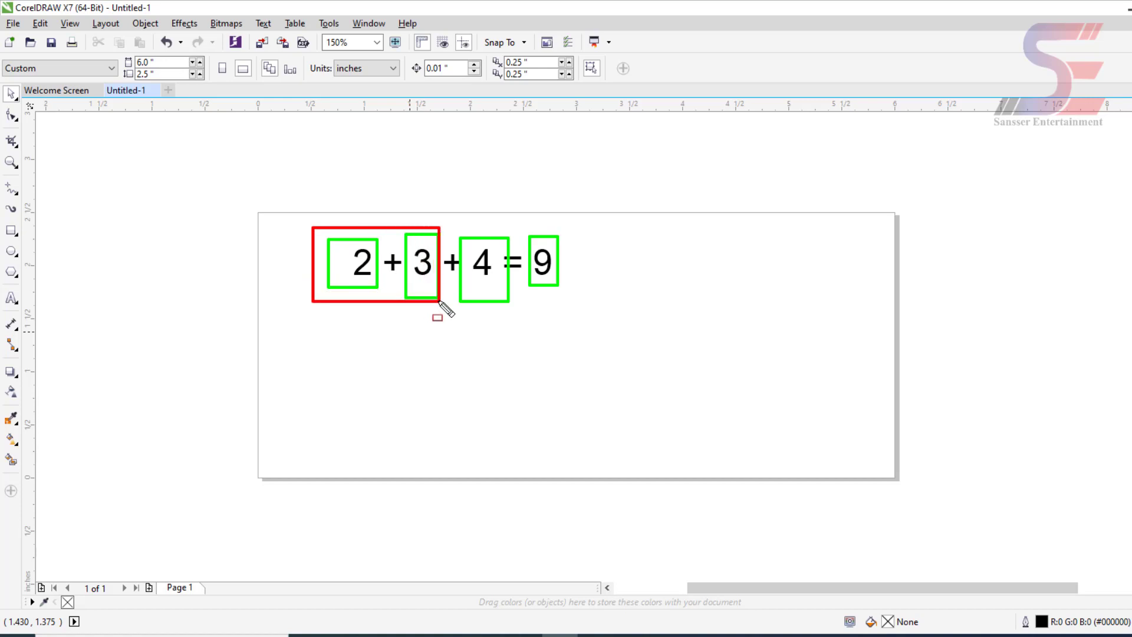
left_click_drag(458, 230, 509, 307)
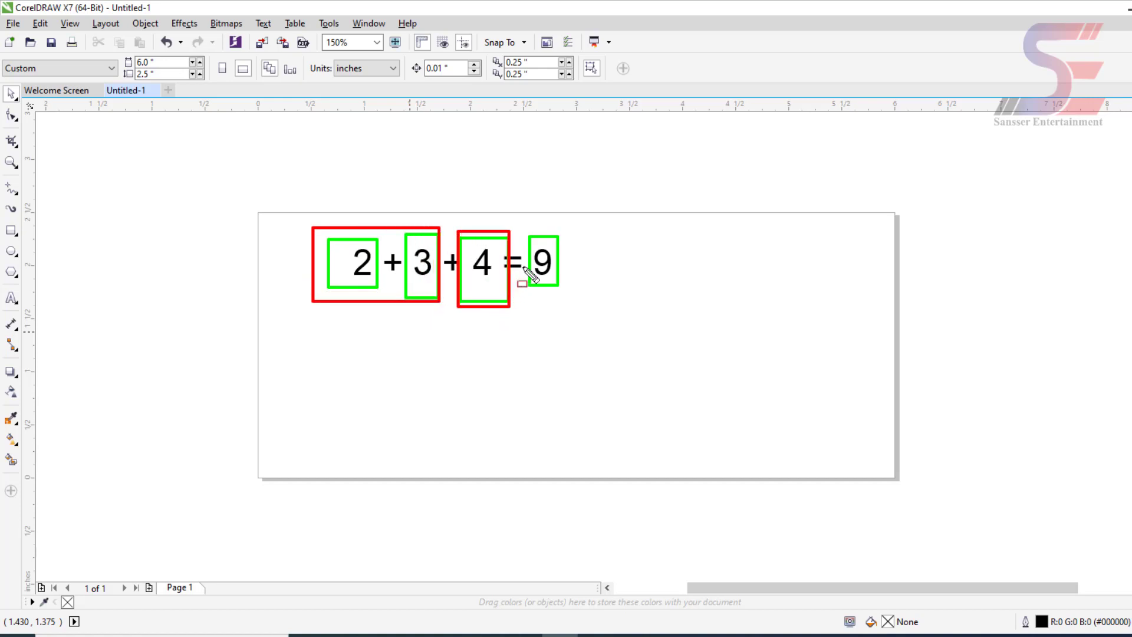
left_click_drag(529, 234, 574, 303)
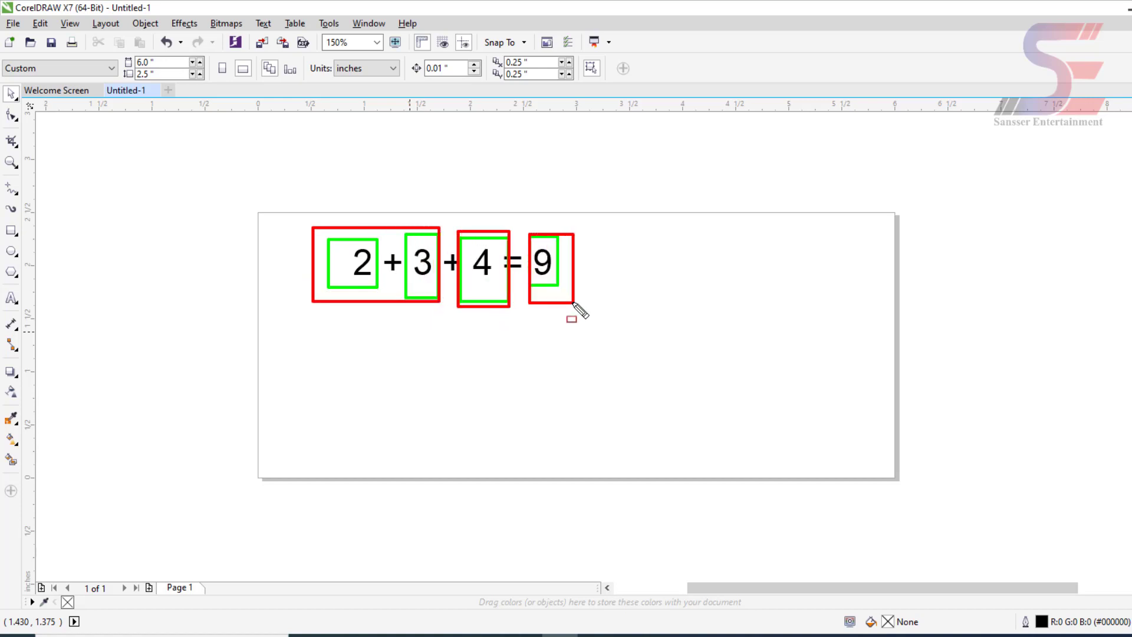
left_click_drag(393, 214, 510, 304)
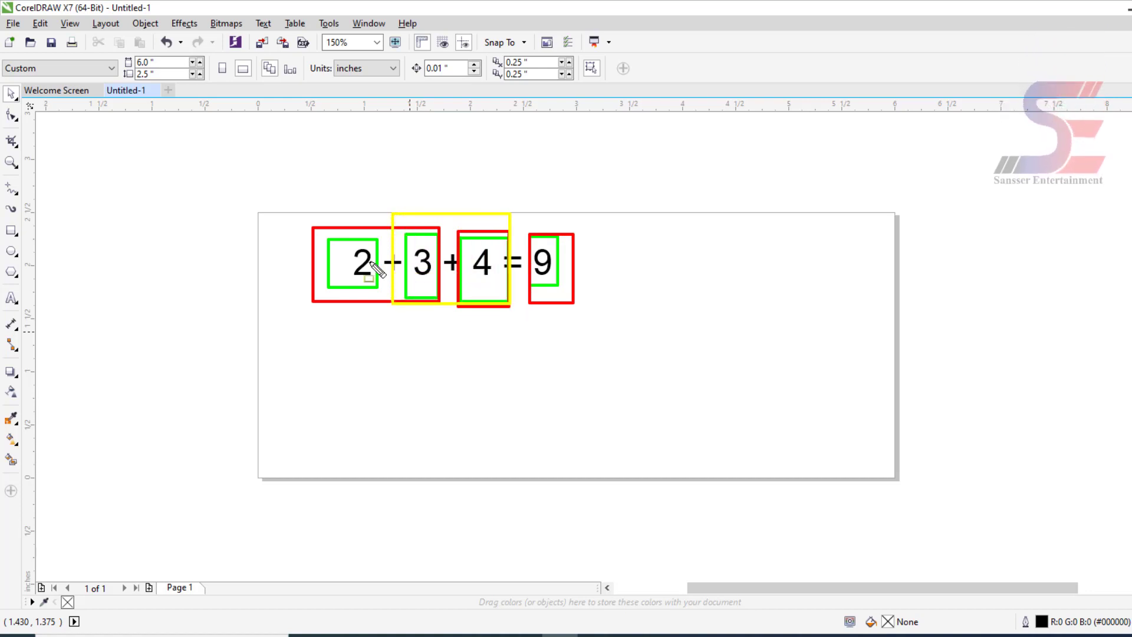
left_click_drag(307, 222, 389, 289)
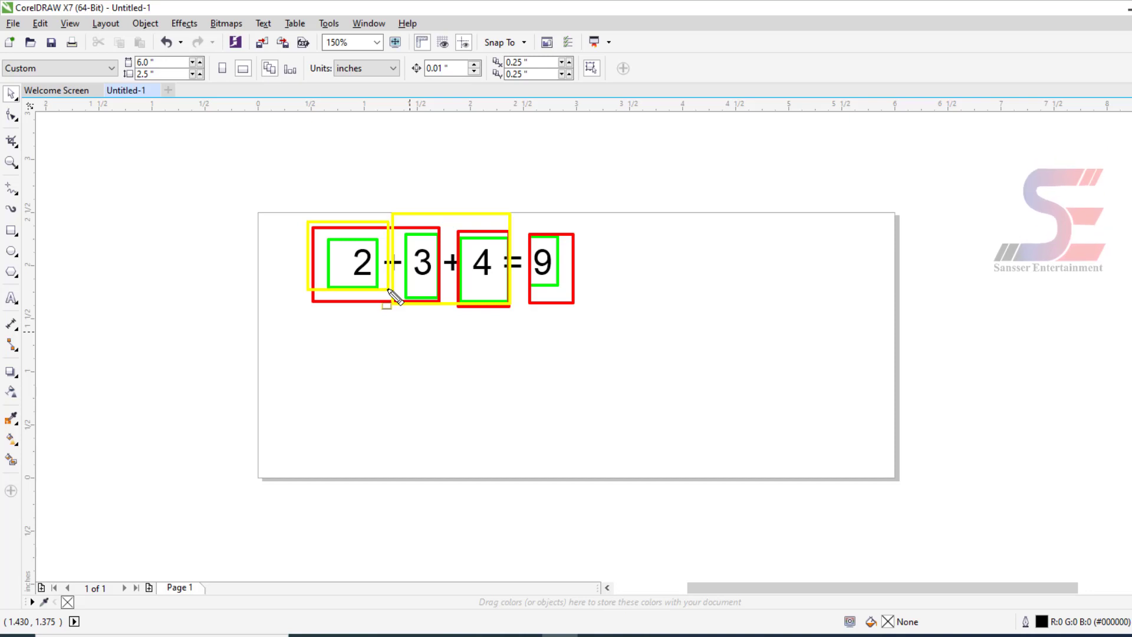
left_click_drag(524, 221, 579, 311)
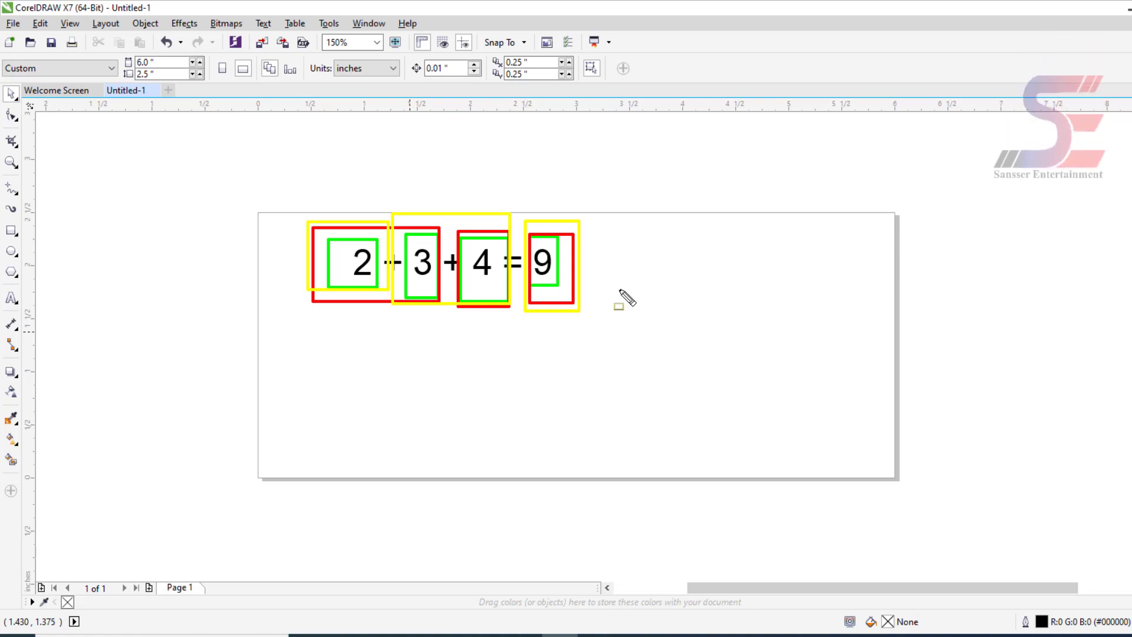
- Clear all drawn annotation boxes with Escape, leaving the plain 2 + 3 + 4 = 9
key("Escape")
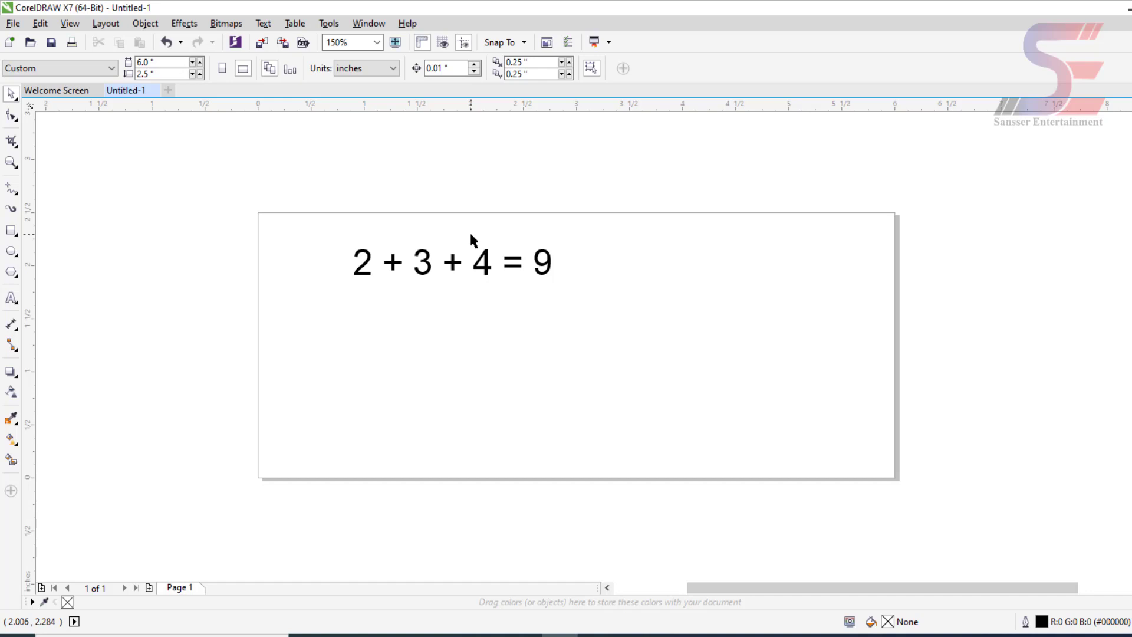
- Delete the equation text and draw a rectangle on the page
left_click_drag(292, 198, 660, 389)
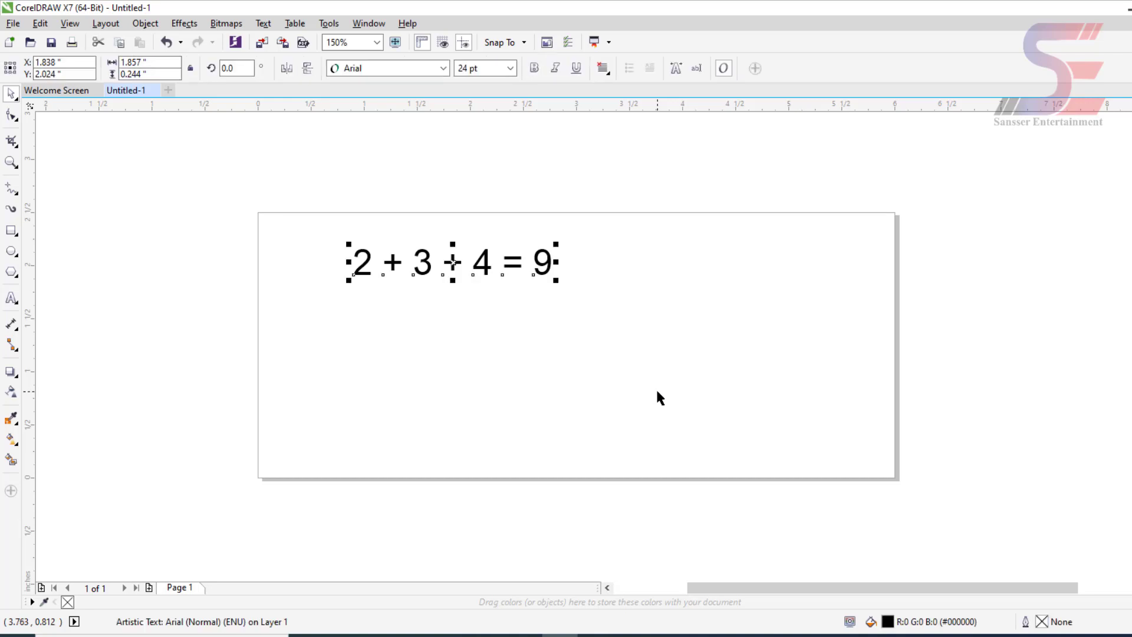
key("Delete")
left_click(11, 230)
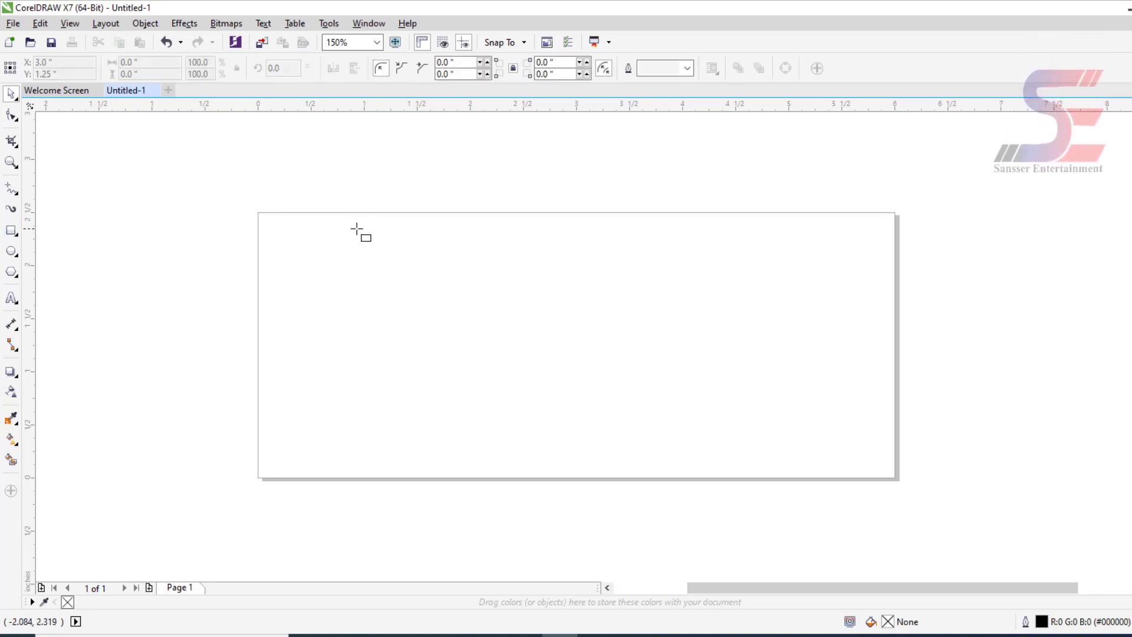
left_click_drag(358, 229, 592, 393)
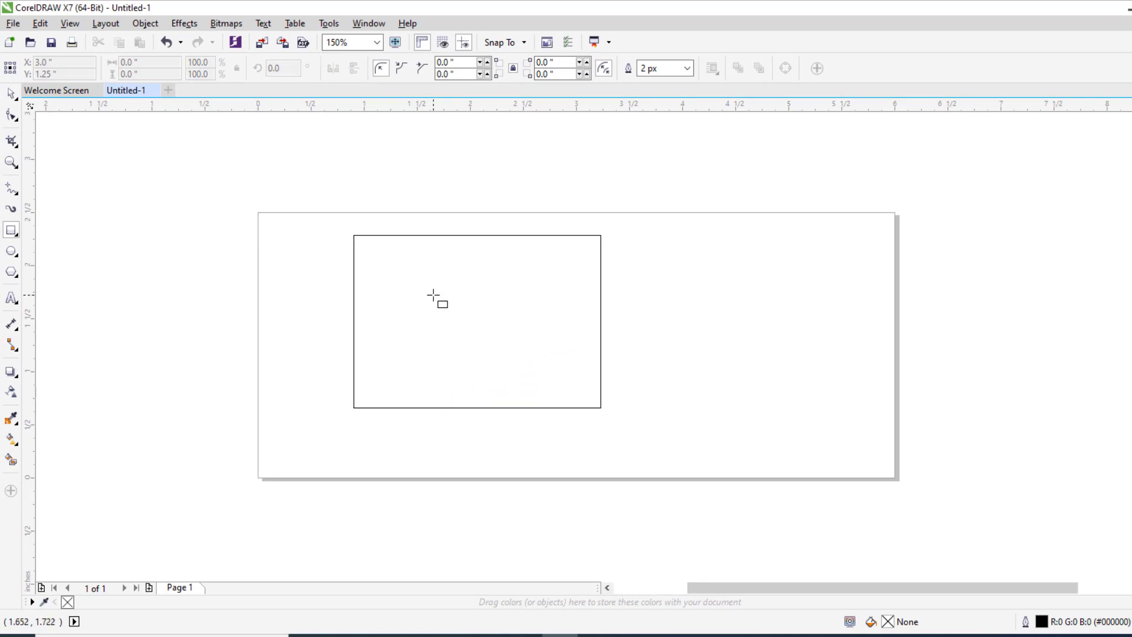
- Draw ten horizontal row lines across the rectangle with the 2-Point Line tool
left_click(557, 407)
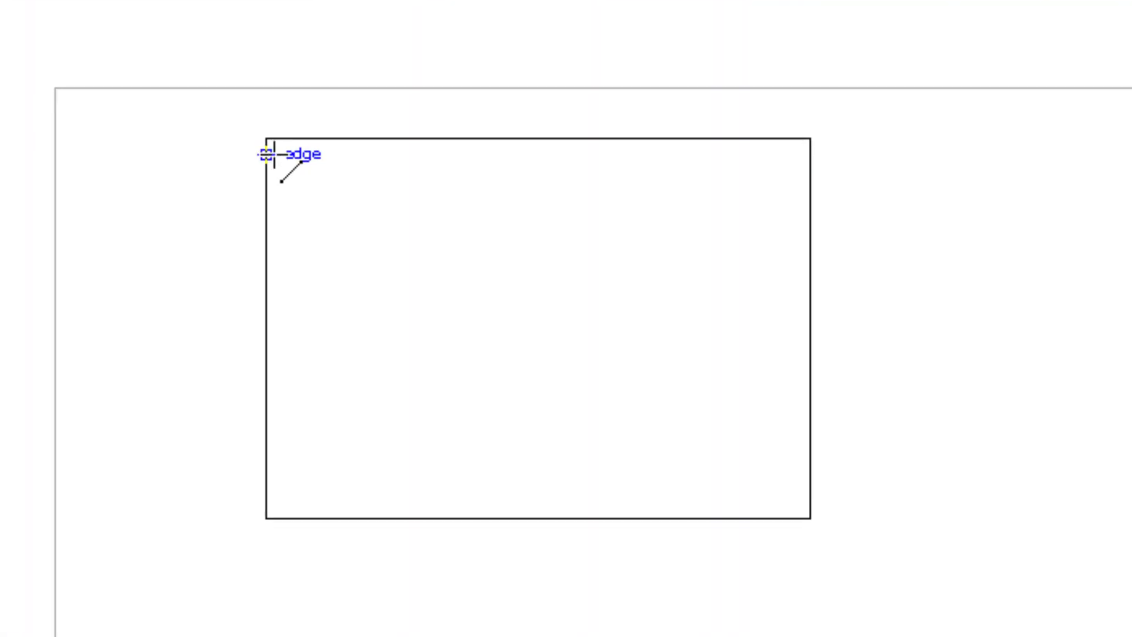
left_click_drag(332, 190, 958, 189)
left_click_drag(333, 220, 958, 220)
left_click_drag(333, 253, 958, 254)
left_click_drag(332, 286, 958, 285)
left_click_drag(332, 315, 958, 315)
left_click_drag(332, 435, 958, 436)
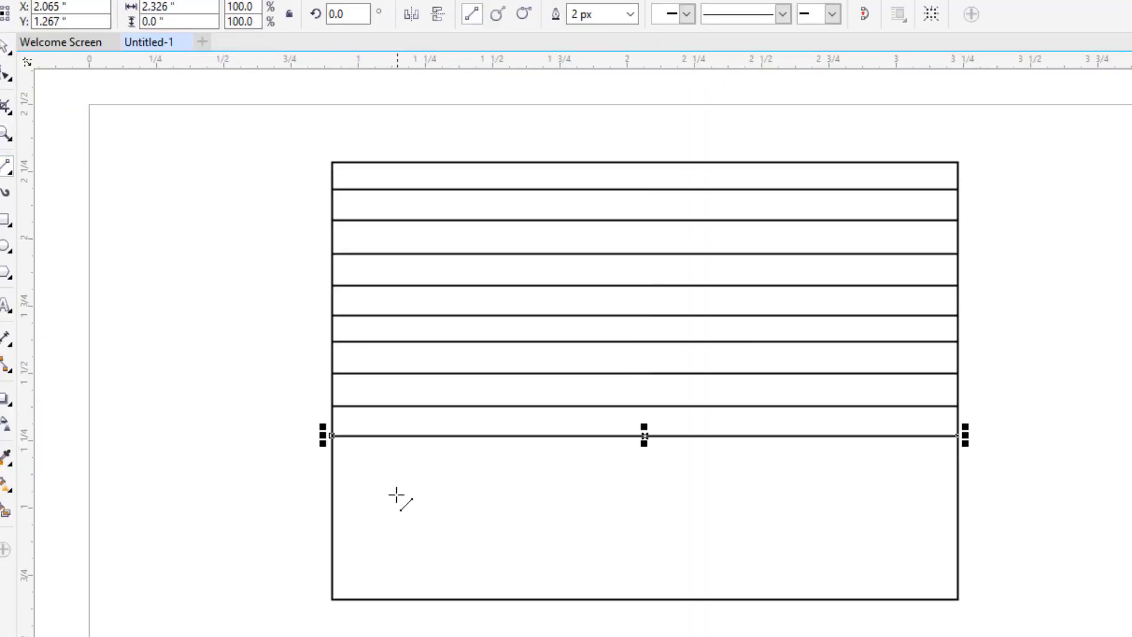
left_click_drag(332, 460, 958, 459)
left_click_drag(332, 490, 958, 490)
left_click_drag(332, 541, 957, 540)
left_click_drag(332, 581, 957, 581)
- Draw vertical column lines down the table to complete the grid, then stop drawing
left_click_drag(307, 185, 306, 529)
mouse_move(339, 185)
left_mouse_down()
mouse_move(339, 529)
mouse_move(405, 185)
left_mouse_up()
left_click_drag(436, 530, 437, 184)
left_click_drag(489, 530, 489, 184)
left_click_drag(560, 530, 559, 185)
left_click_drag(594, 530, 595, 185)
mouse_move(659, 529)
left_mouse_down()
mouse_move(659, 185)
mouse_move(690, 530)
left_mouse_up()
left_click_drag(714, 530, 715, 185)
left_click_drag(738, 185, 738, 529)
key("space")
left_click(182, 172)
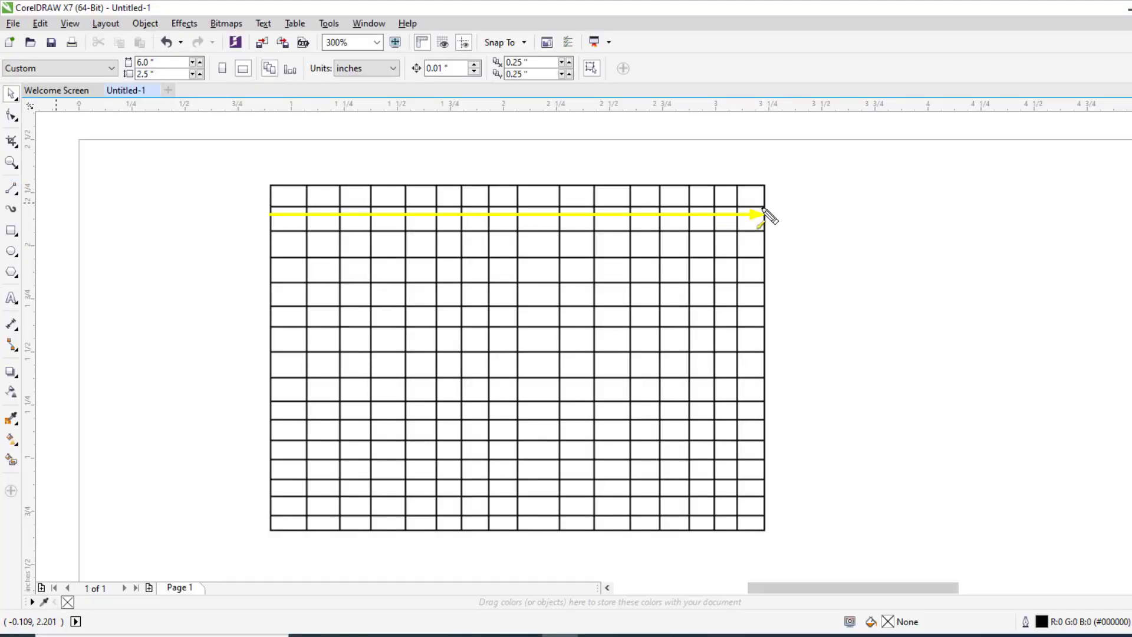
- Draw a vertical stroke down the grid's right column
mouse_move(752, 185)
left_mouse_down()
mouse_move(736, 493)
mouse_move(745, 532)
left_mouse_up()
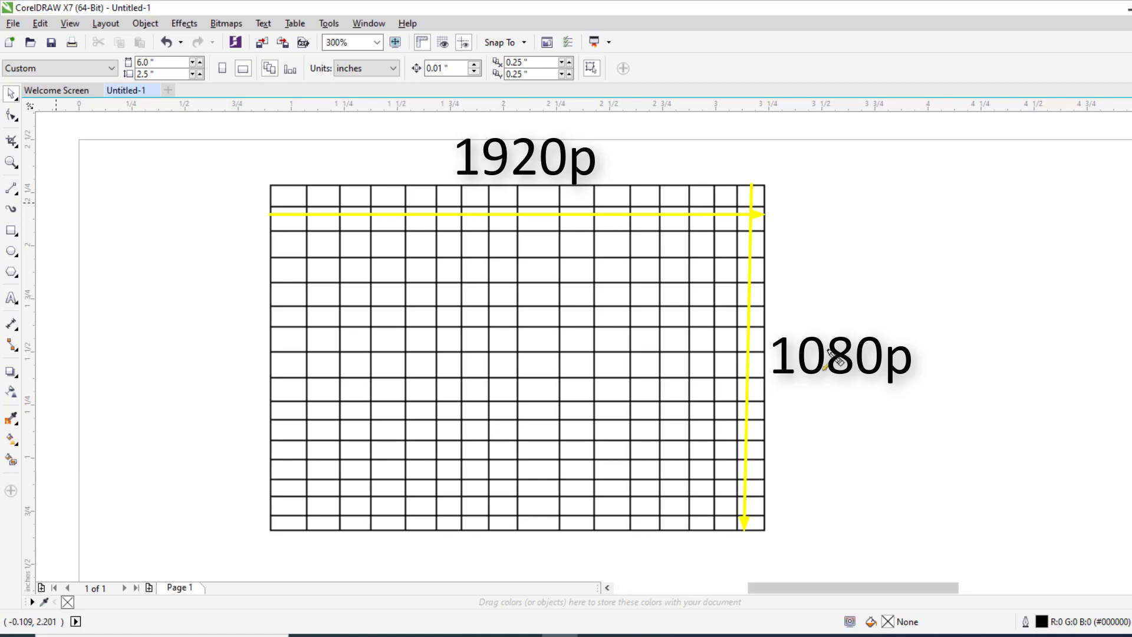
- Zoom out, marquee-select the entire grid with its labels, and delete it
scroll(473, 224, "down", 2)
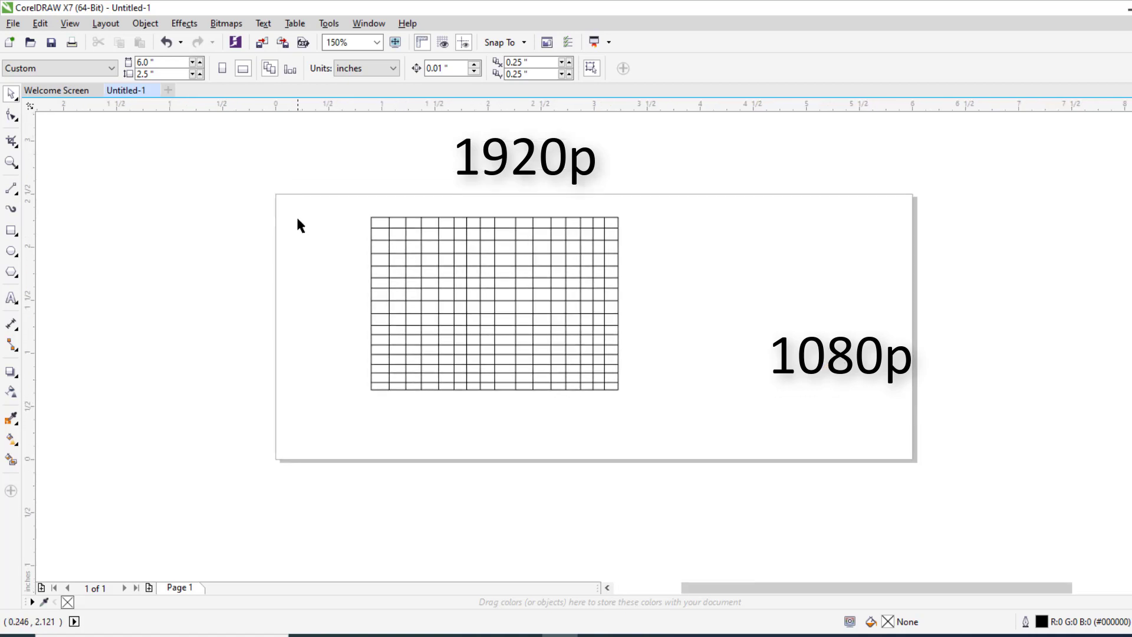
left_click_drag(313, 182, 662, 406)
key("Delete")
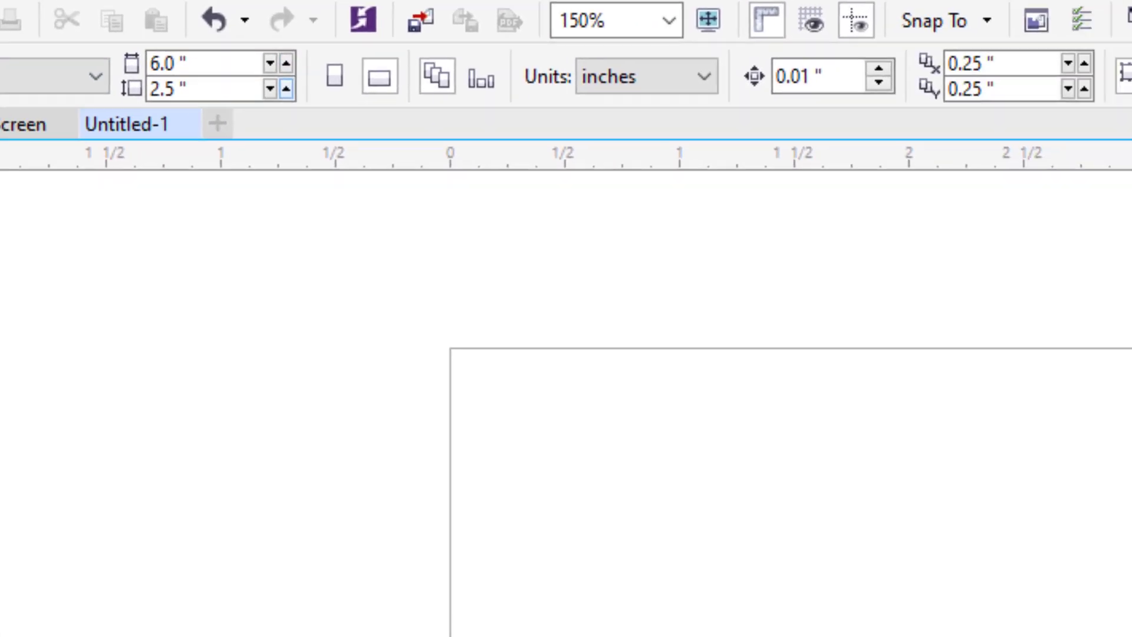
- Create a new document in pixels with width 1920 and height 1080
key("ctrl+n")
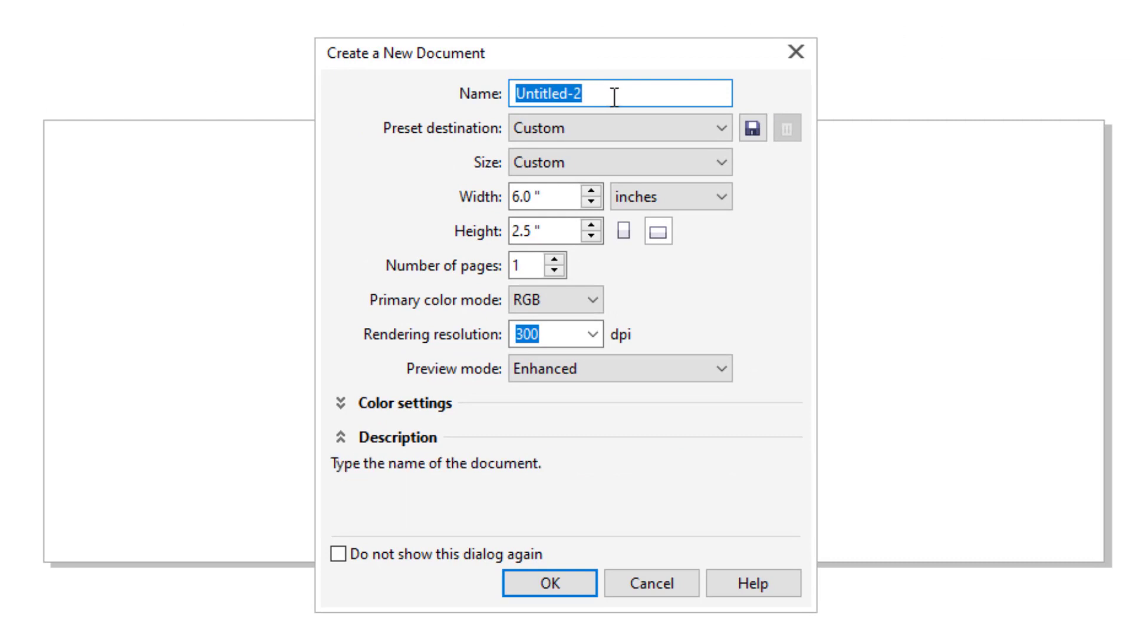
left_click(649, 198)
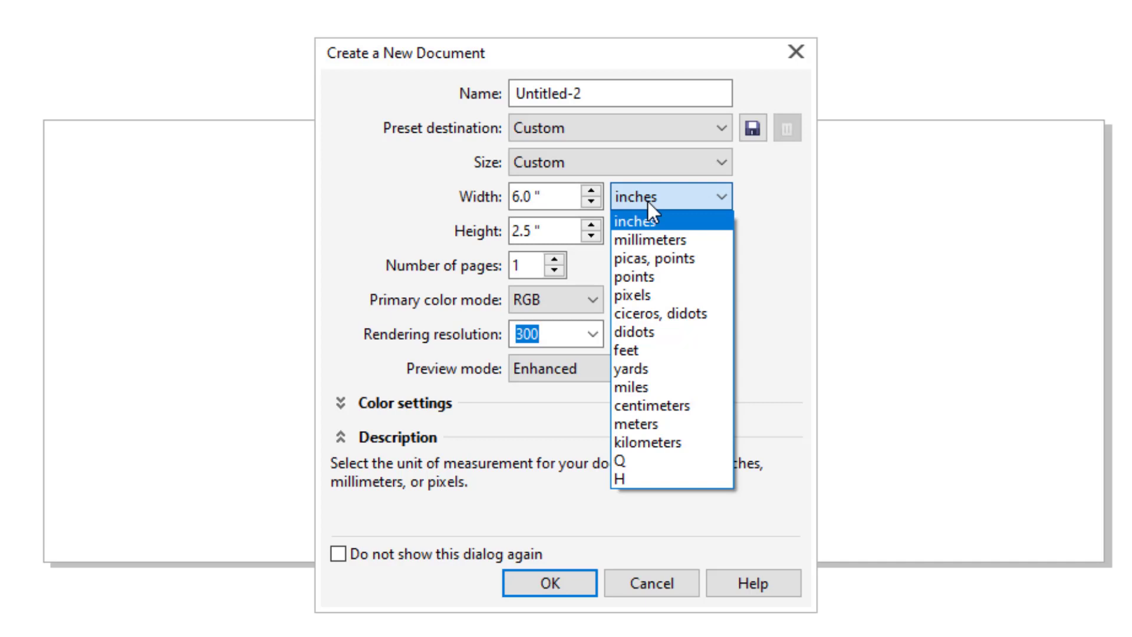
left_click(660, 294)
triple_click(543, 197)
key("BackSpace")
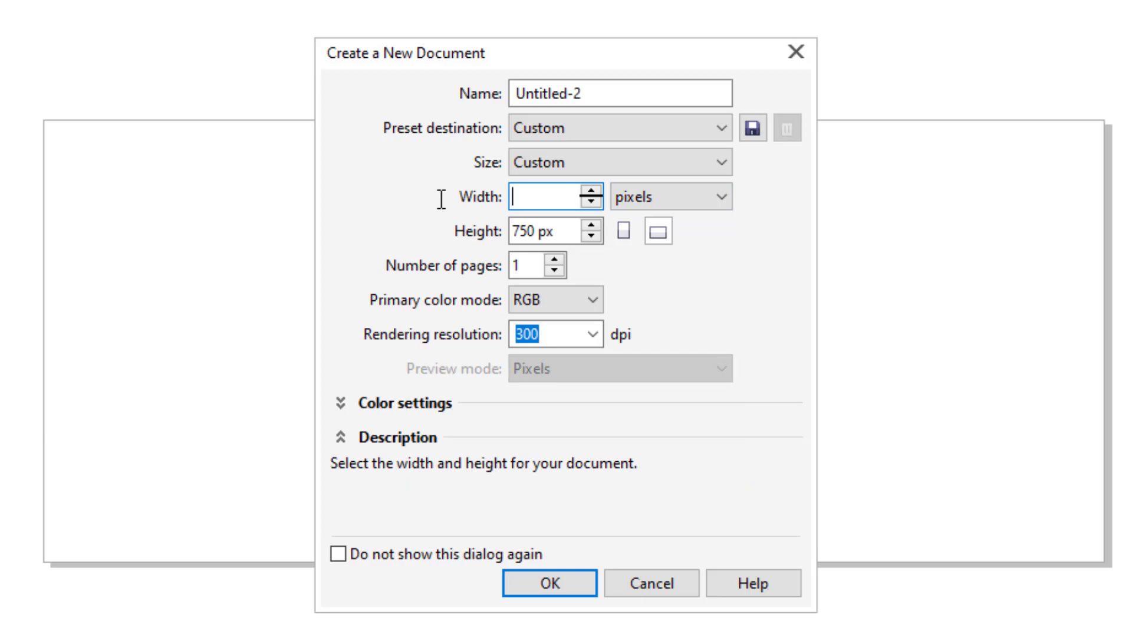
type("192")
type("0")
key("Tab")
key("Tab")
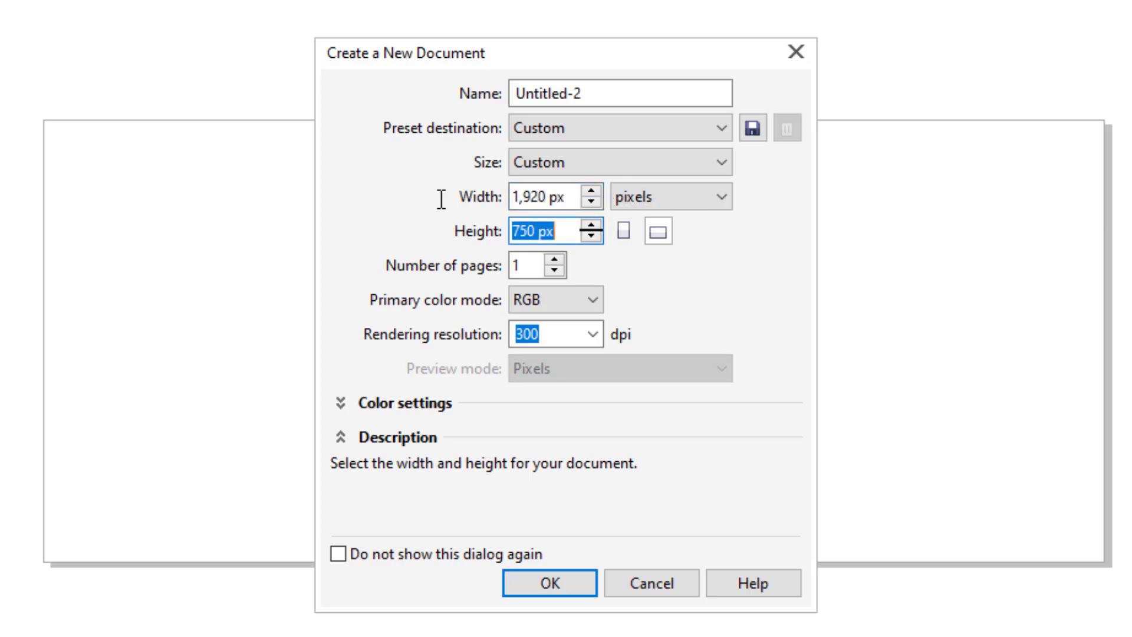
type("1080")
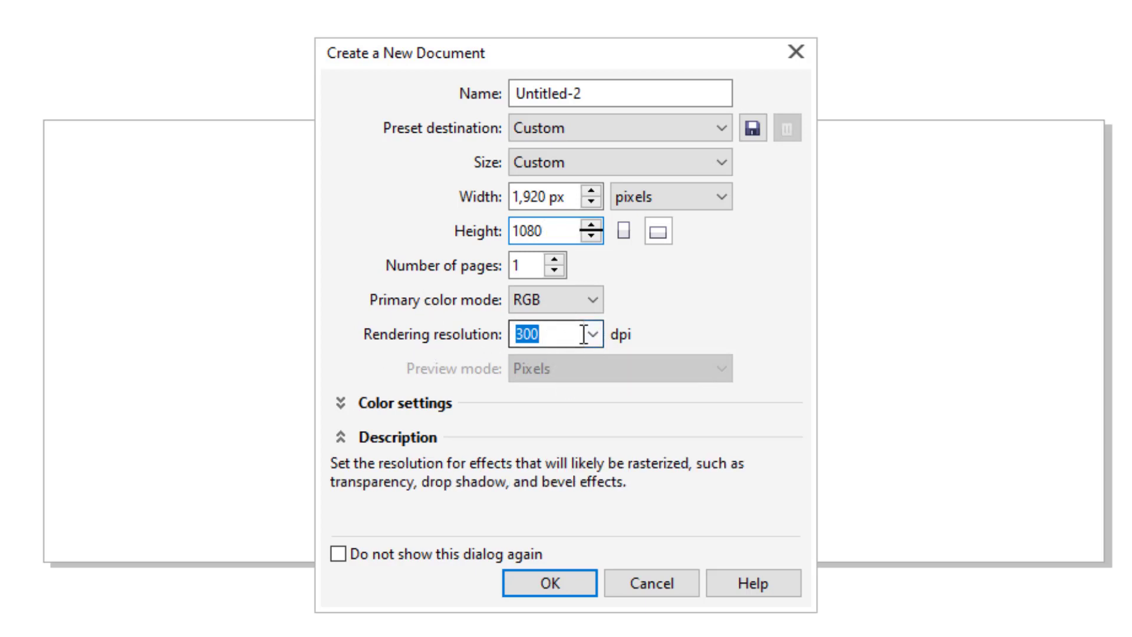
key("Return")
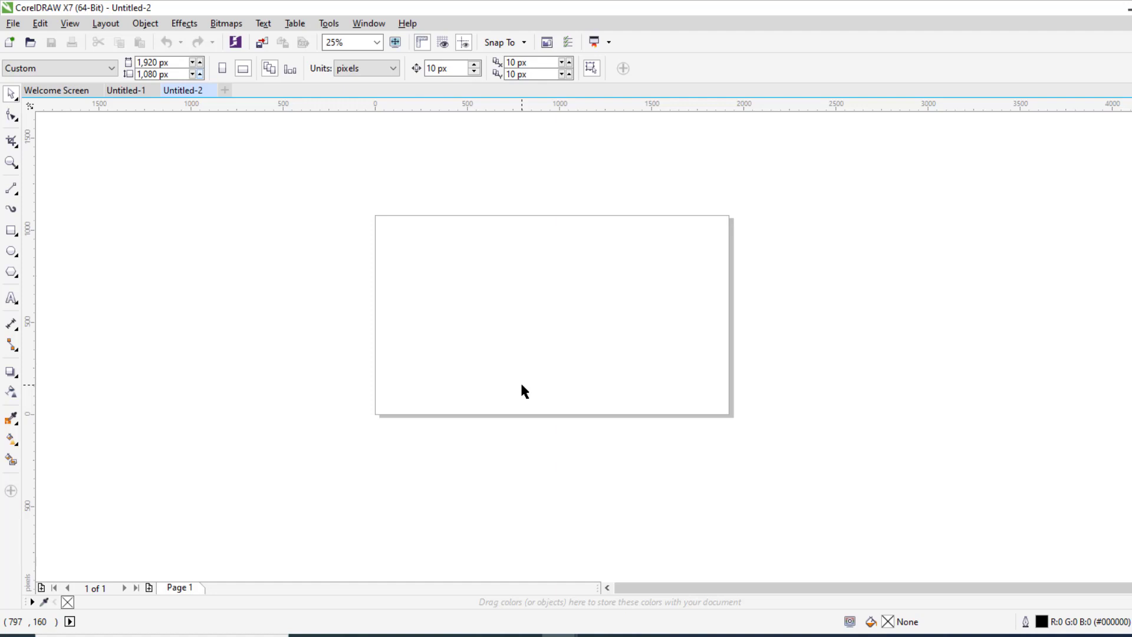
left_click_drag(156, 62, 144, 62)
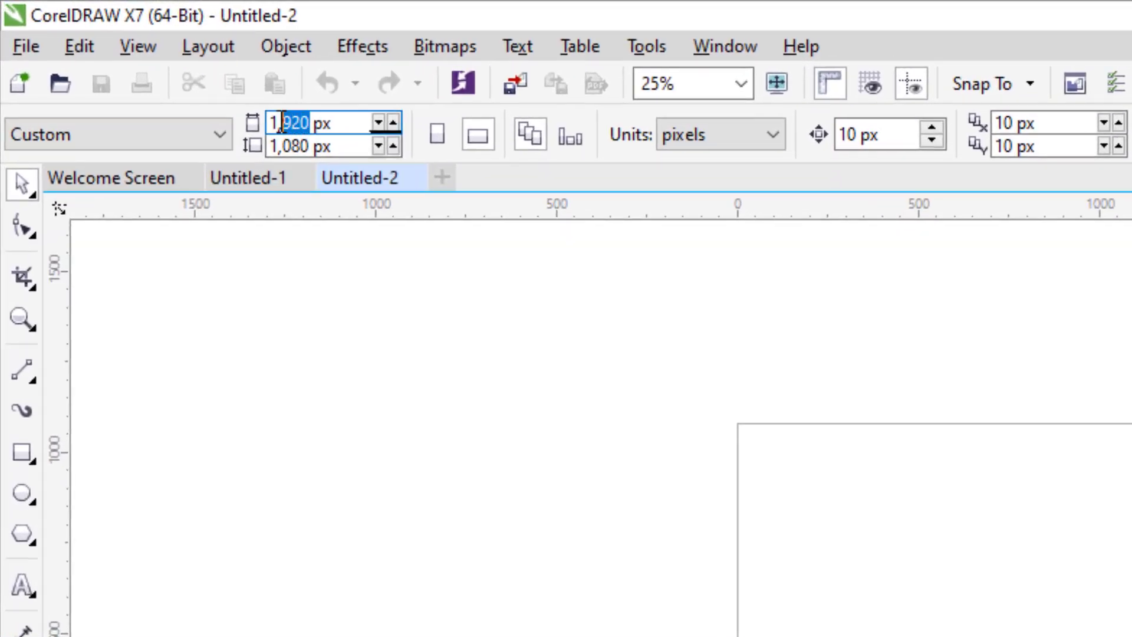
key("Tab")
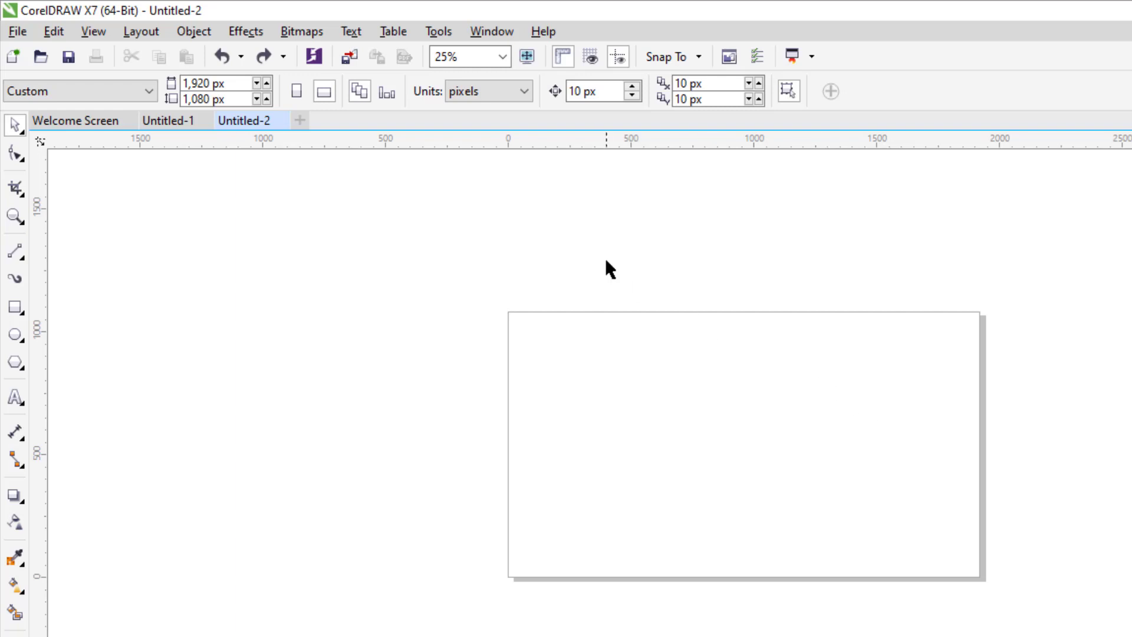
- Switch units to inches and add two horizontal guidelines, the lower one at 0.75 inch
left_click(485, 90)
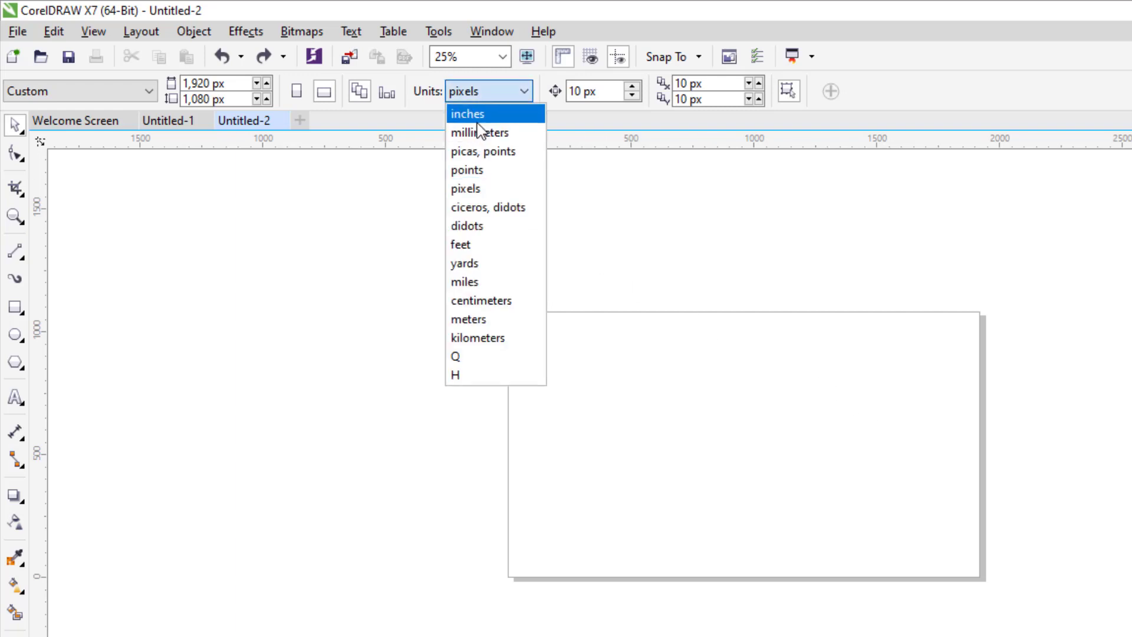
left_click(480, 124)
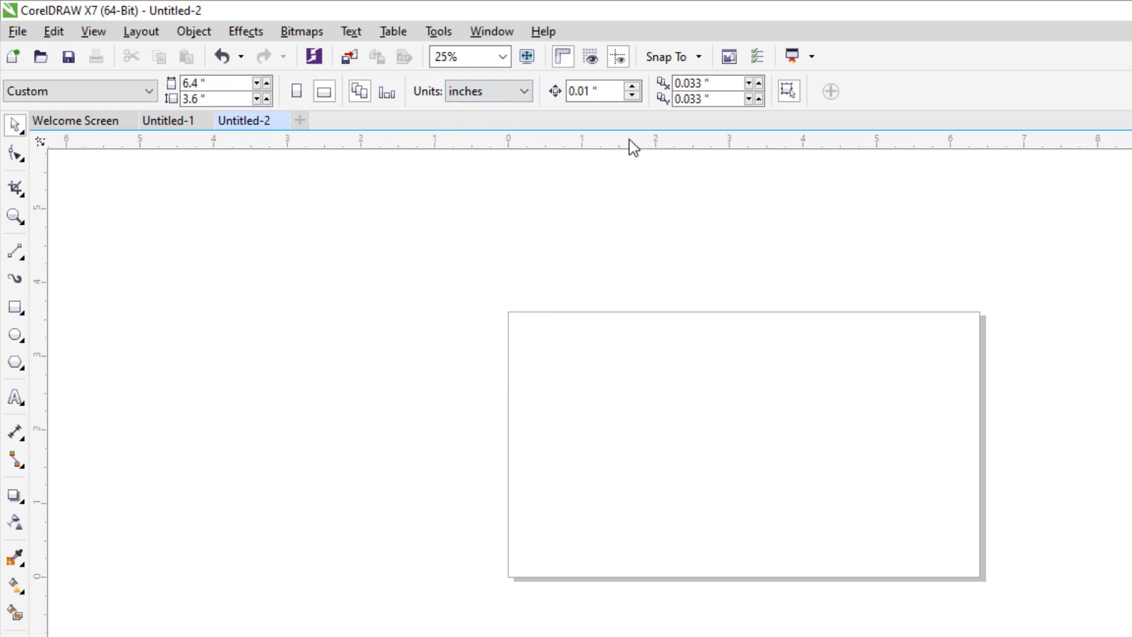
mouse_move(668, 331)
left_mouse_down()
mouse_move(690, 382)
mouse_move(691, 372)
left_mouse_up()
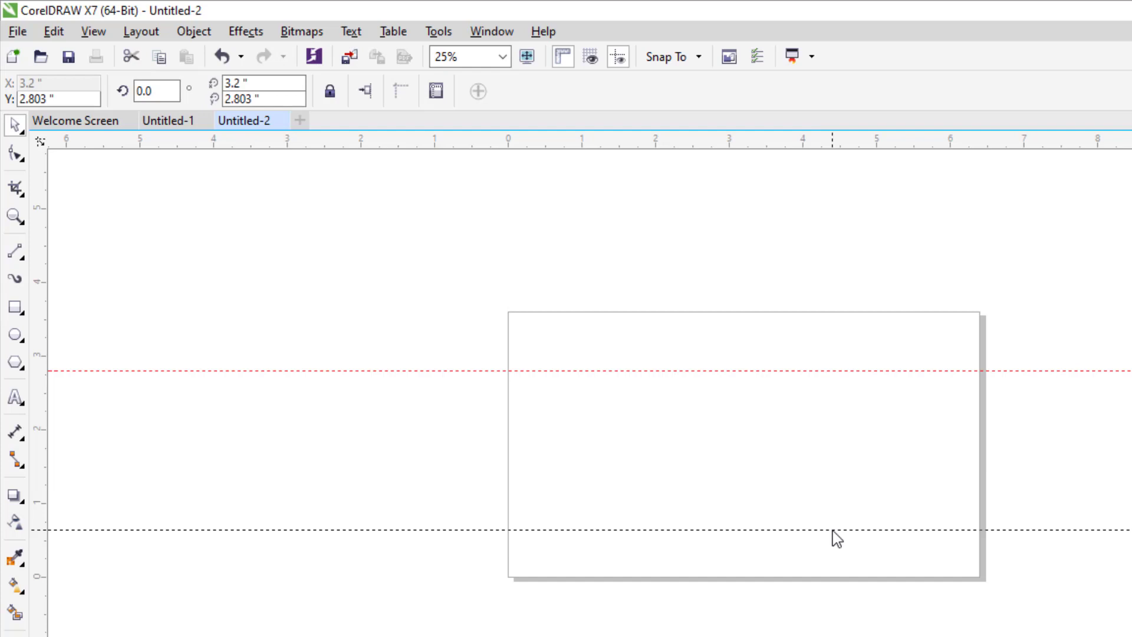
key("Escape")
left_click(841, 523)
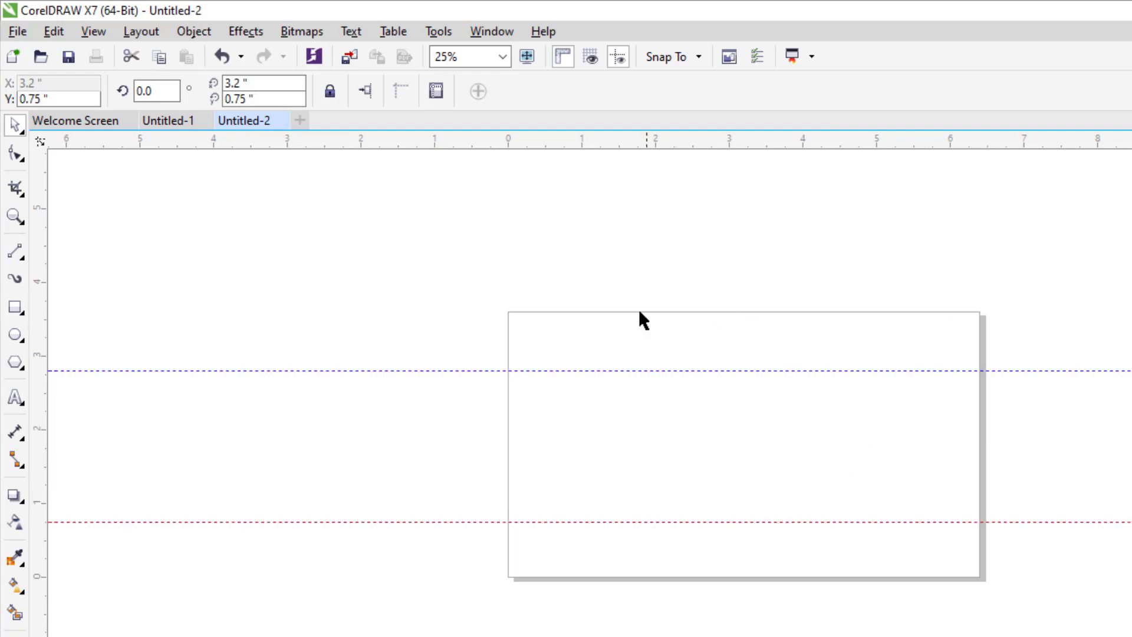
- Draw full-width rectangles above the upper guide and below the lower guide, filling them black
left_click(15, 308)
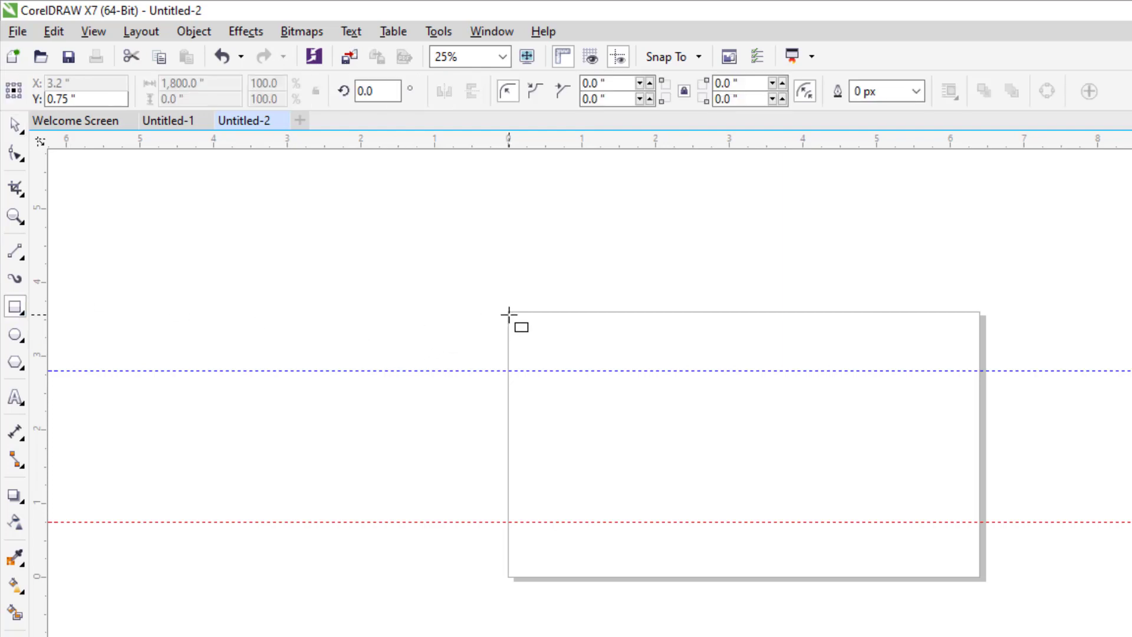
mouse_move(508, 312)
left_mouse_down()
mouse_move(613, 358)
mouse_move(980, 371)
left_mouse_up()
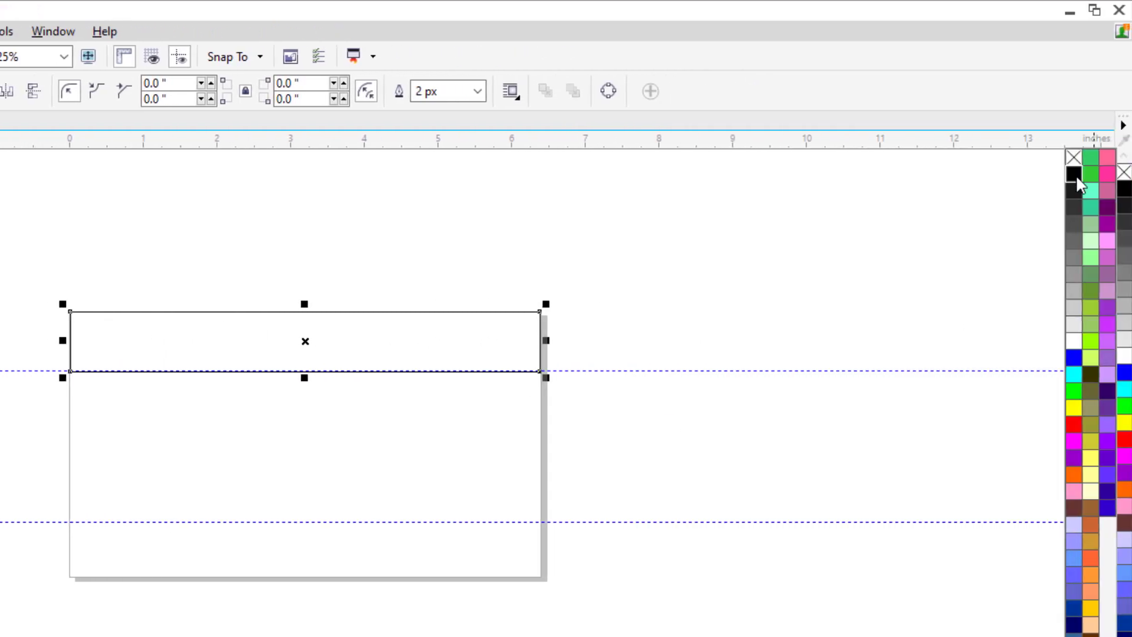
left_click(1074, 174)
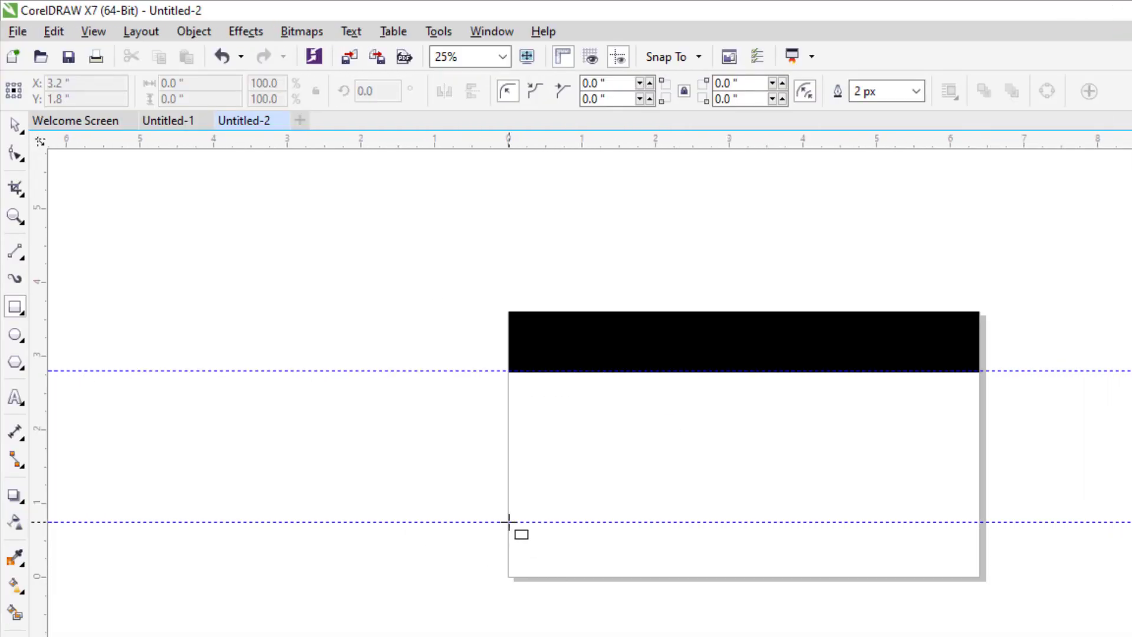
left_click_drag(508, 522, 980, 577)
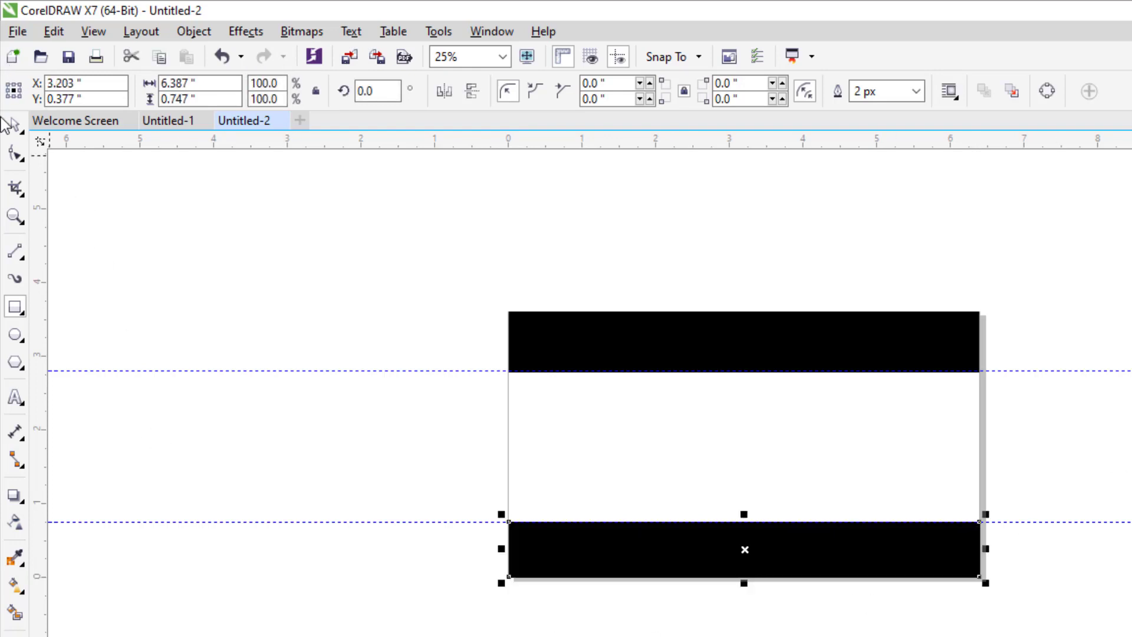
- Marquee-select both black bars with the Pick tool and check the view
left_click(14, 124)
left_click_drag(306, 235, 1131, 636)
left_click_drag(306, 235, 1131, 636)
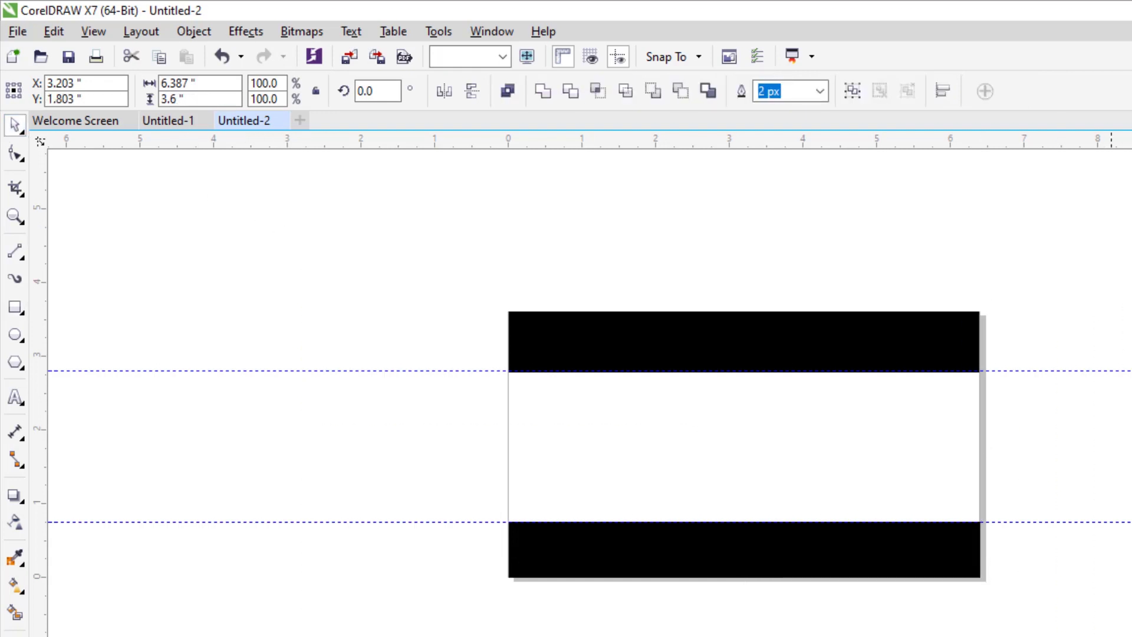
key("Escape")
scroll(590, 390, "up", 1)
scroll(590, 389, "down", 1)
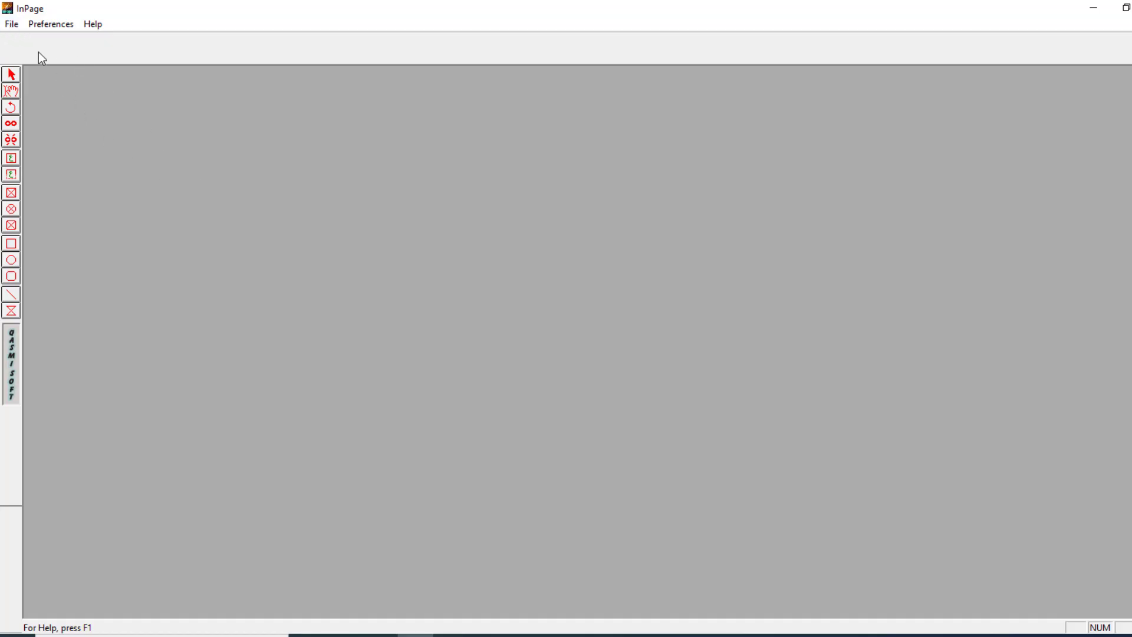
- Confirm the Phonetic keyboard layout in Keyboard Preferences
left_click(37, 26)
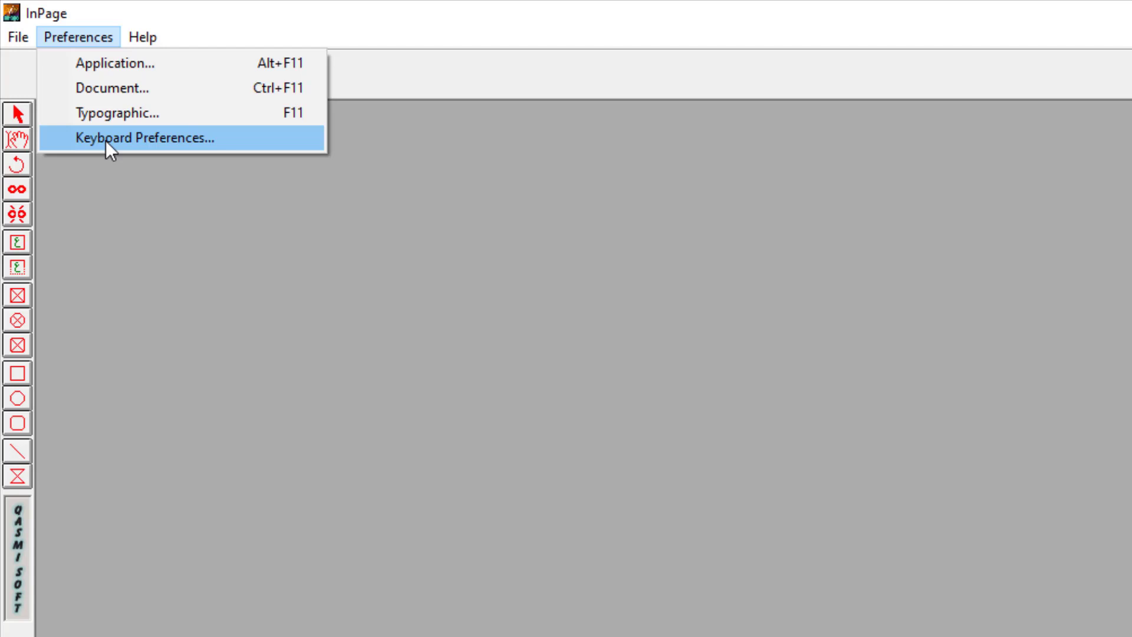
left_click(106, 141)
left_click(598, 132)
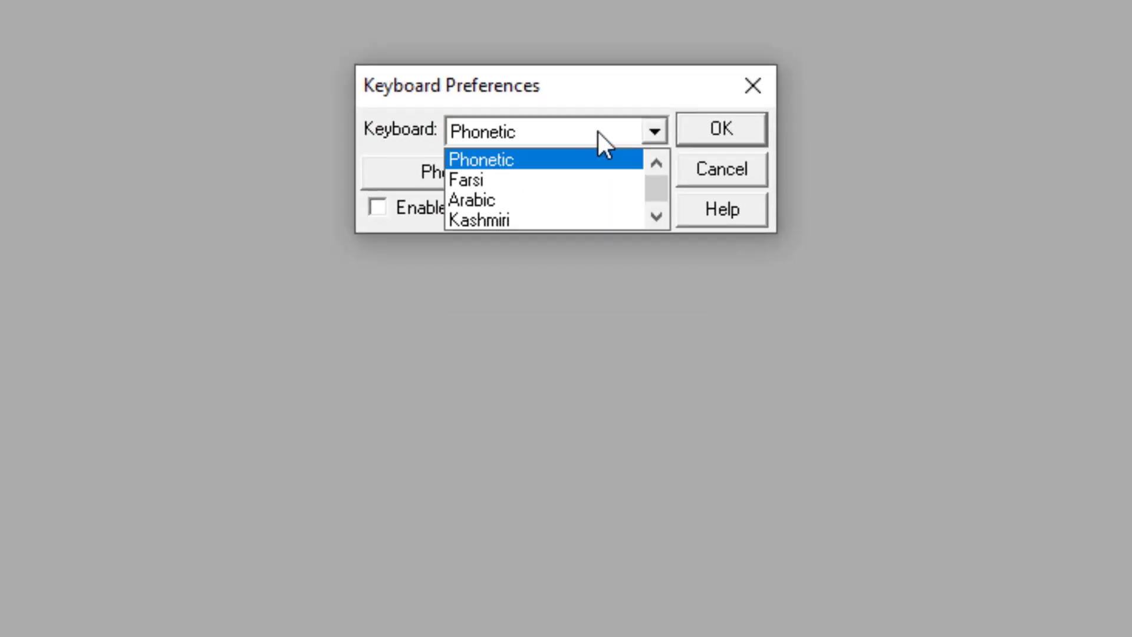
left_click(502, 159)
left_click(737, 128)
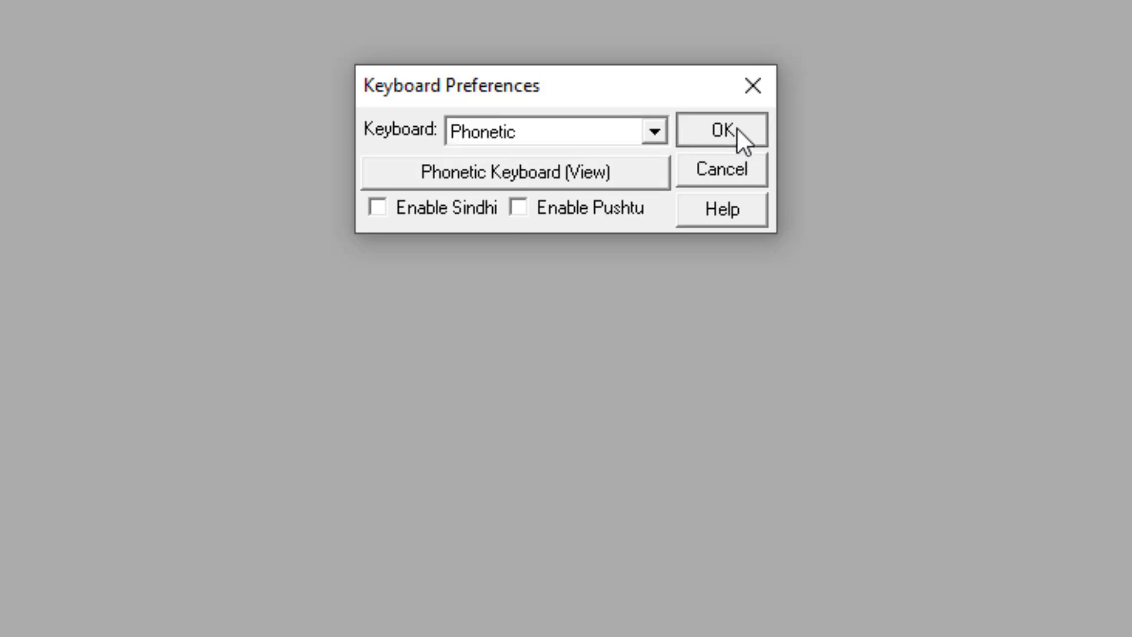
- Create a new blank document with the default page settings
left_click(22, 51)
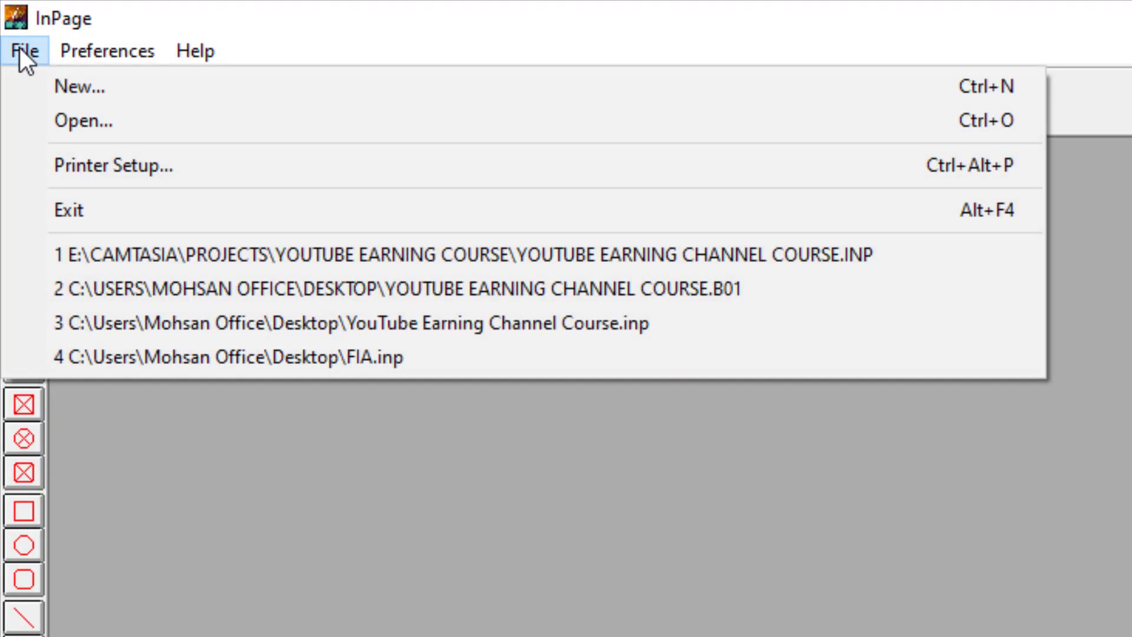
left_click(57, 87)
left_click(803, 202)
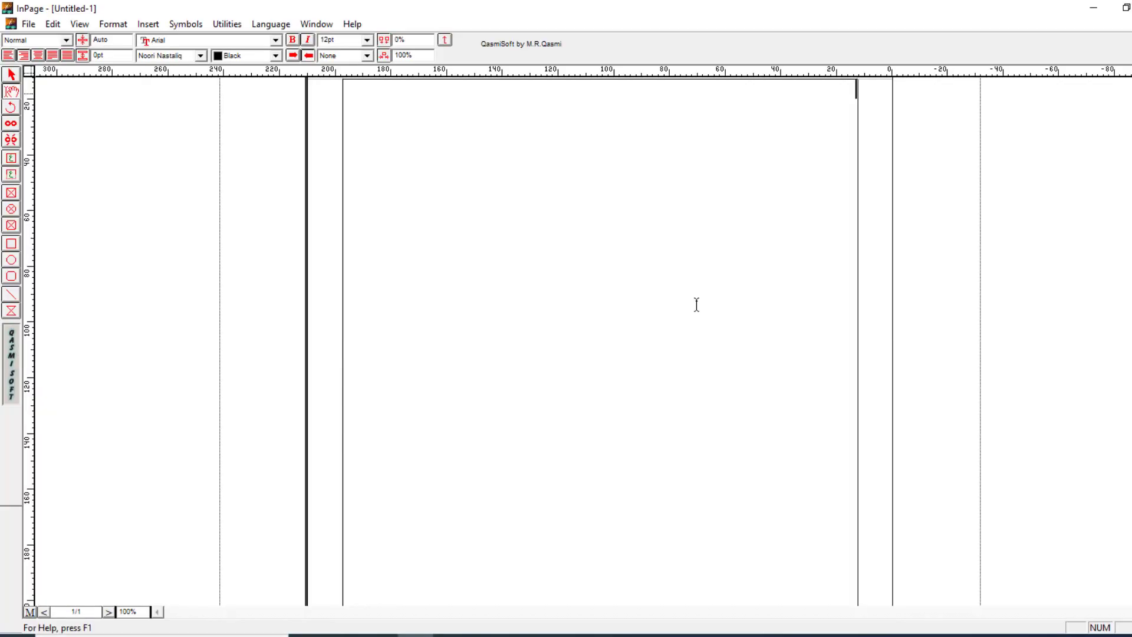
- Zoom the InPage page to 200% and type test text in Urdu and English
key("ctrl+2")
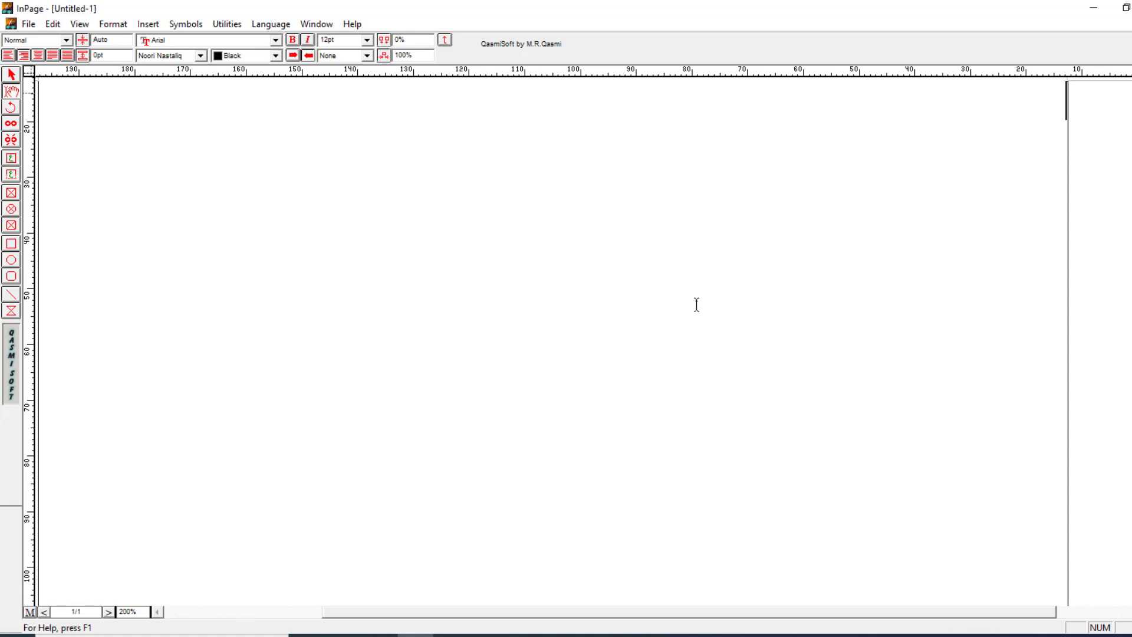
key("ctrl+space")
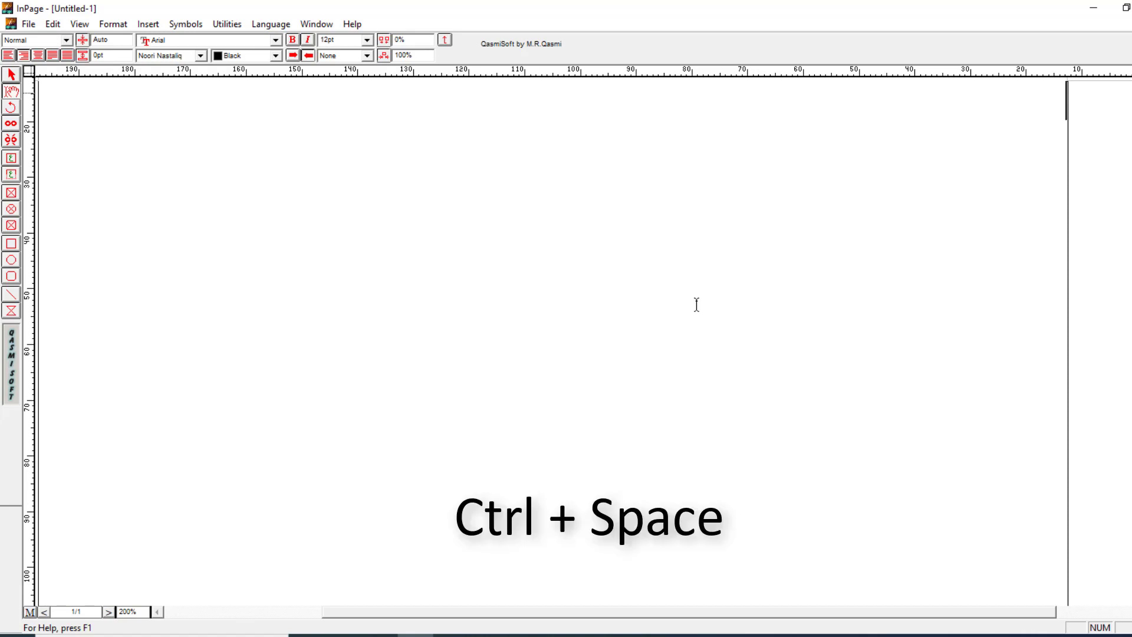
type("کلجفلد کاجفلا")
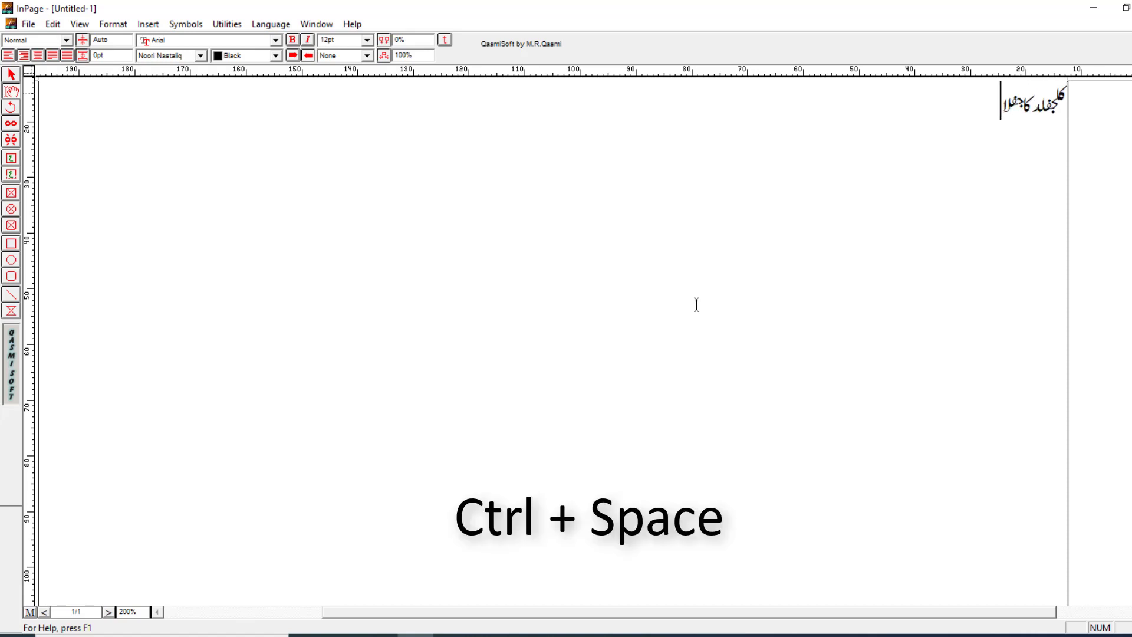
key("ctrl+space")
type("flkasdj")
type("fkljaslkd")
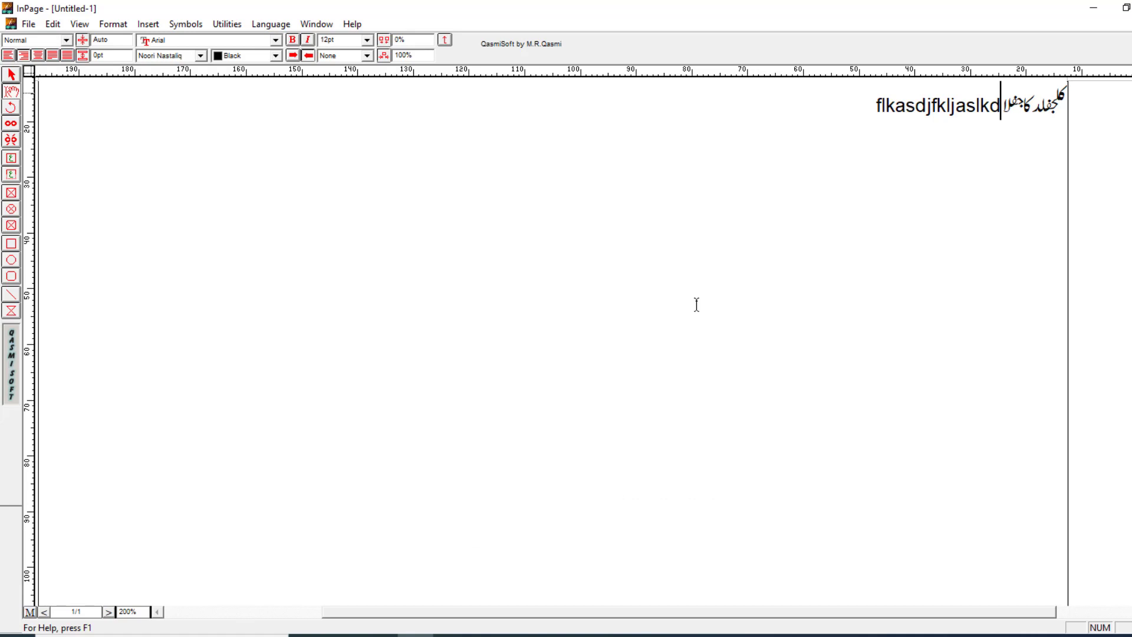
- Replace the test text with the pasted Urdu title line and 'Thumbnail کیا ہوتا ہے' below it
key("ctrl+a")
key("Delete")
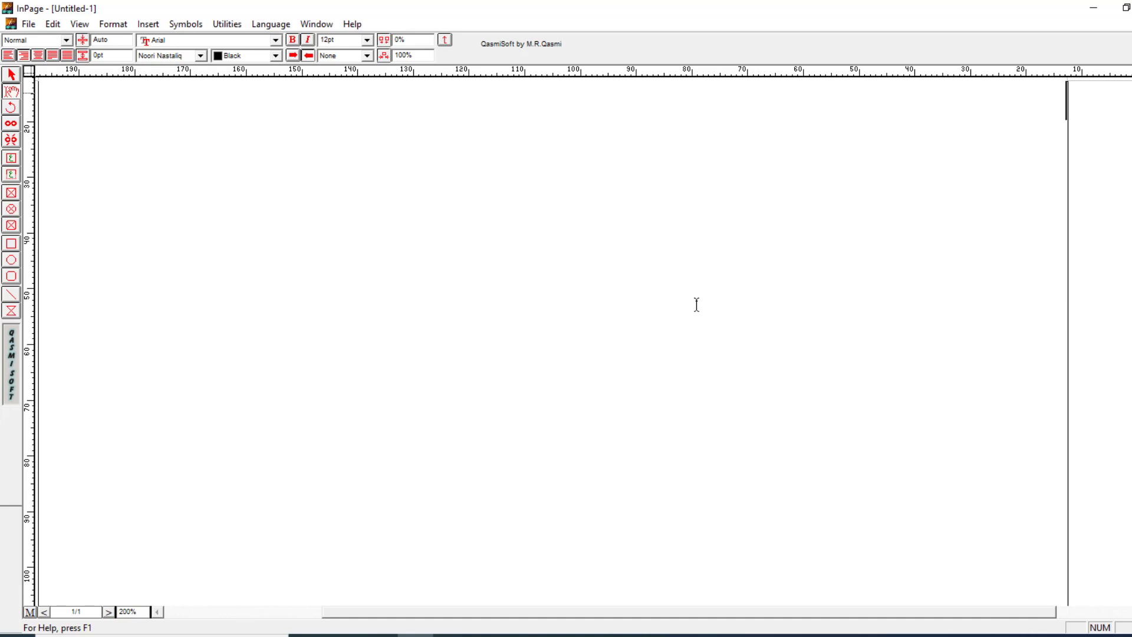
key("ctrl+v")
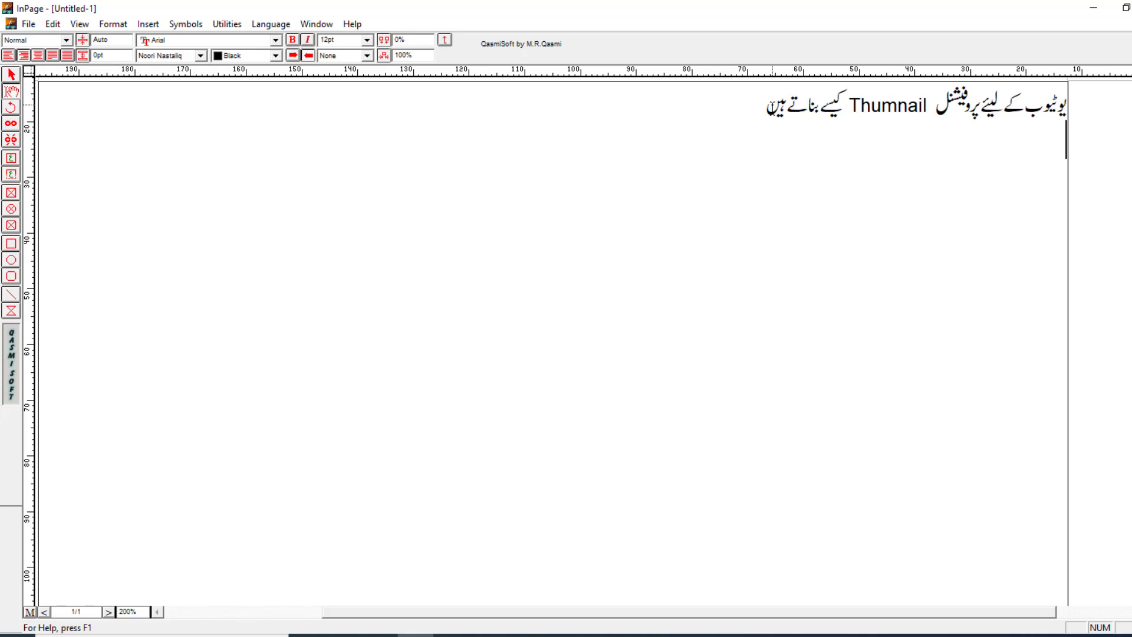
type("Thumbnail کیا ہوتا ہے")
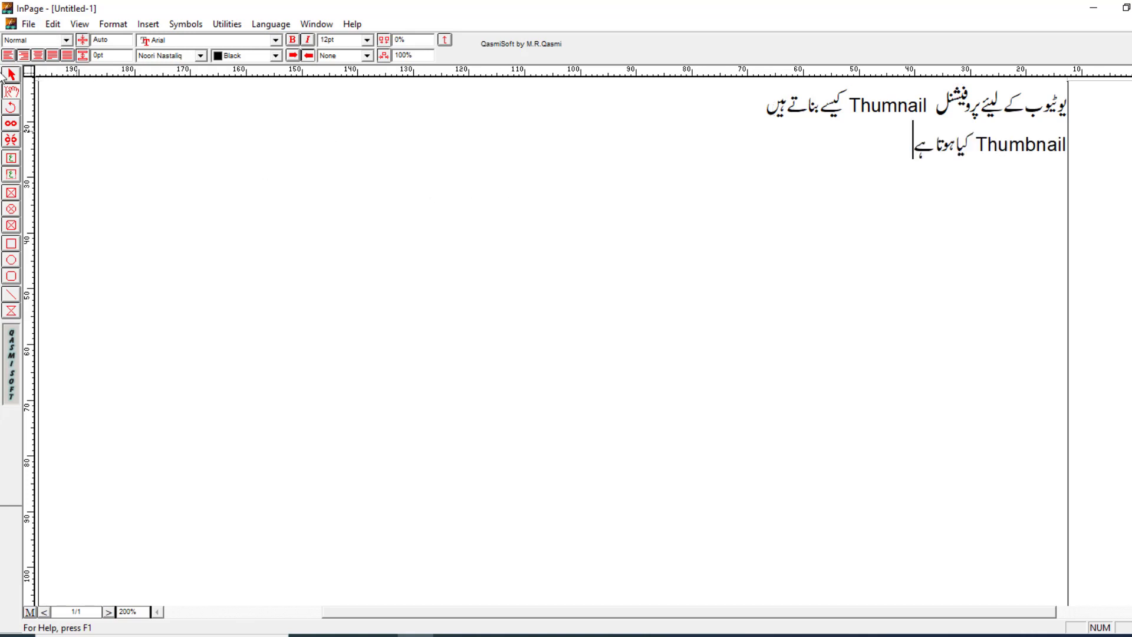
- Export the InPage page as an Encapsulated PostScript file named 'Youtube Thumbnail'
left_click(28, 24)
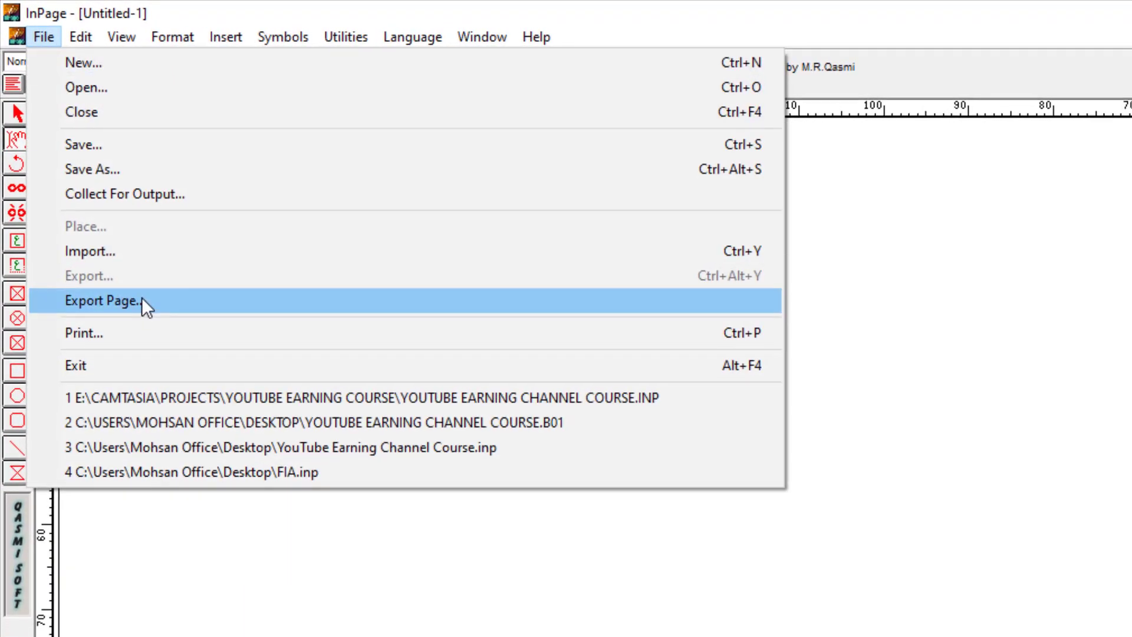
left_click(142, 302)
left_click(652, 301)
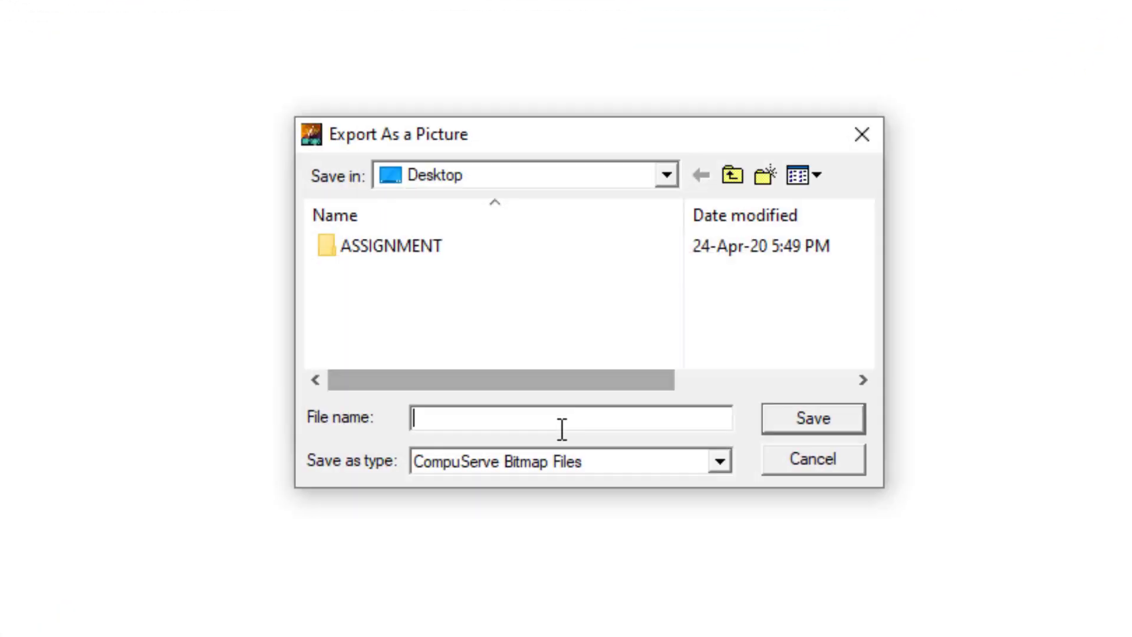
left_click(720, 461)
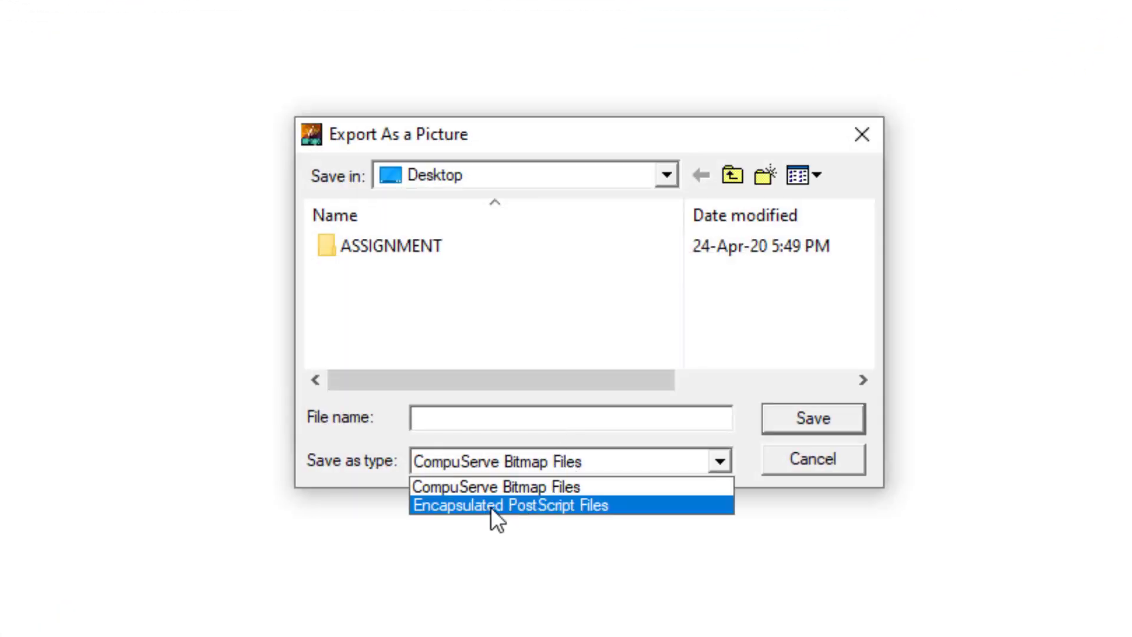
left_click(491, 507)
left_click(475, 422)
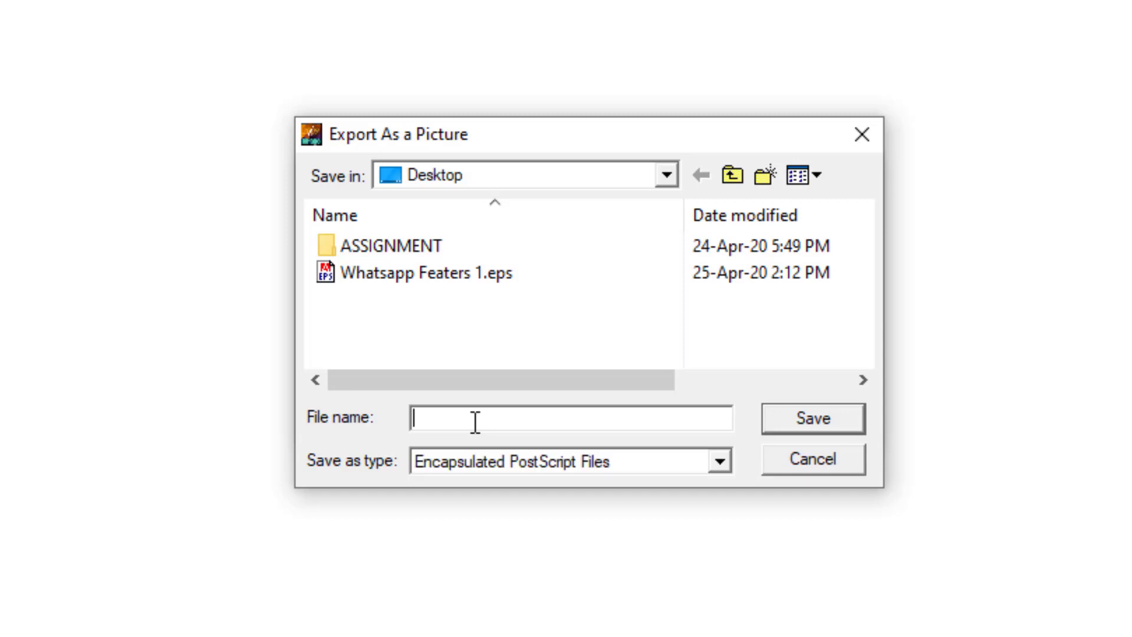
type("Youtube")
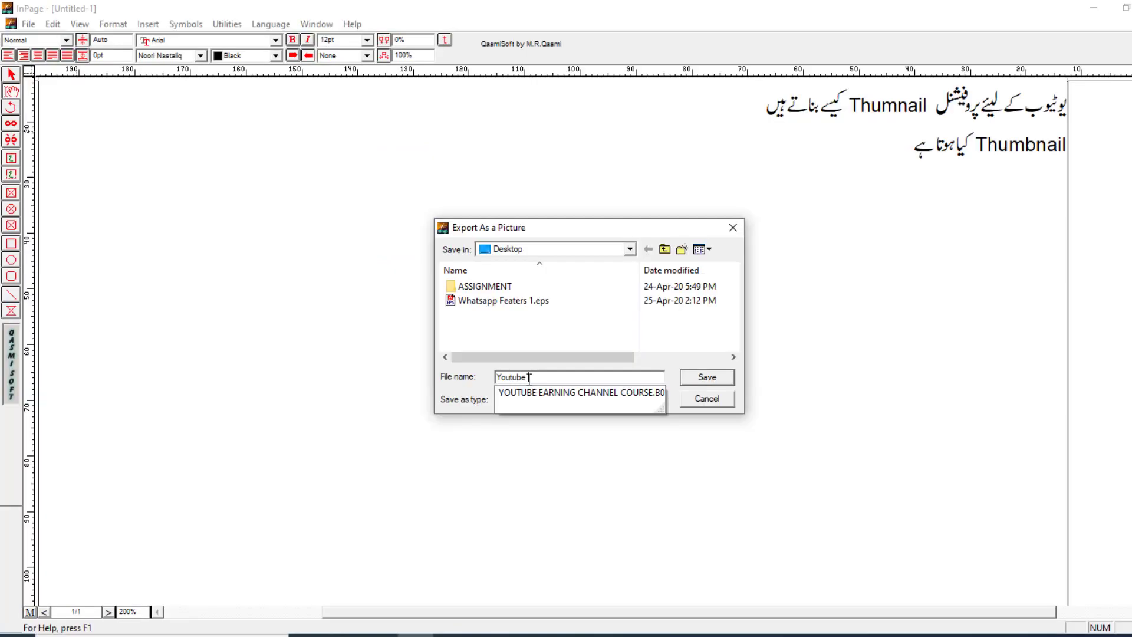
type(" Thumbnail")
left_click(690, 382)
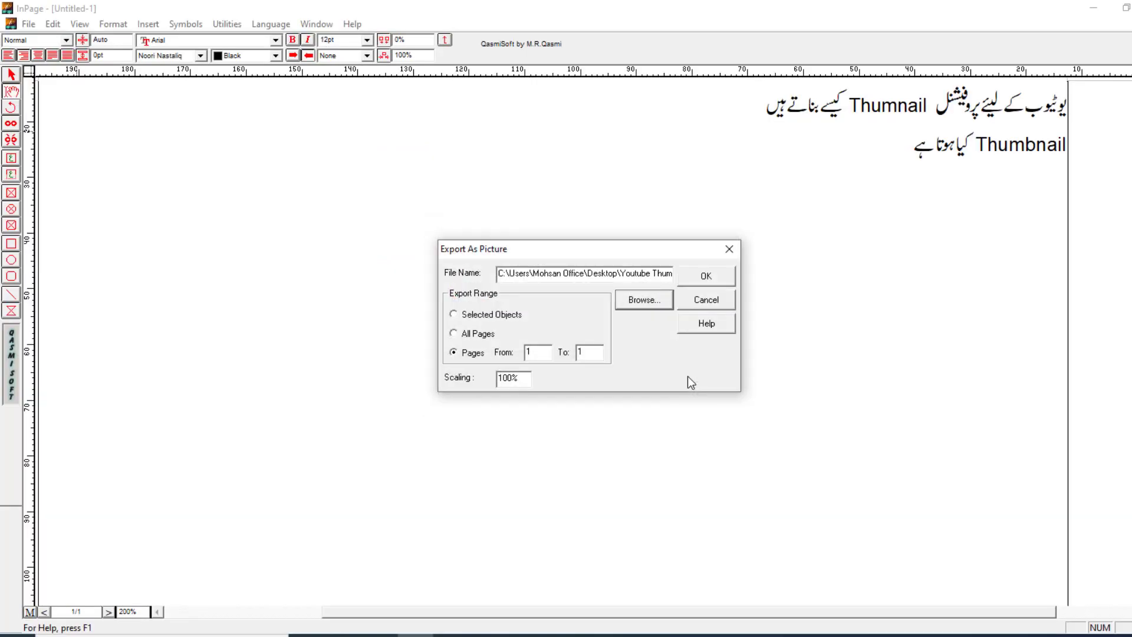
left_click(704, 347)
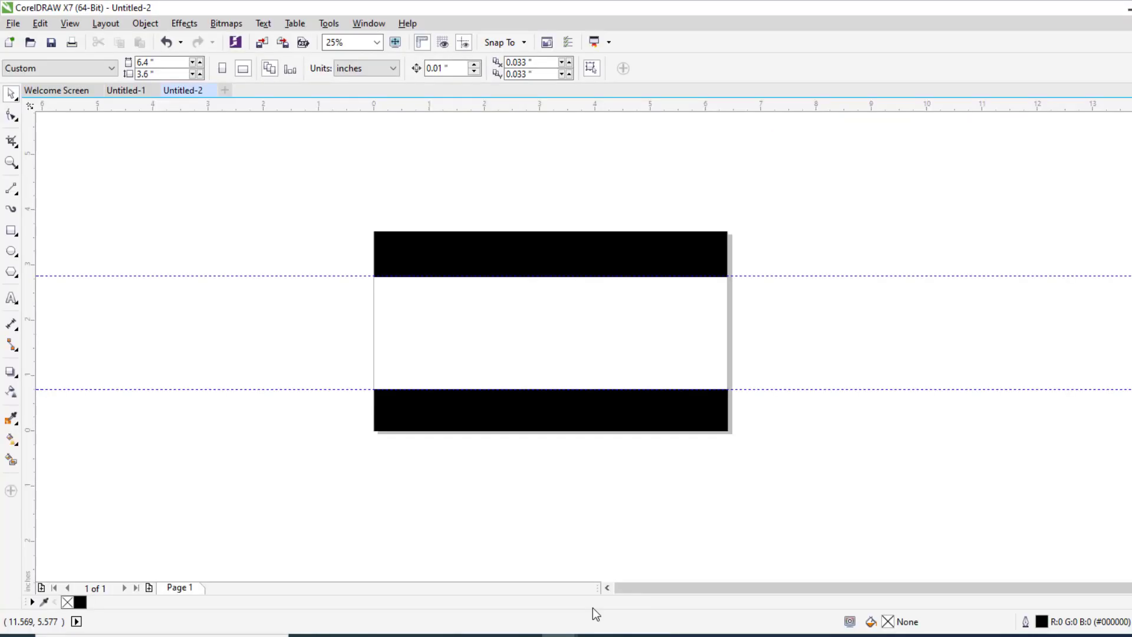
- Import Youtube Thumbnail.eps as editable text and place it beside the page
key("ctrl+i")
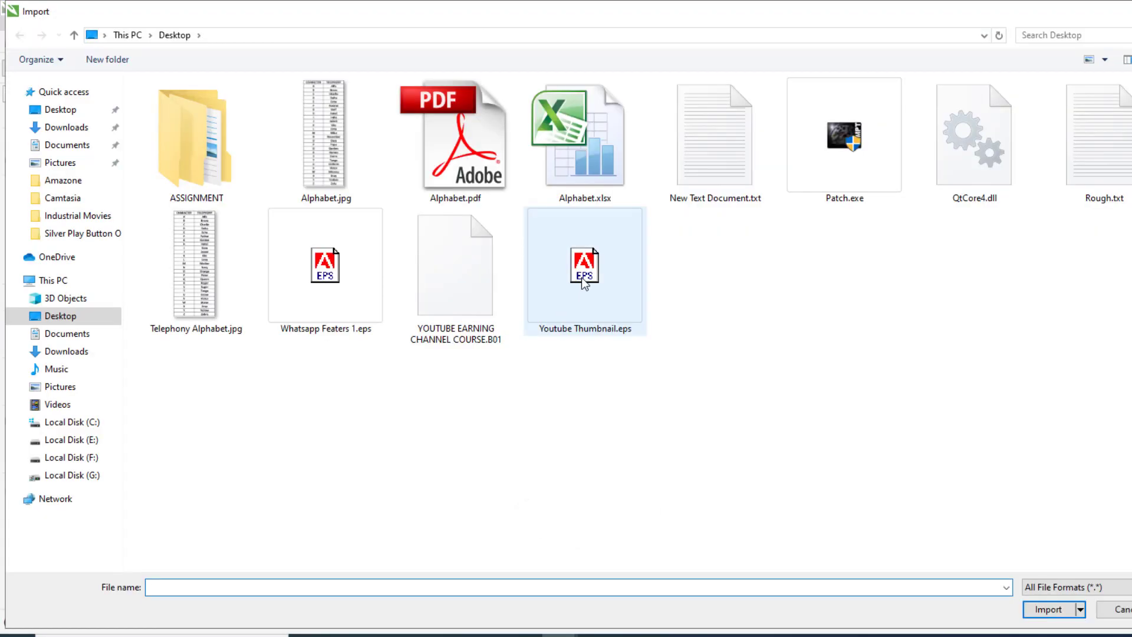
double_click(584, 276)
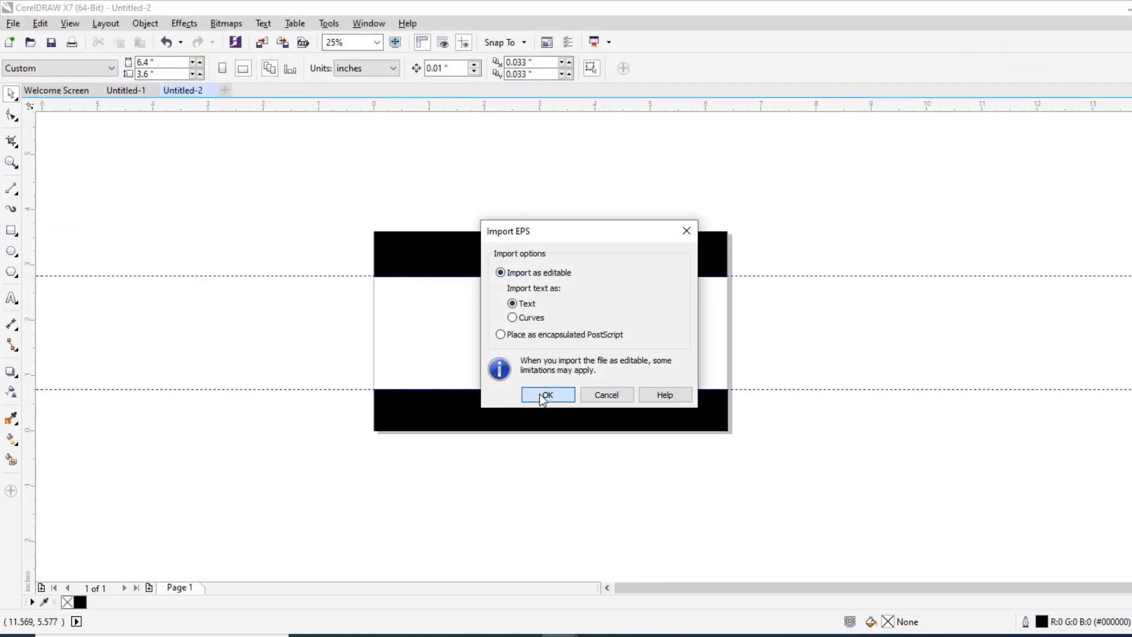
left_click(540, 392)
mouse_move(405, 309)
left_mouse_down()
mouse_move(792, 519)
mouse_move(849, 416)
left_mouse_up()
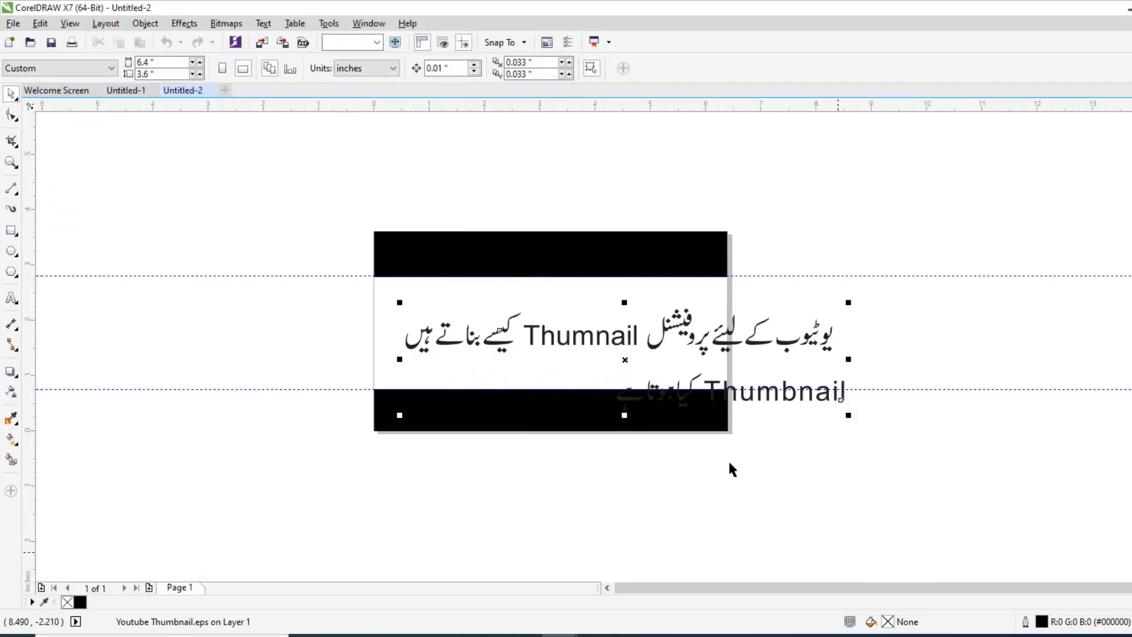
mouse_move(475, 301)
left_mouse_down()
mouse_move(795, 283)
mouse_move(694, 280)
left_mouse_up()
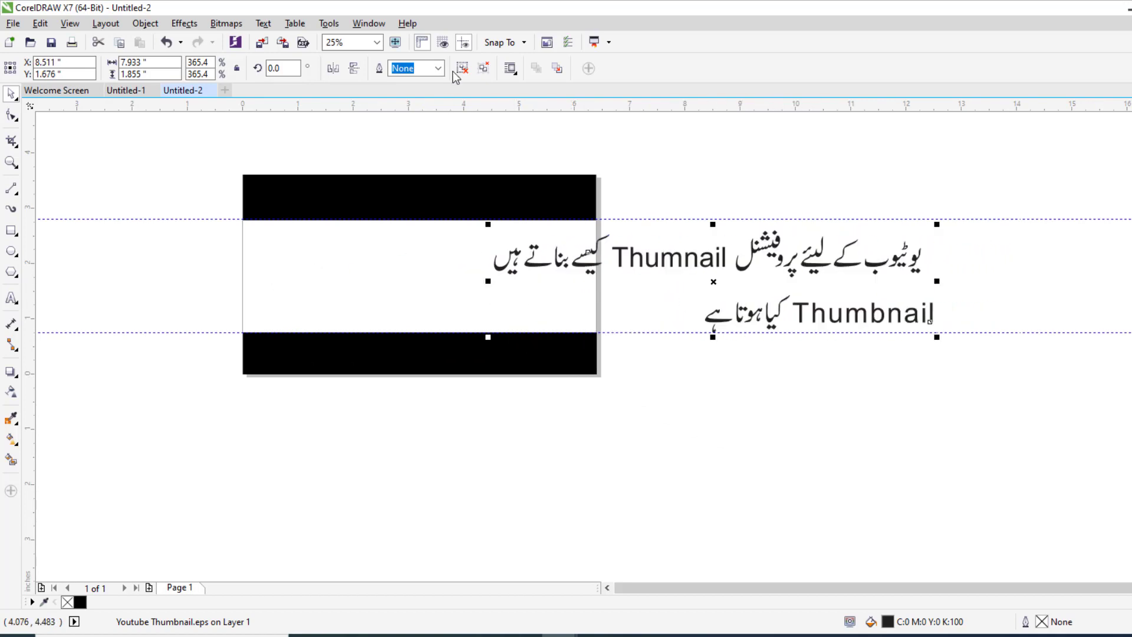
- Ungroup the import, colour the first title line white in fill and outline, and group it
left_click(485, 68)
left_click(614, 407)
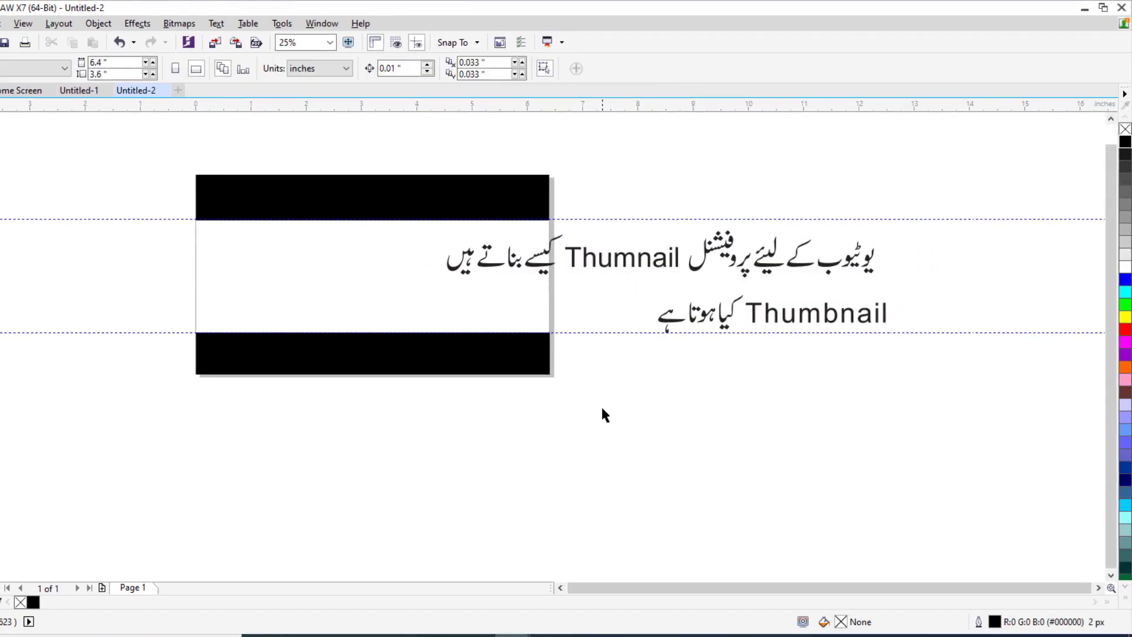
left_click_drag(923, 205, 389, 295)
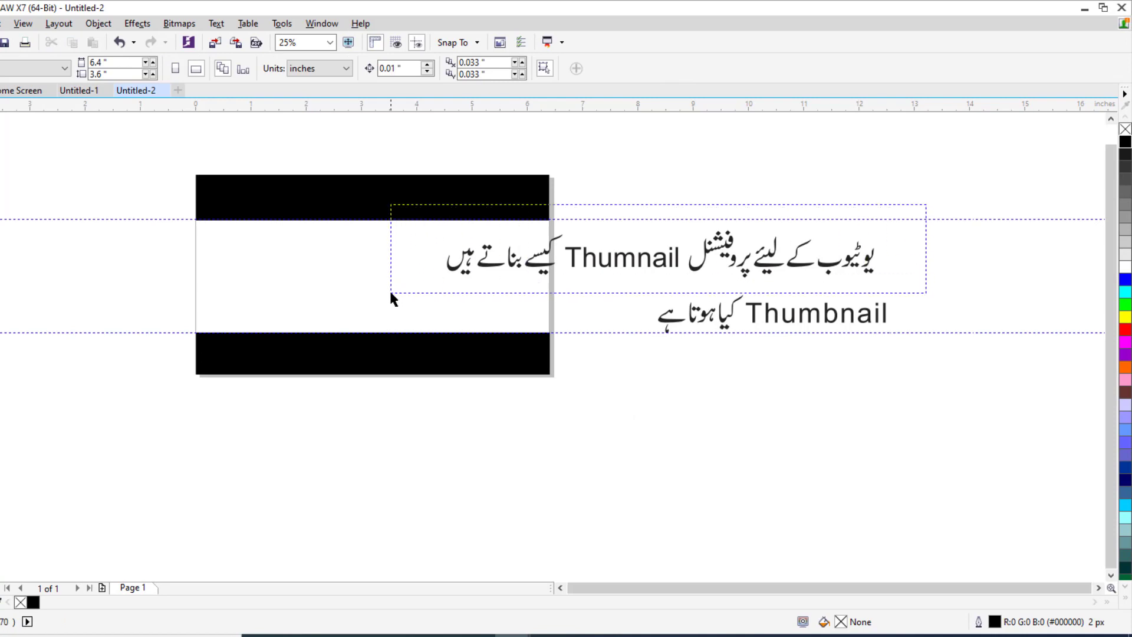
left_click(1125, 267)
right_click(1125, 267)
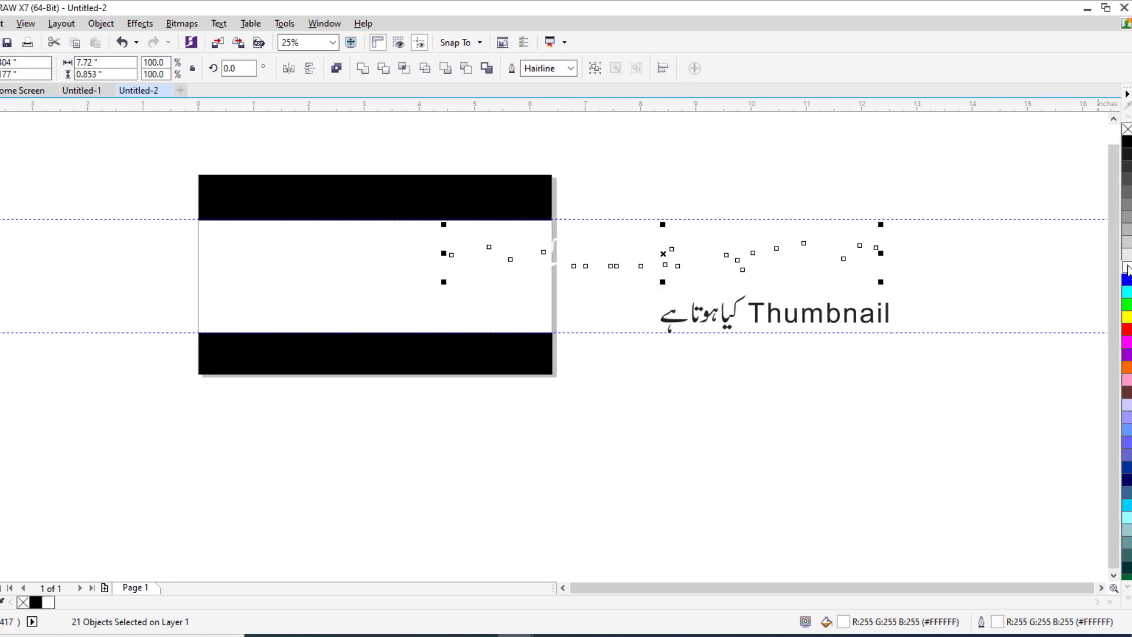
left_click(632, 68)
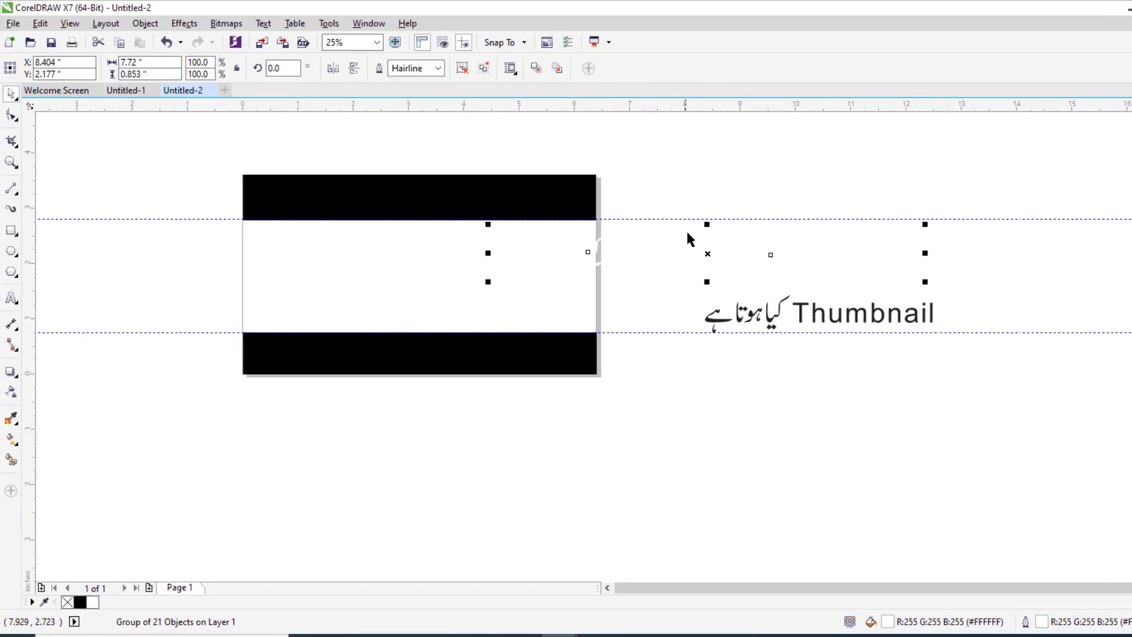
- Move the white title onto the top black bar and scale it to fit
left_click_drag(706, 255, 462, 194)
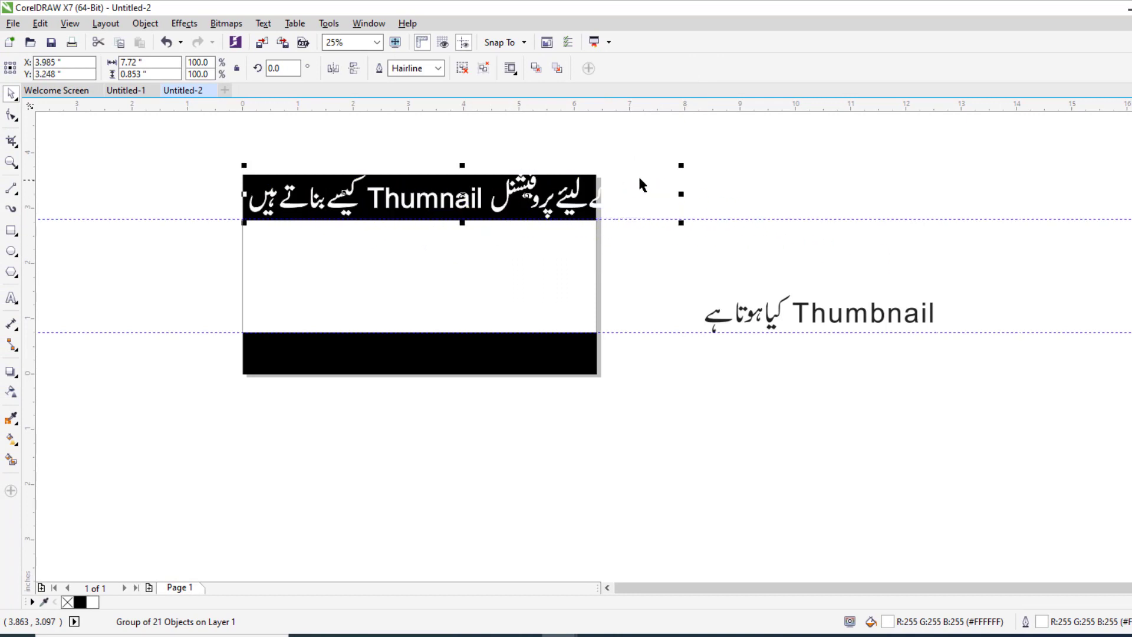
left_click_drag(682, 166, 700, 174)
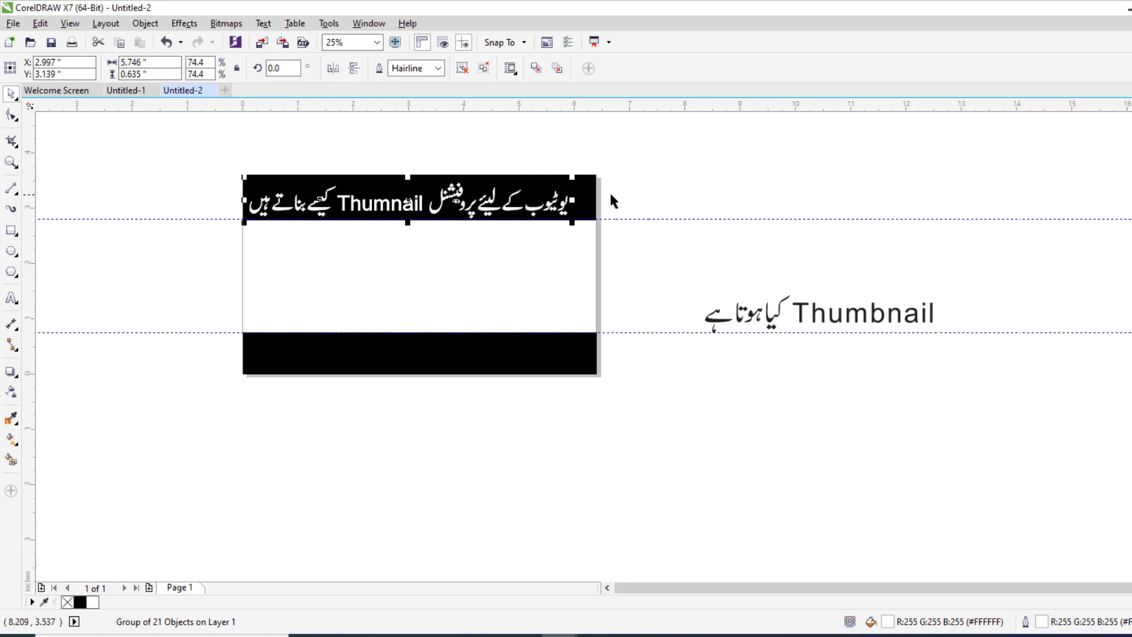
left_click_drag(584, 176, 596, 175)
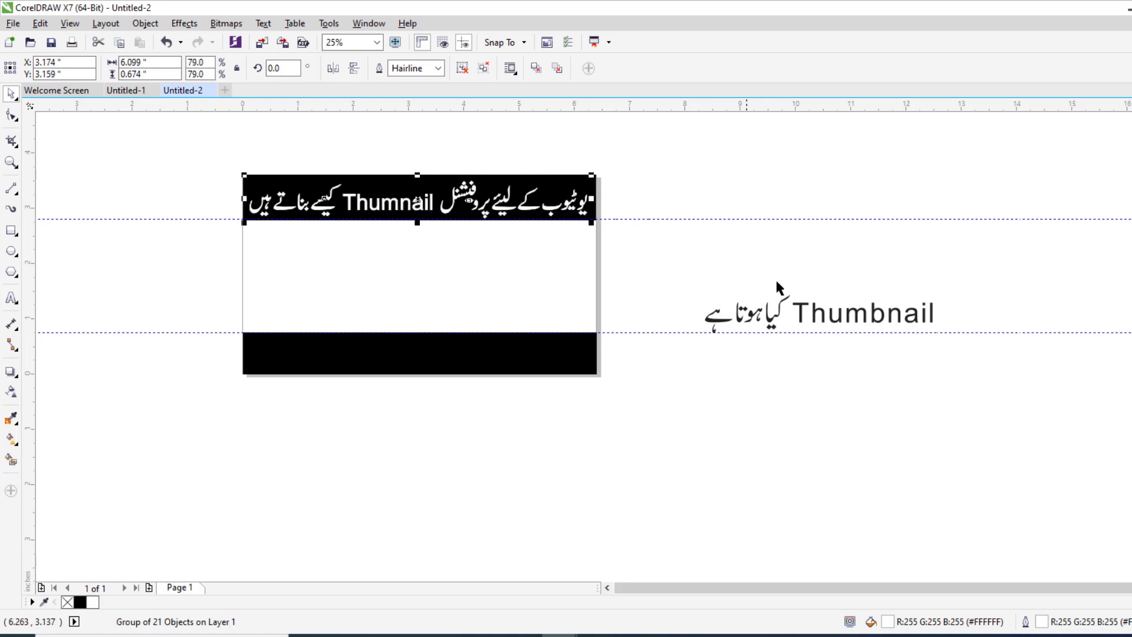
left_click(722, 328)
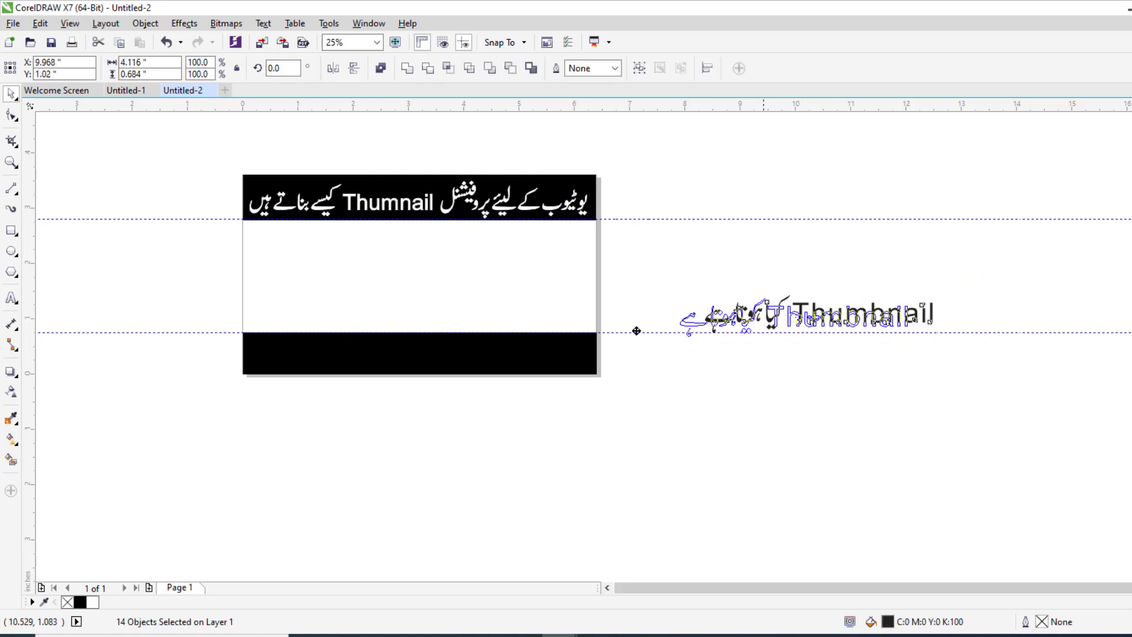
- Place 'Thumbnail کیا ہوتا ہے' on the bottom black bar with white fill and outline
left_click_drag(722, 327, 432, 353)
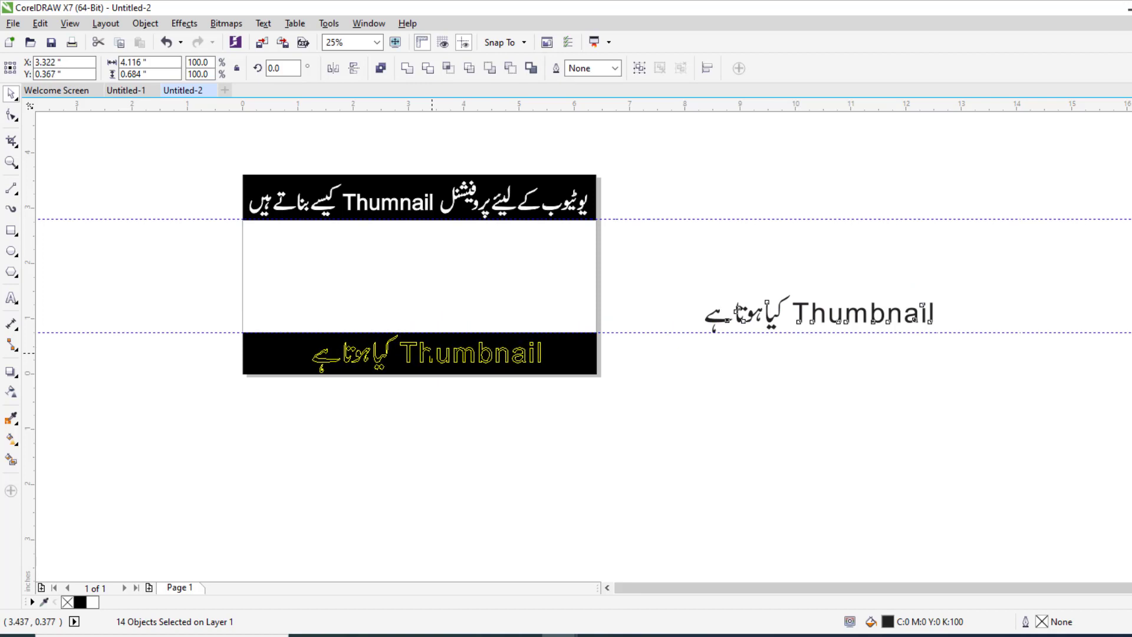
left_click(618, 234)
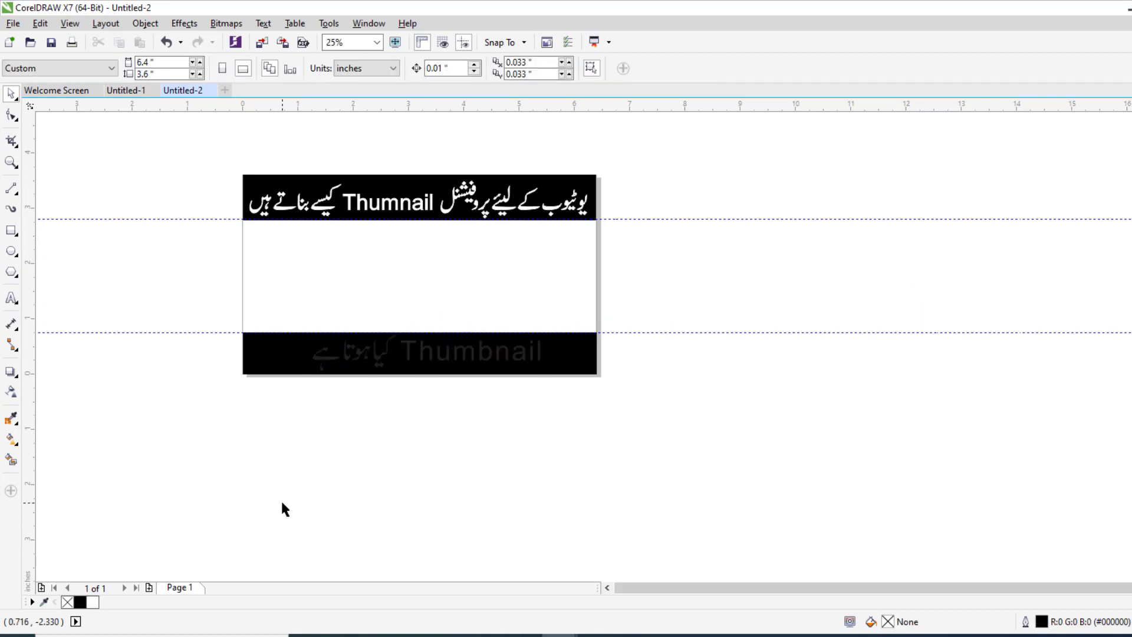
left_click_drag(285, 509, 640, 239)
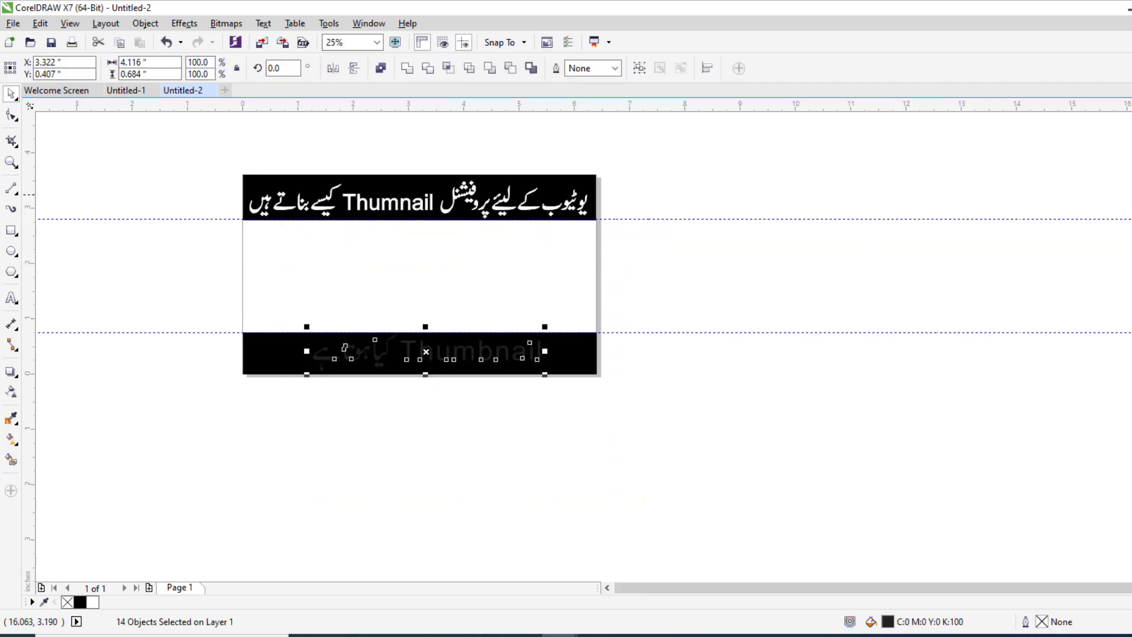
right_click(92, 602)
left_click(92, 602)
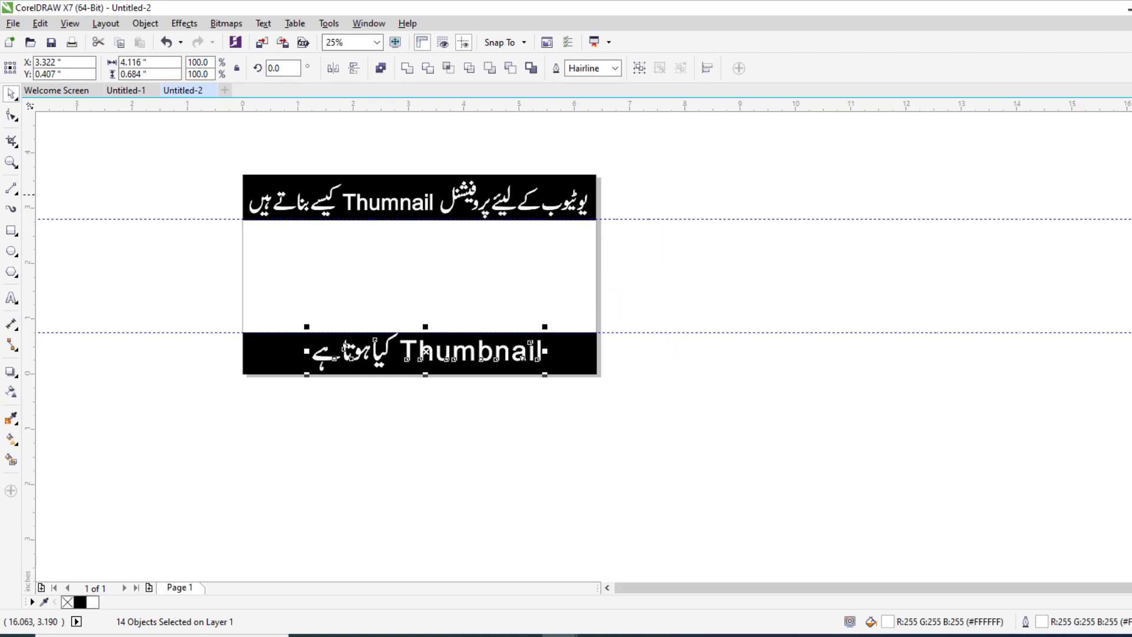
left_click(777, 349)
scroll(416, 384, "left", 2)
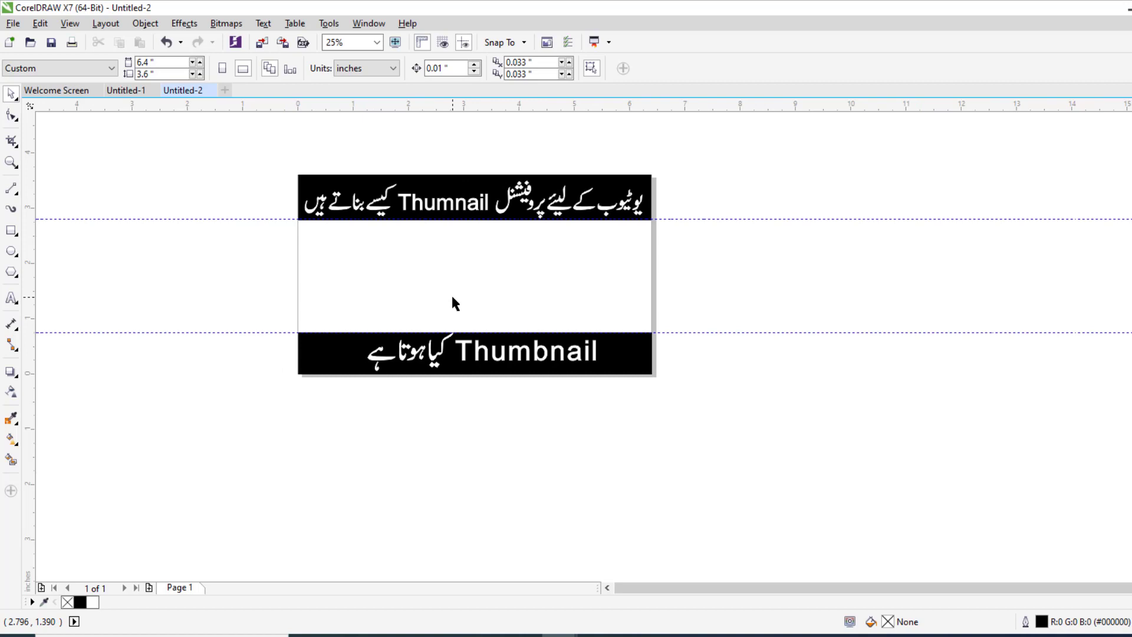
- Move the thumbs-up emoji to the left side of the white band
key("ctrl+i")
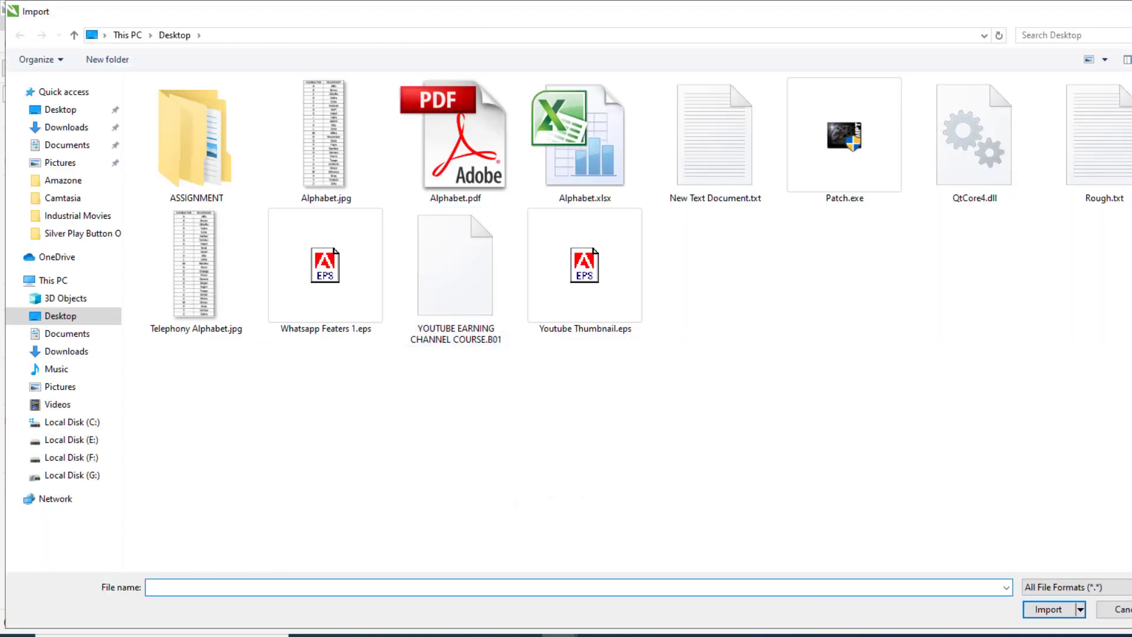
left_click(1116, 609)
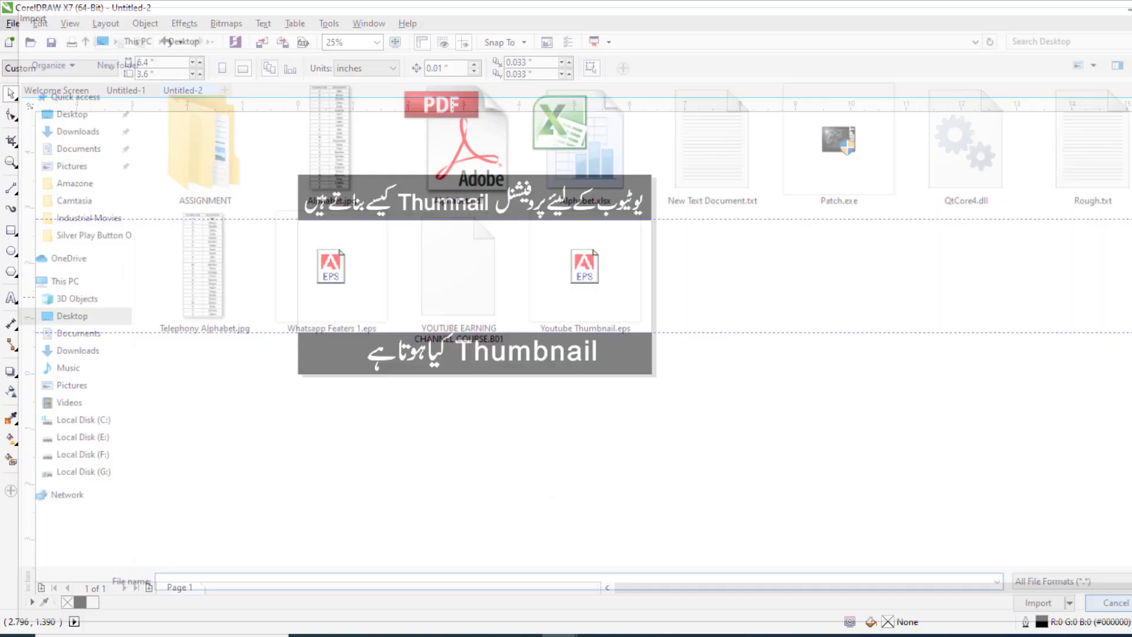
left_click_drag(557, 272, 400, 274)
- Enlarge the YouTube logo to about 448% and position it right of the emoji
left_click(557, 272)
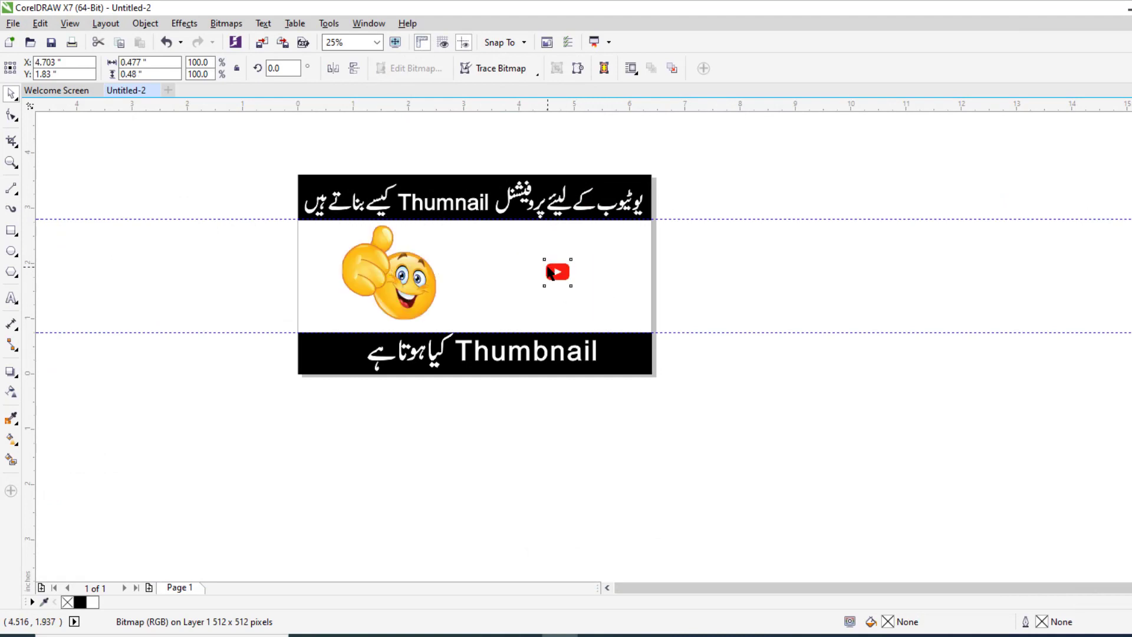
left_click_drag(578, 293, 643, 328)
left_click_drag(593, 298, 517, 275)
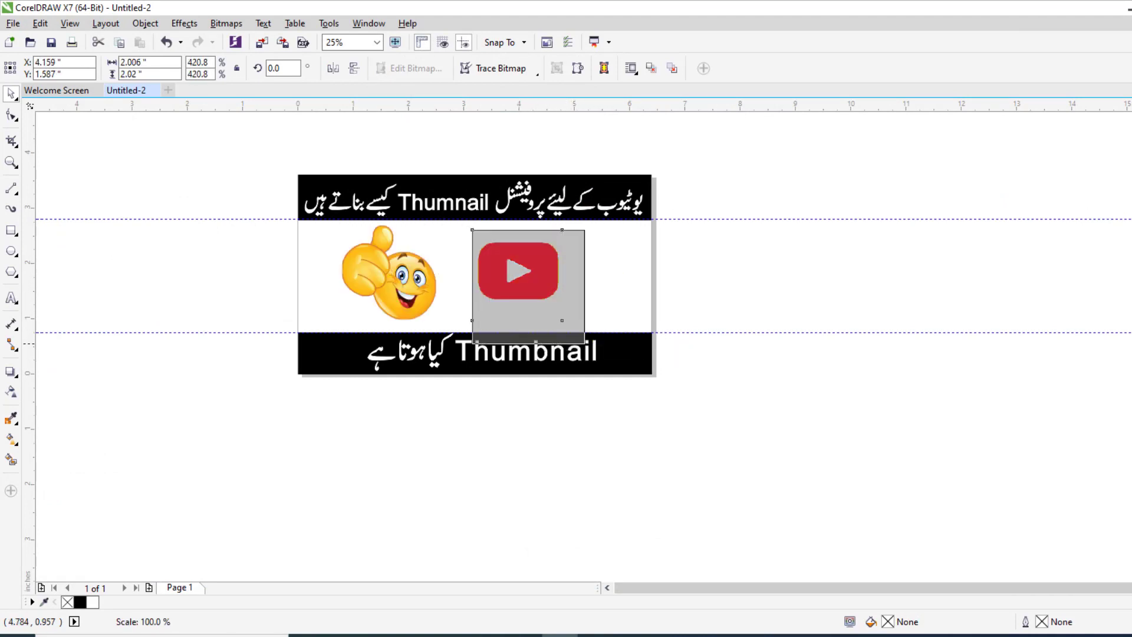
left_click_drag(566, 325, 595, 353)
left_click_drag(537, 288, 567, 288)
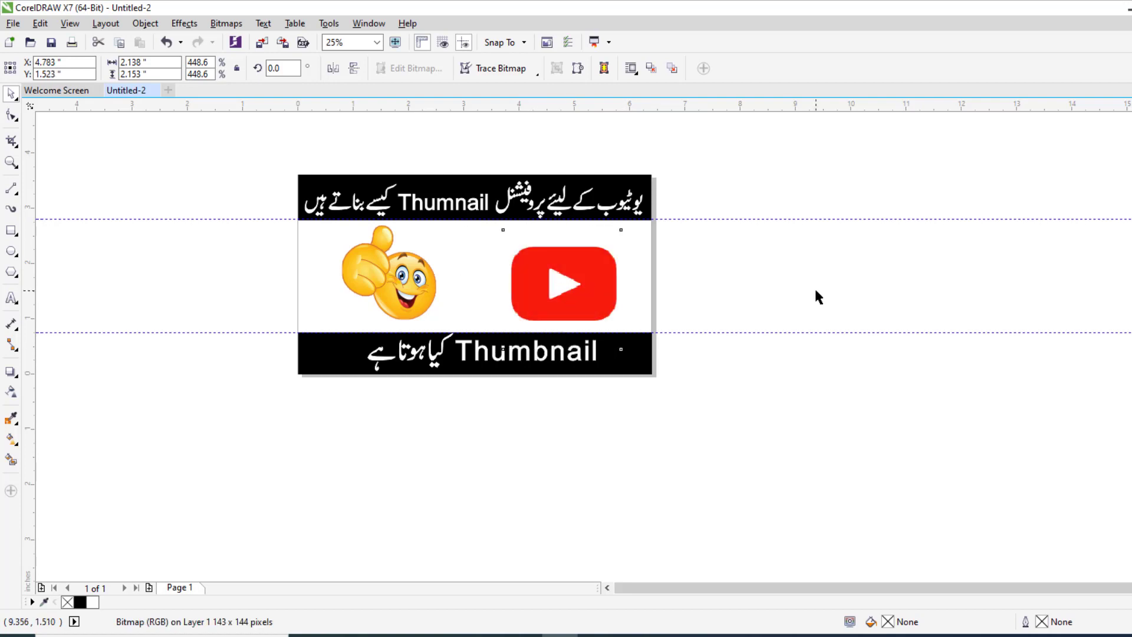
left_click(718, 351)
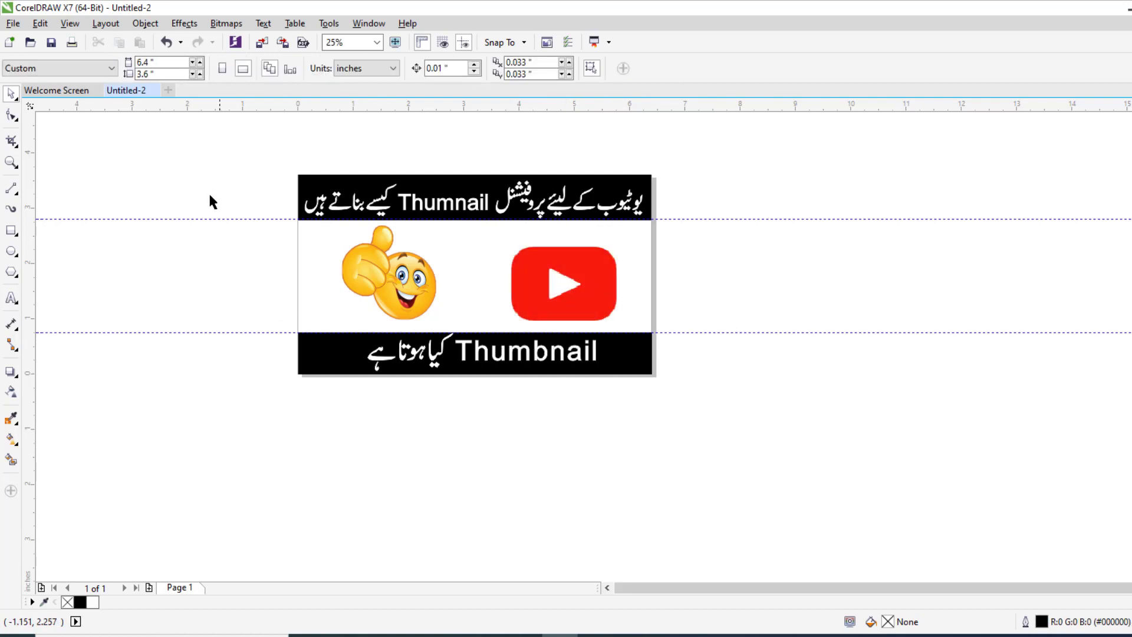
left_click_drag(211, 148, 703, 403)
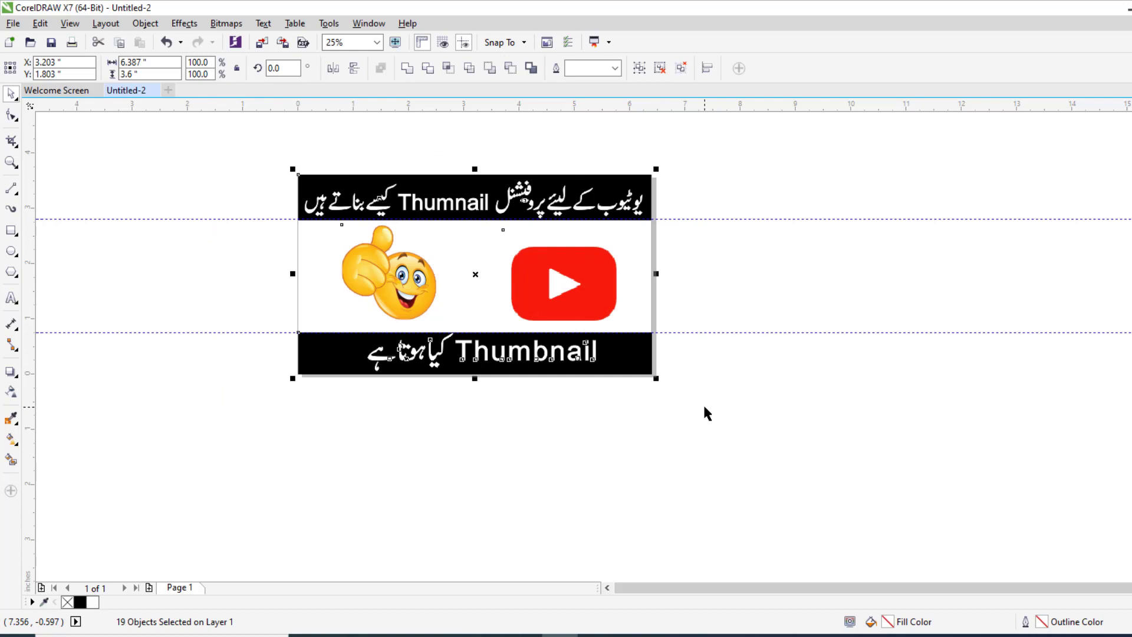
- Marquee-select all thumbnail objects and the bottom title to check them, then deselect
left_click(705, 412)
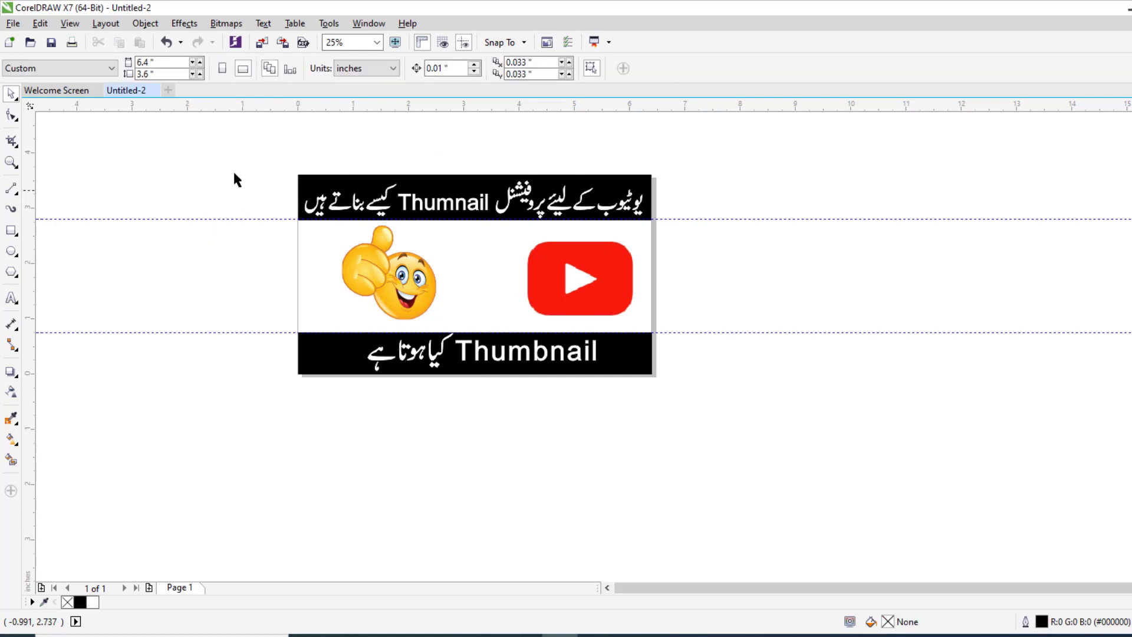
left_click_drag(233, 145, 682, 434)
left_click(546, 437)
left_click_drag(239, 146, 680, 418)
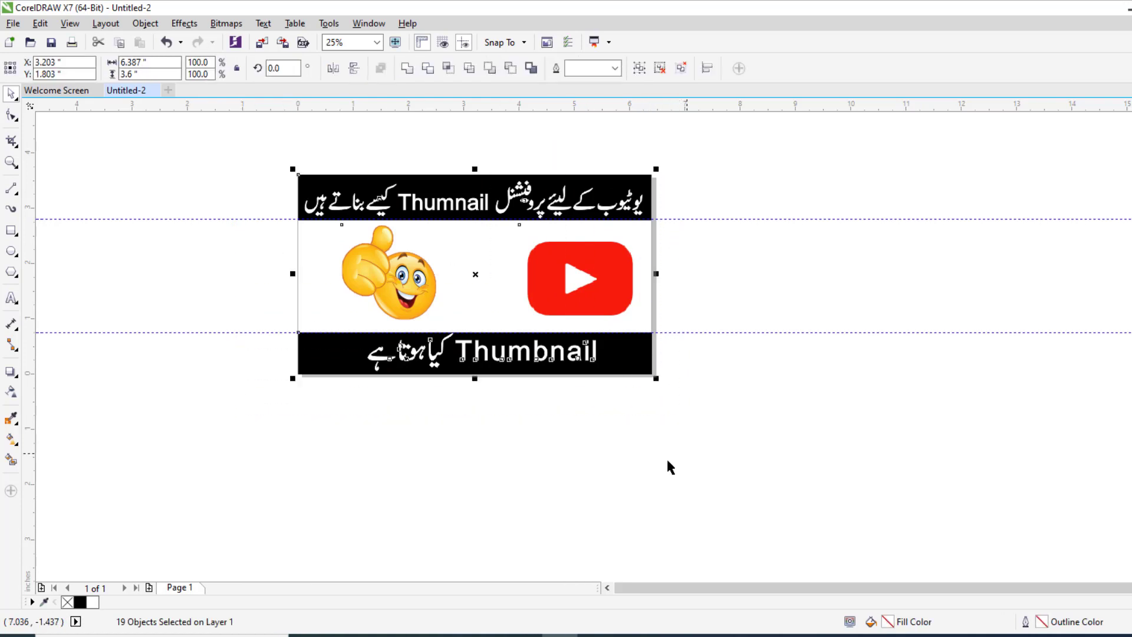
left_click(547, 452)
mouse_move(322, 441)
left_mouse_down()
mouse_move(563, 370)
mouse_move(628, 328)
left_mouse_up()
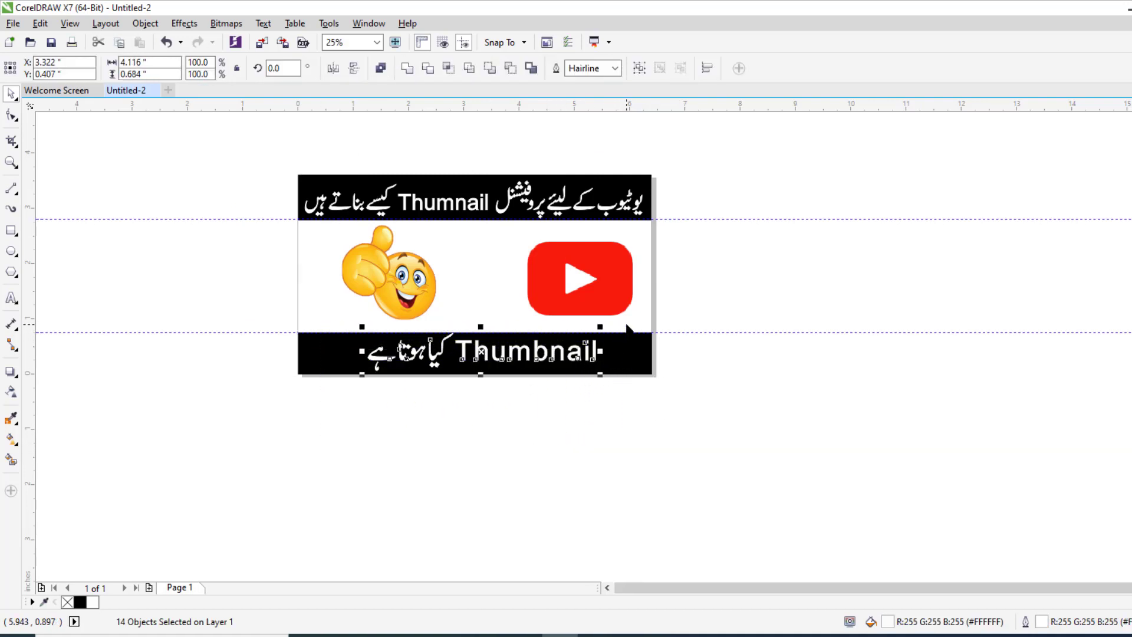
left_click(544, 422)
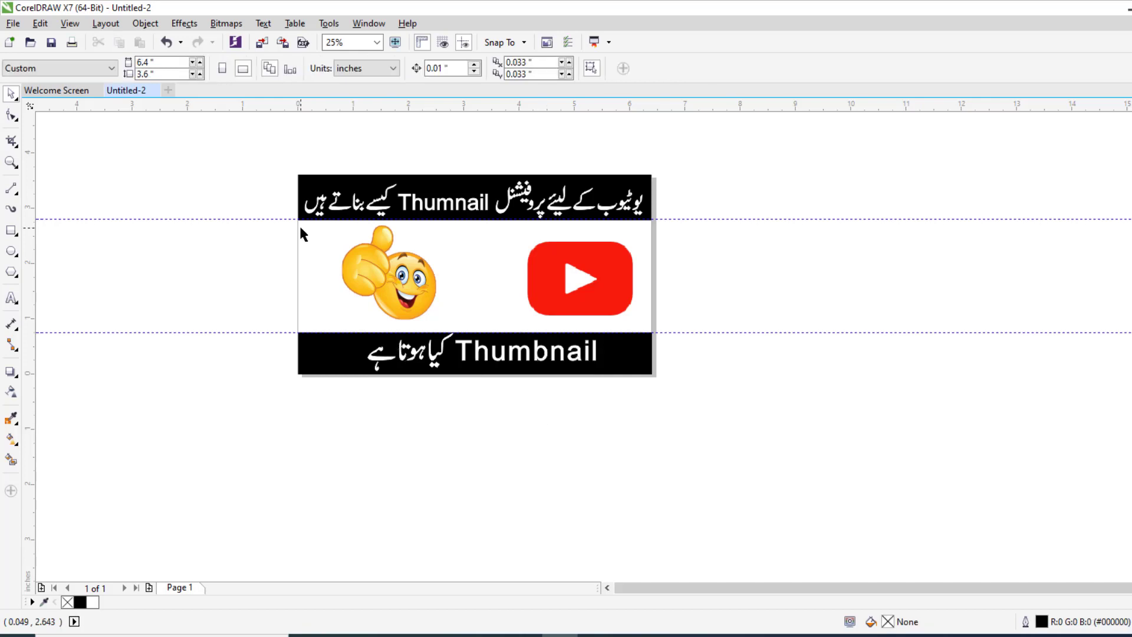
- Export the thumbnail to the Desktop as Untitled-2.jpg at resolution 300, quality 100
left_click(13, 23)
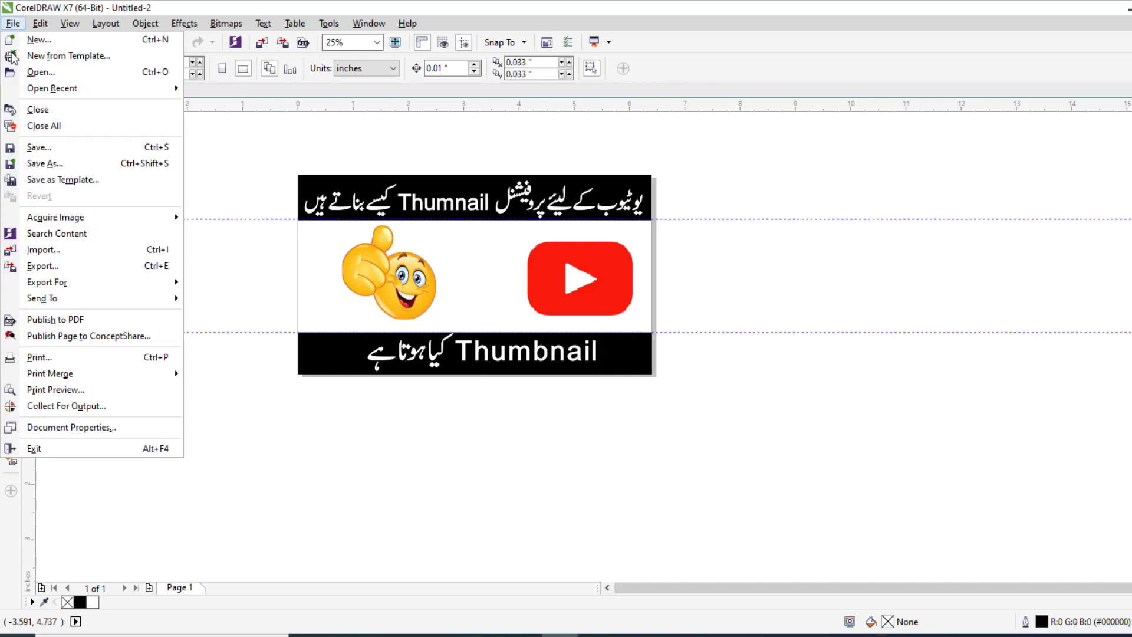
left_click(108, 266)
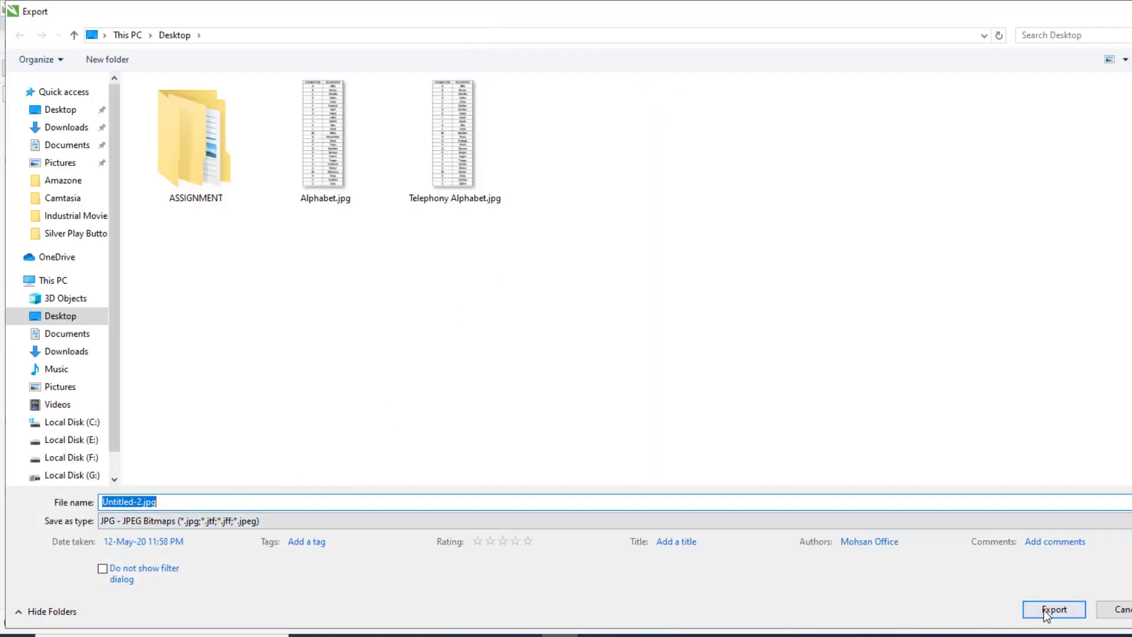
left_click(1047, 613)
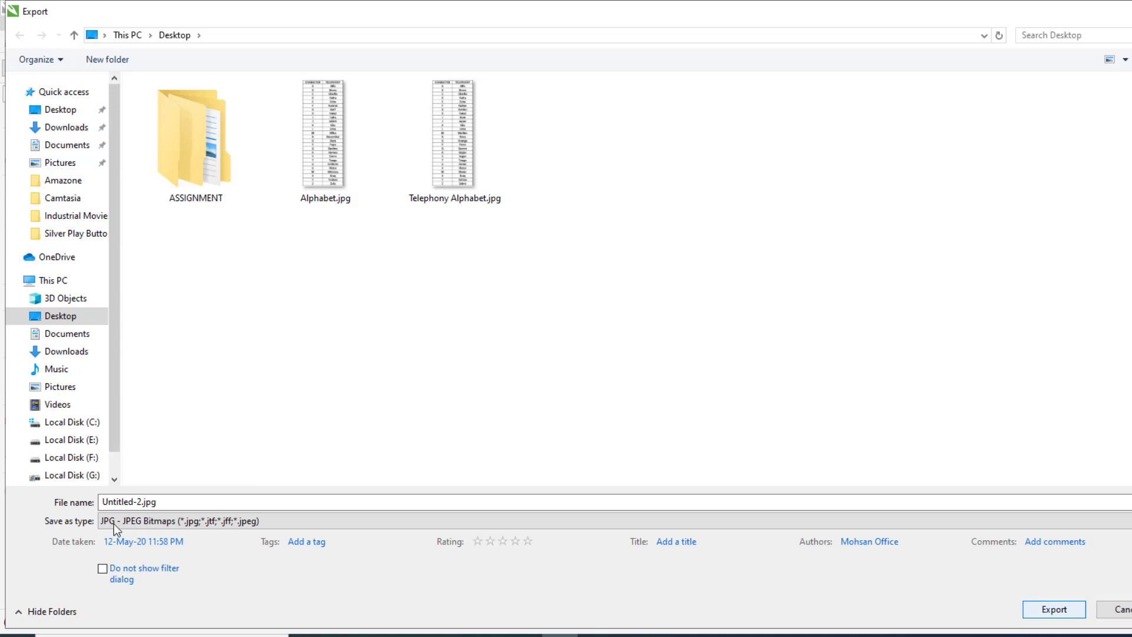
left_click(1059, 605)
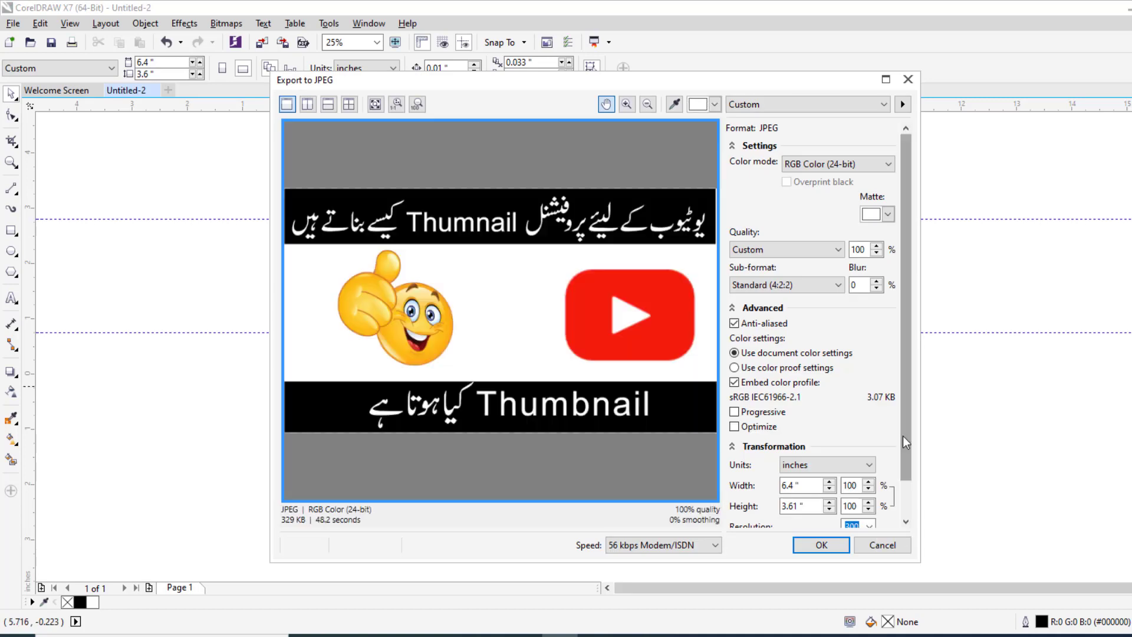
scroll(908, 460, "down", 1)
scroll(916, 485, "down", 1)
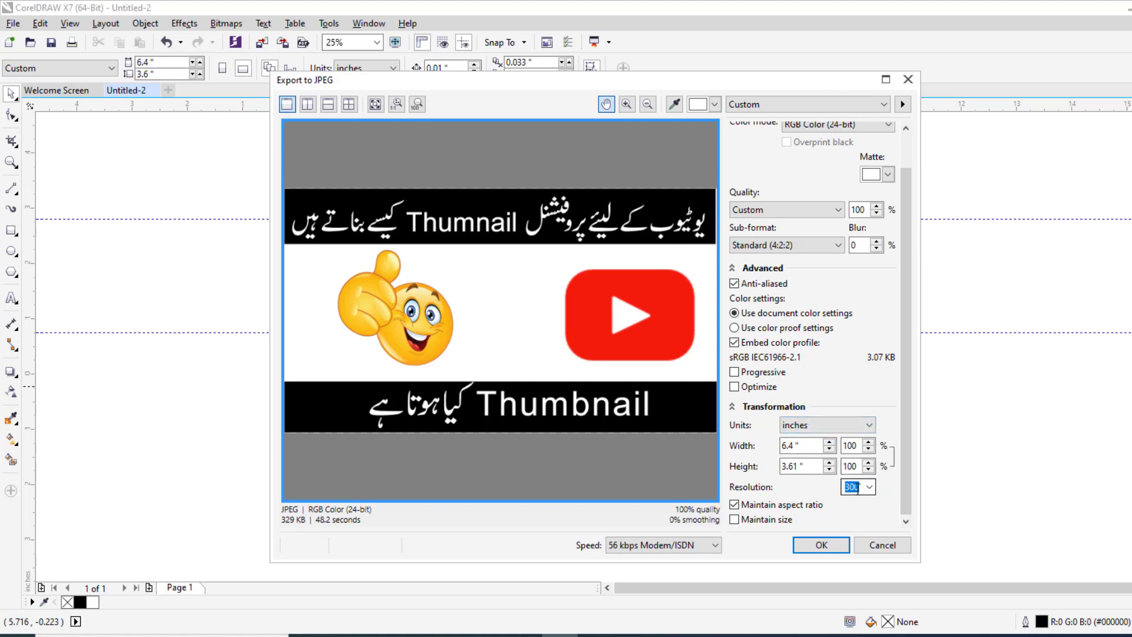
left_click(858, 487)
left_click_drag(859, 487, 843, 487)
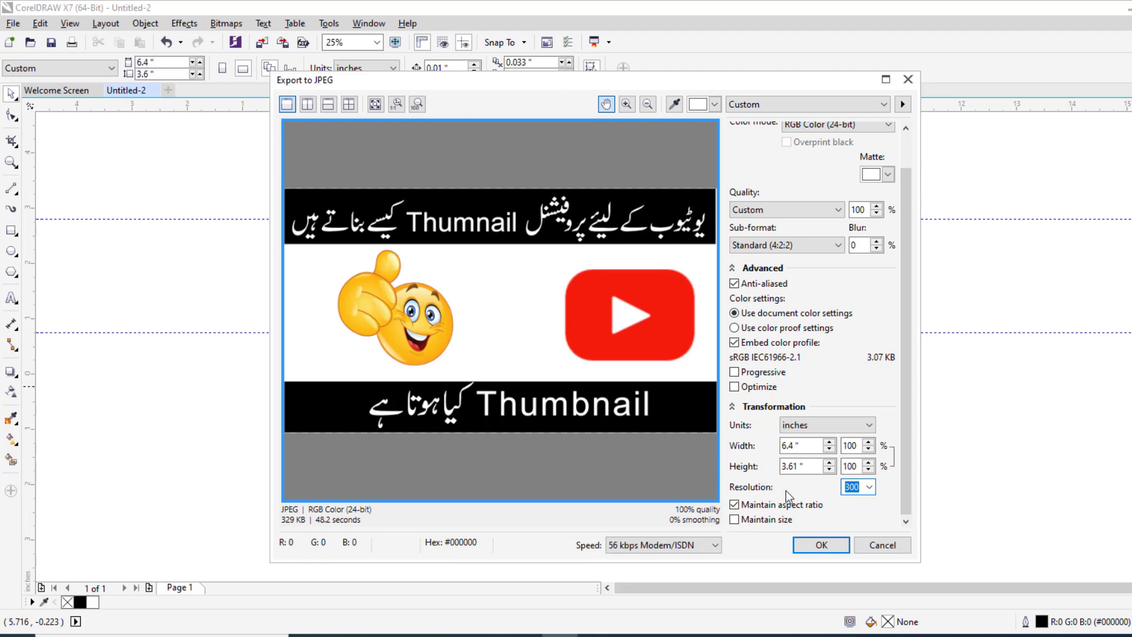
left_click(826, 550)
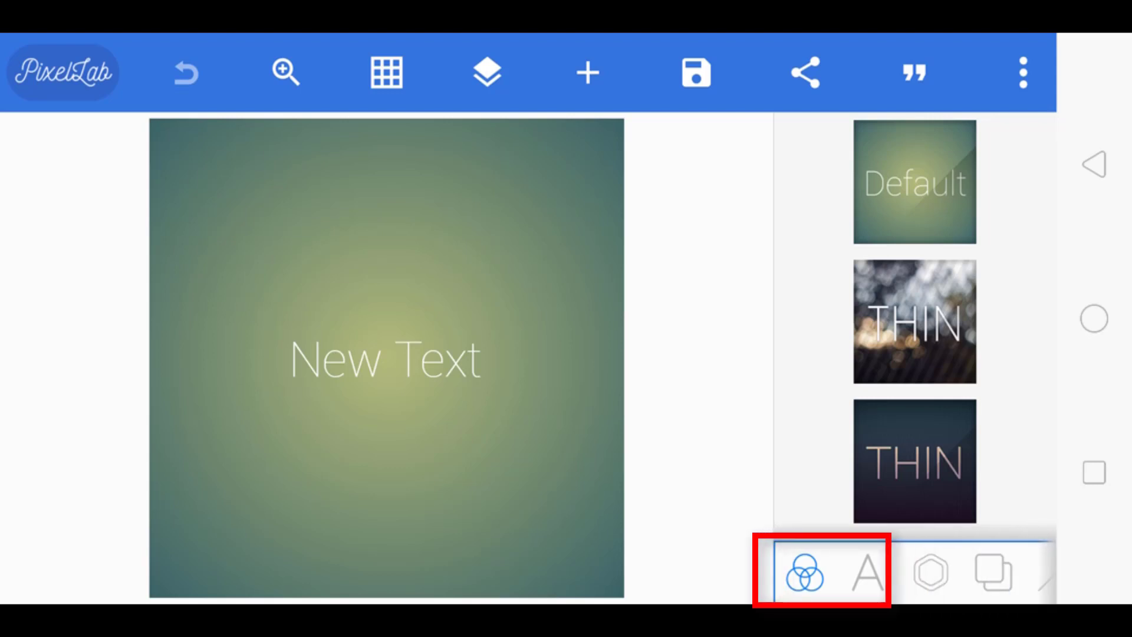
- Browse PixelLab's Text and Elements tool tabs
scroll(916, 324, "down", 5)
scroll(915, 324, "down", 5)
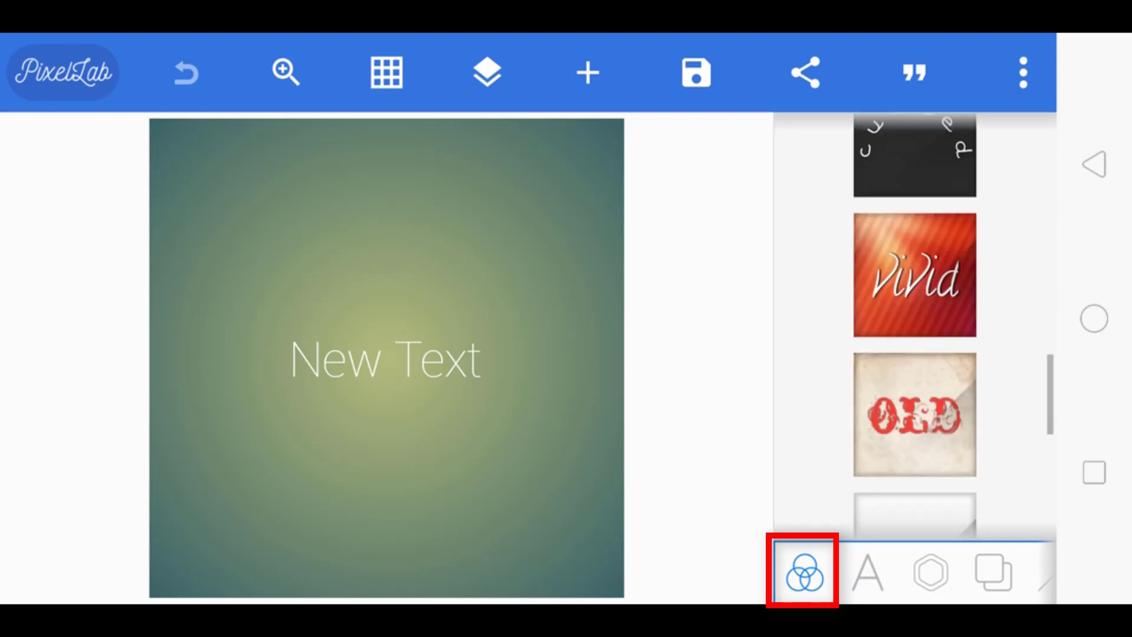
scroll(916, 324, "down", 5)
left_click(867, 572)
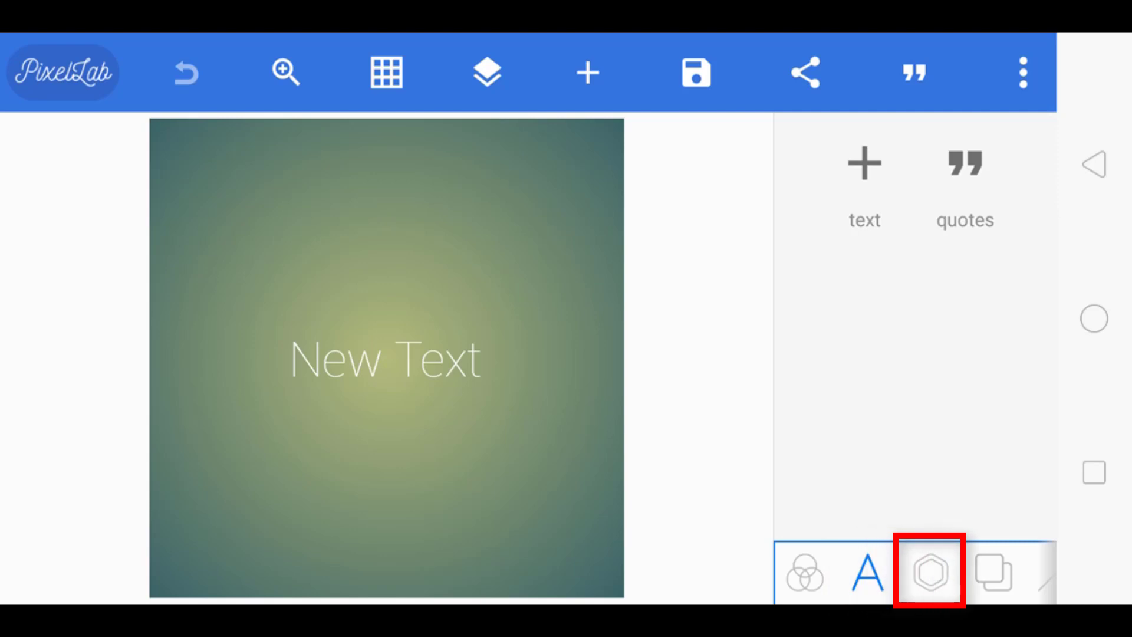
left_click(931, 572)
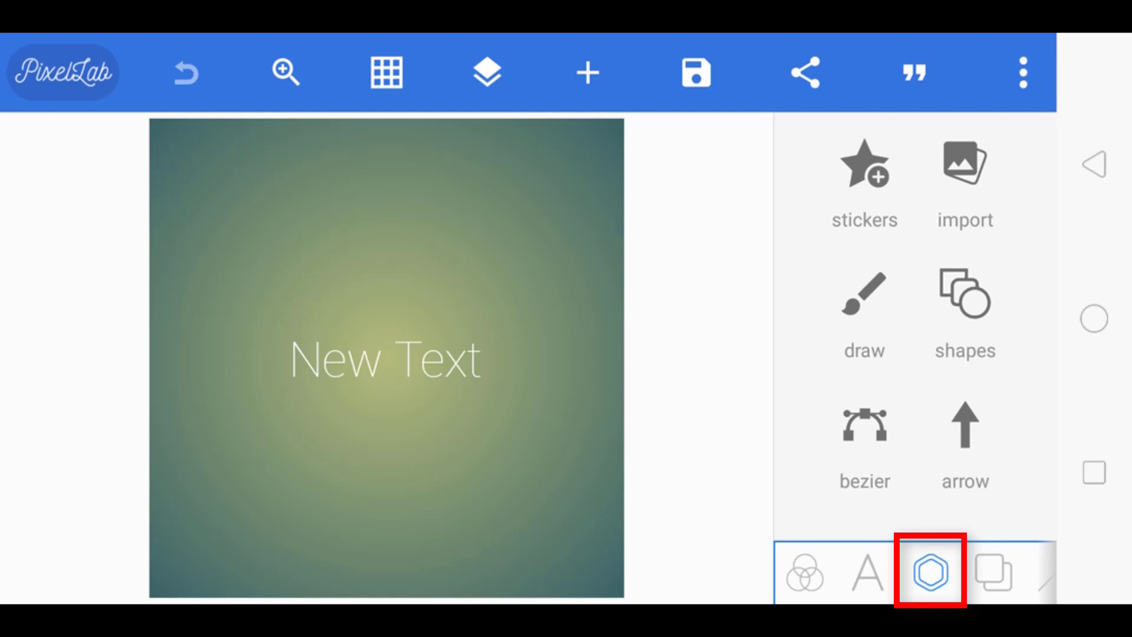
- Look through the Background options: colour, transparent, image size, crop and image
left_click(994, 572)
scroll(915, 324, "down", 3)
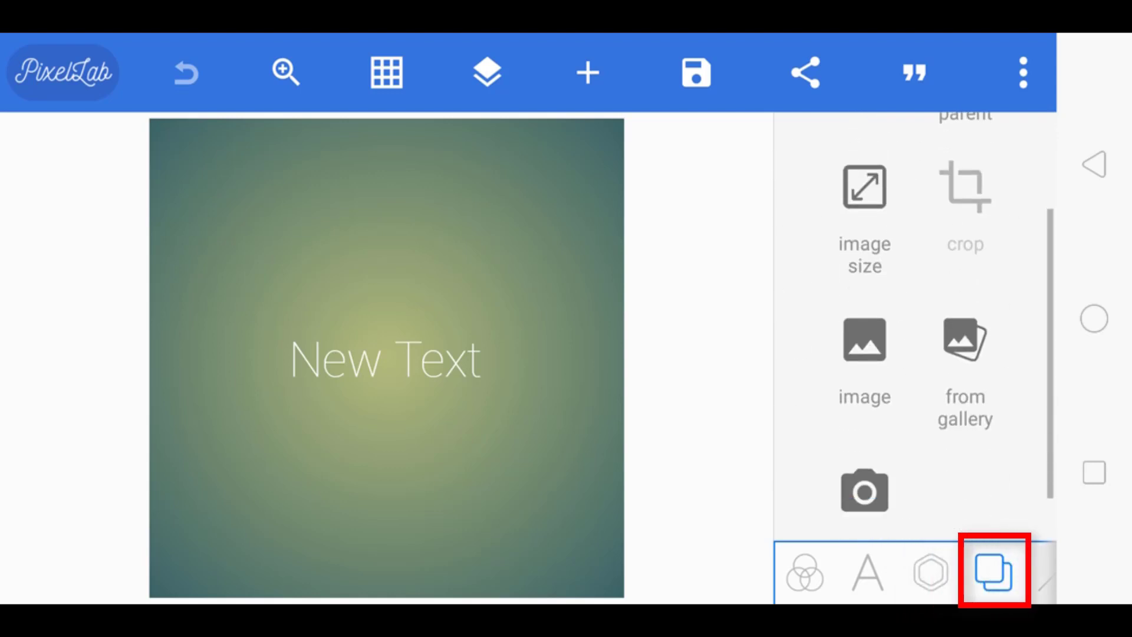
scroll(914, 324, "down", 2)
scroll(914, 325, "up", 5)
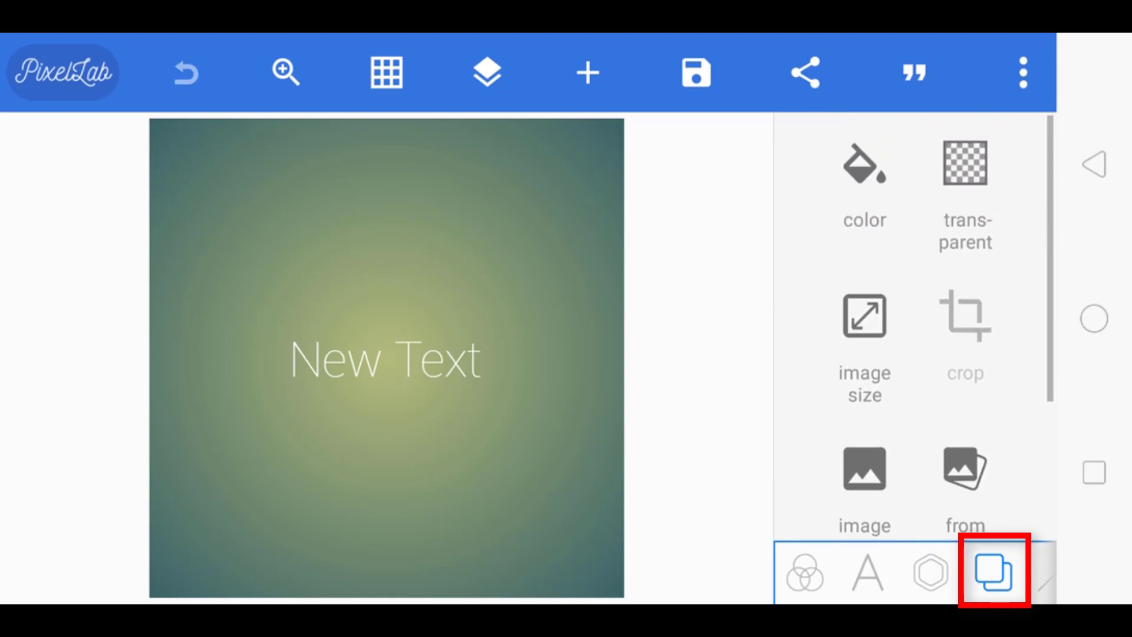
scroll(914, 324, "down", 3)
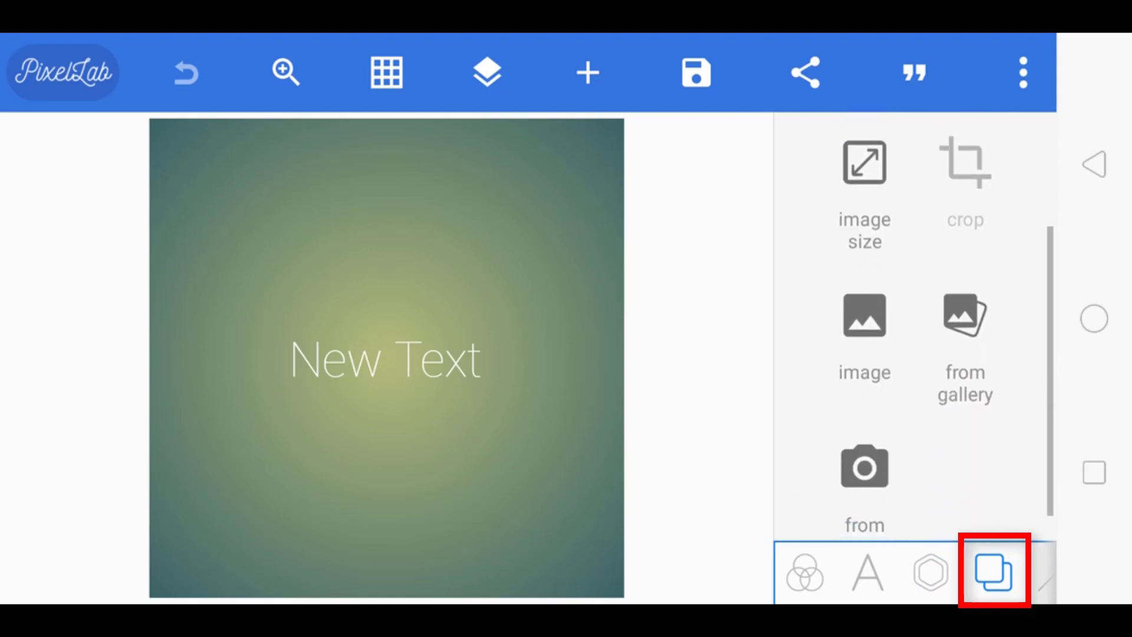
scroll(915, 324, "down", 1)
scroll(914, 324, "up", 3)
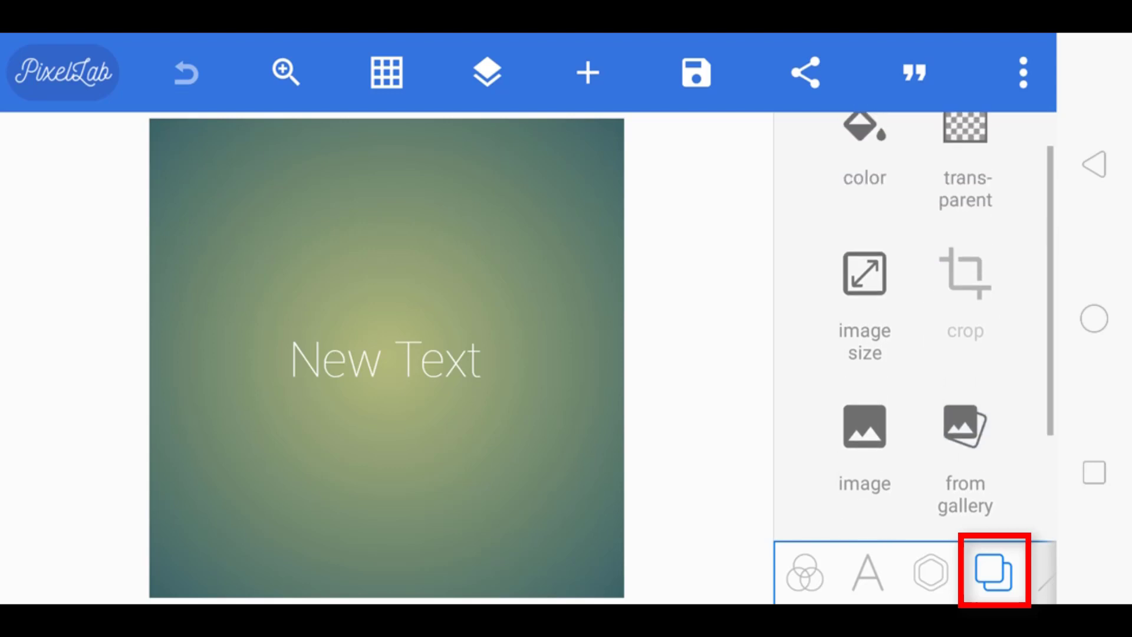
scroll(914, 324, "up", 1)
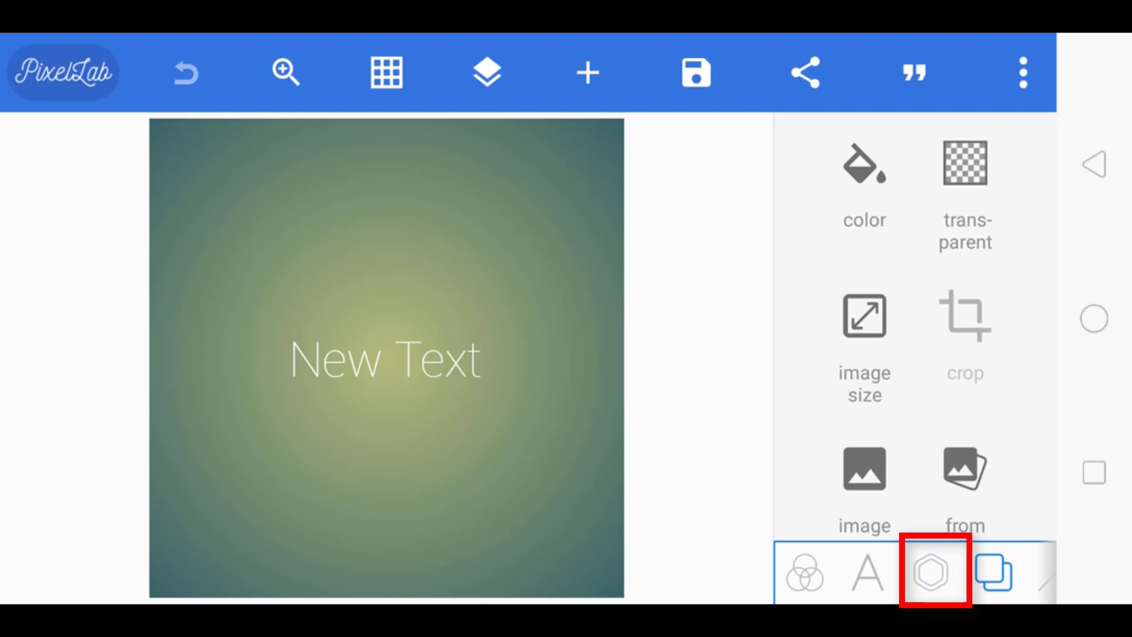
left_click(931, 572)
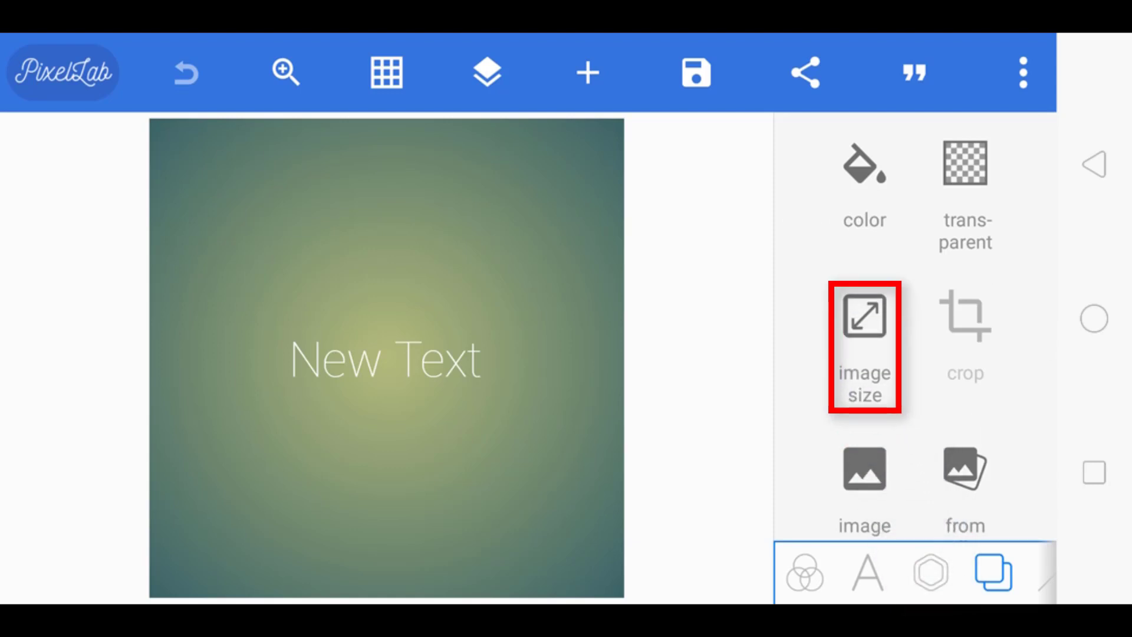
- Resize the canvas through Image Size to a 1920×1080 16:9 landscape
left_click(865, 330)
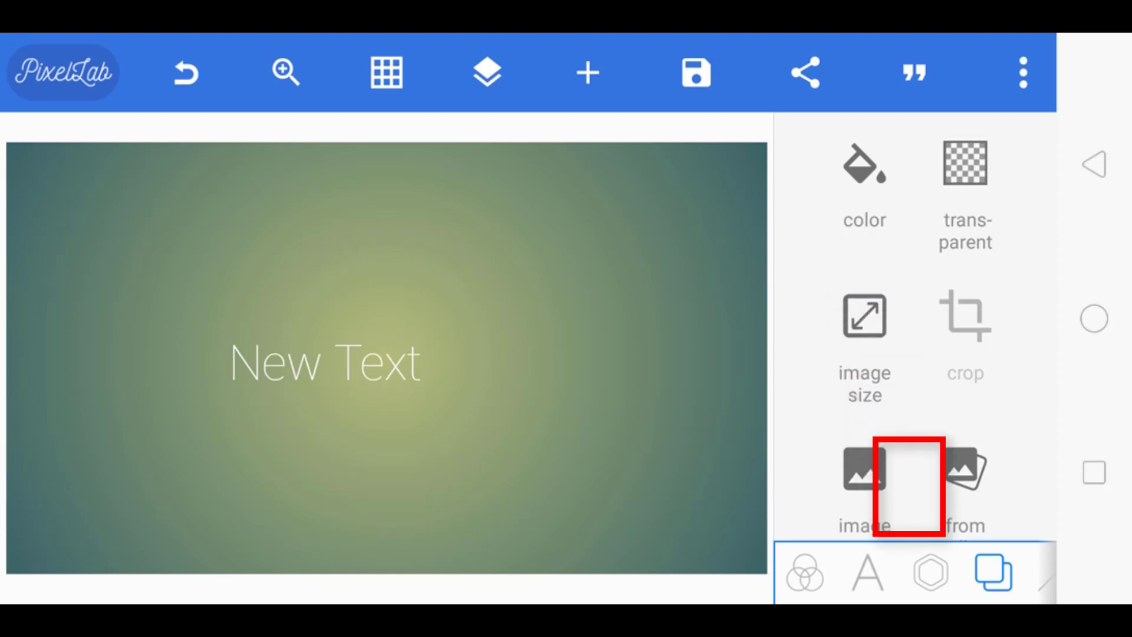
- Add a black rectangle band across the canvas top and duplicate it to the bottom edge
left_click(931, 572)
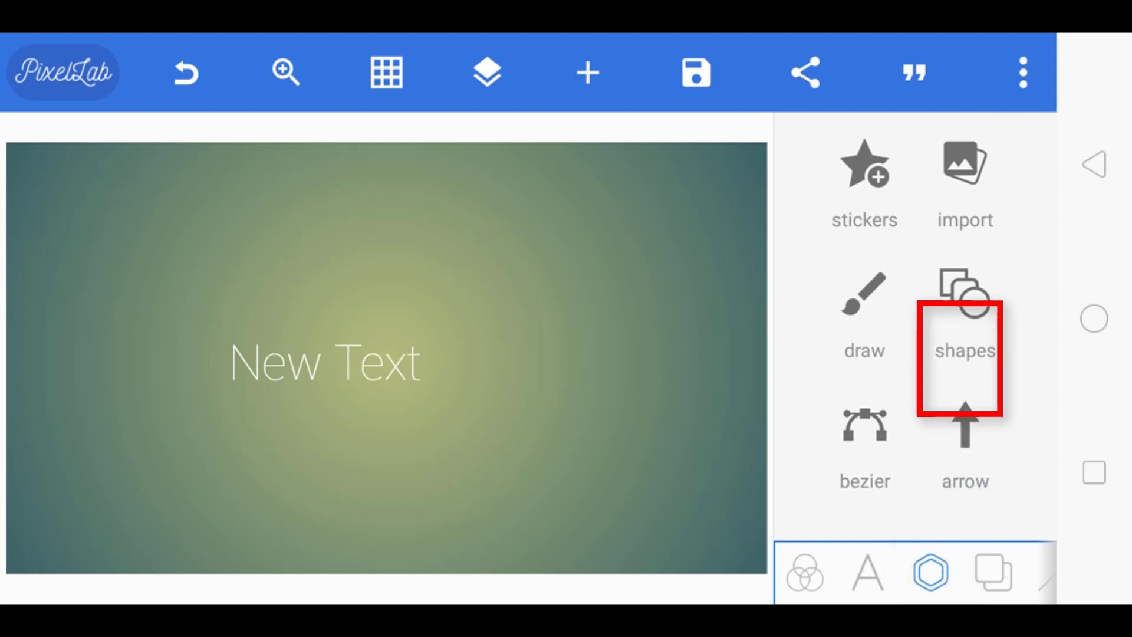
left_click(965, 304)
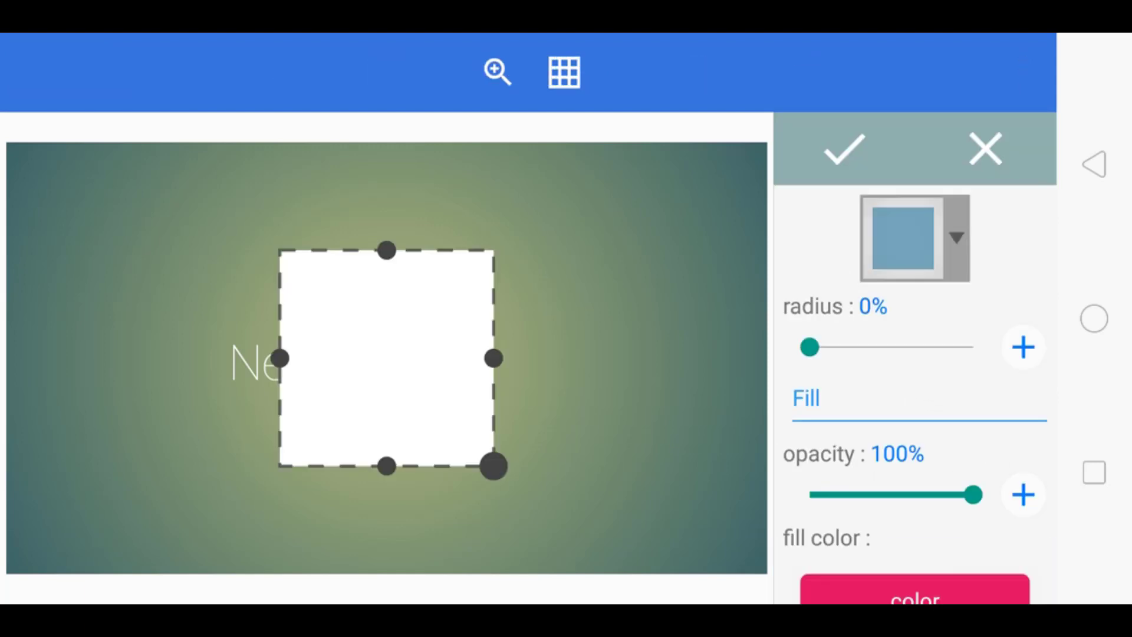
mouse_move(387, 358)
left_mouse_down()
mouse_move(141, 247)
mouse_move(95, 247)
mouse_move(112, 249)
left_mouse_up()
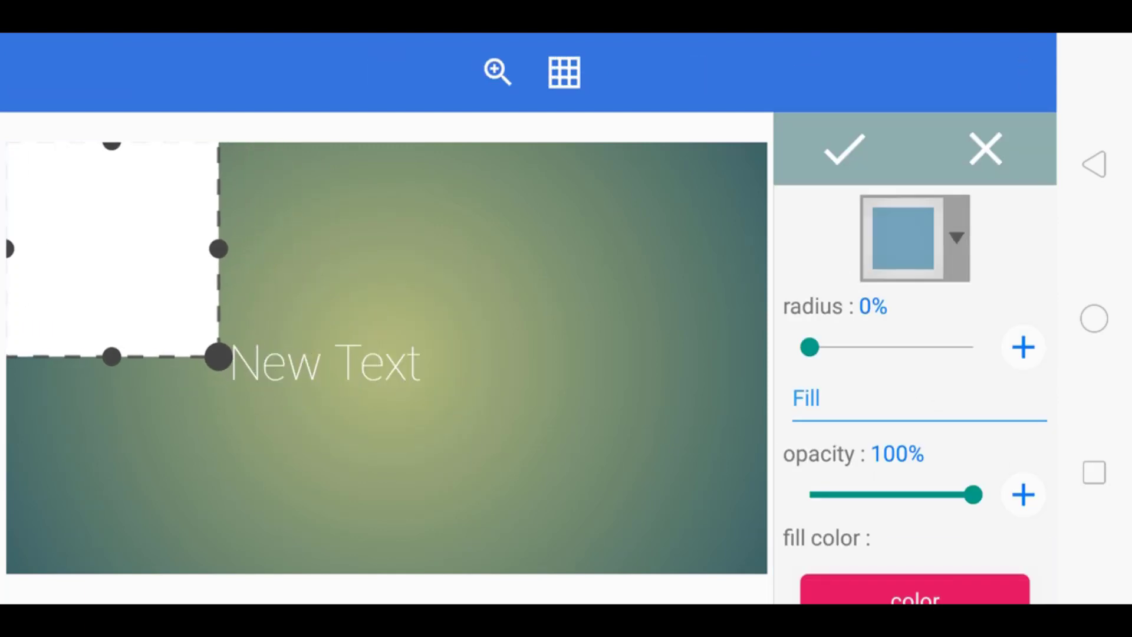
mouse_move(218, 356)
left_mouse_down()
mouse_move(167, 286)
mouse_move(766, 286)
left_mouse_up()
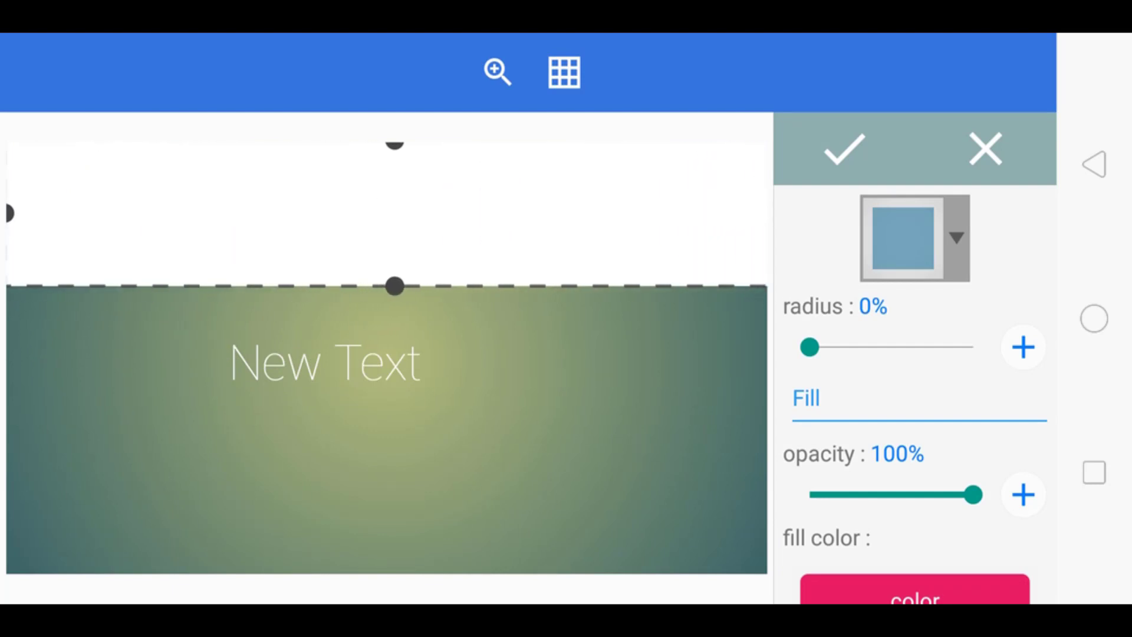
left_click_drag(395, 286, 395, 230)
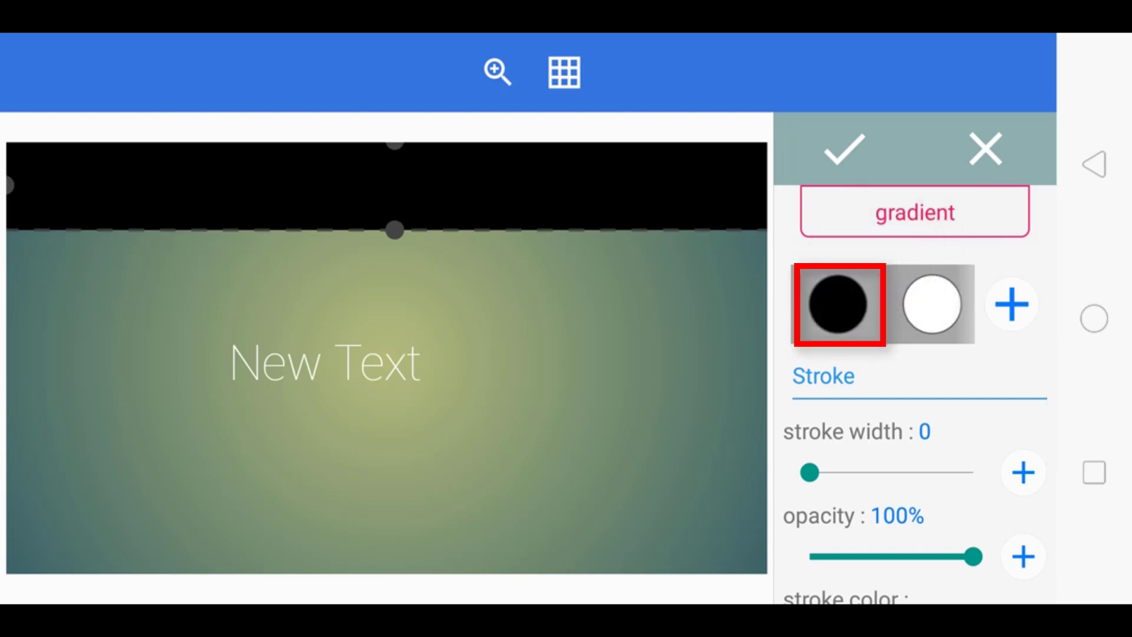
left_click_drag(395, 230, 394, 257)
left_click(845, 150)
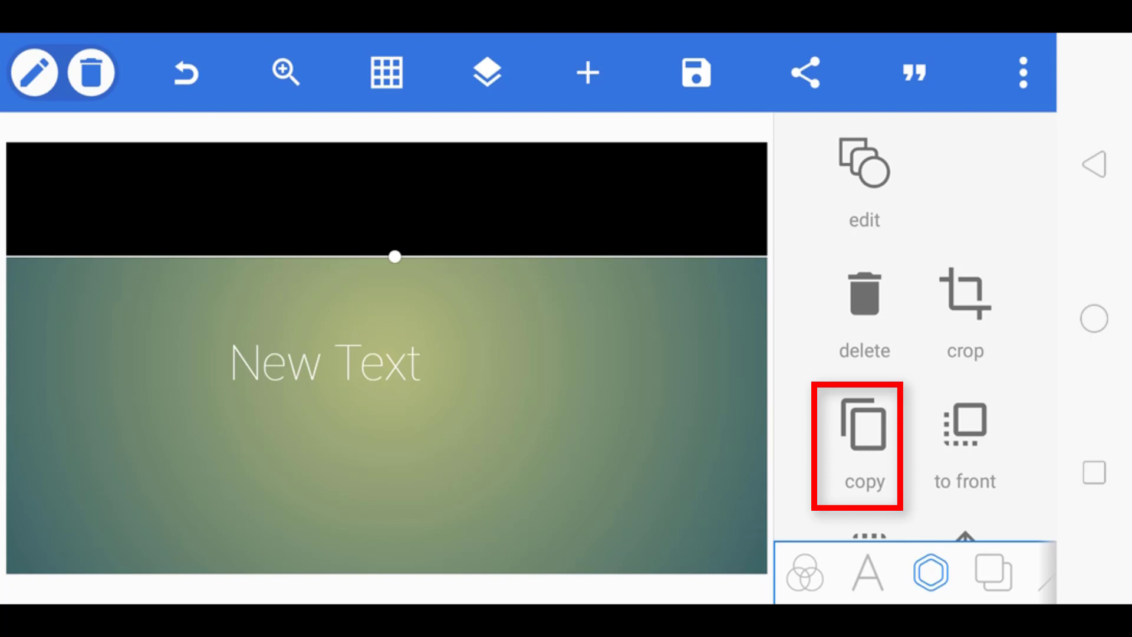
left_click(863, 437)
left_click_drag(386, 406, 392, 518)
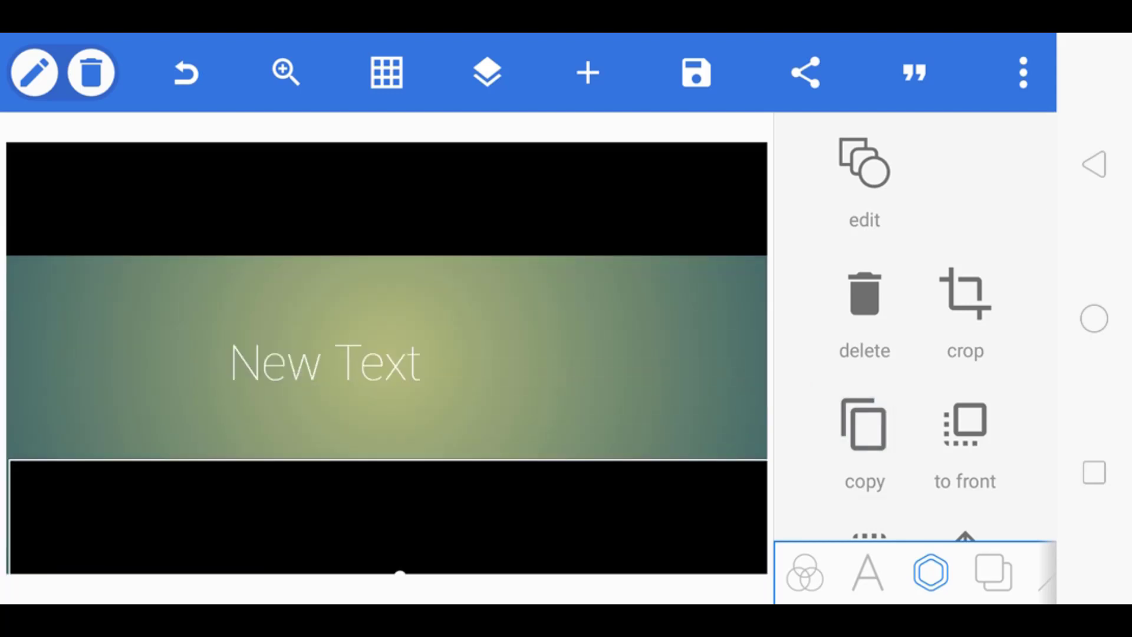
- Move the New Text object up to the top band and bring it in front of the bands
left_click(868, 572)
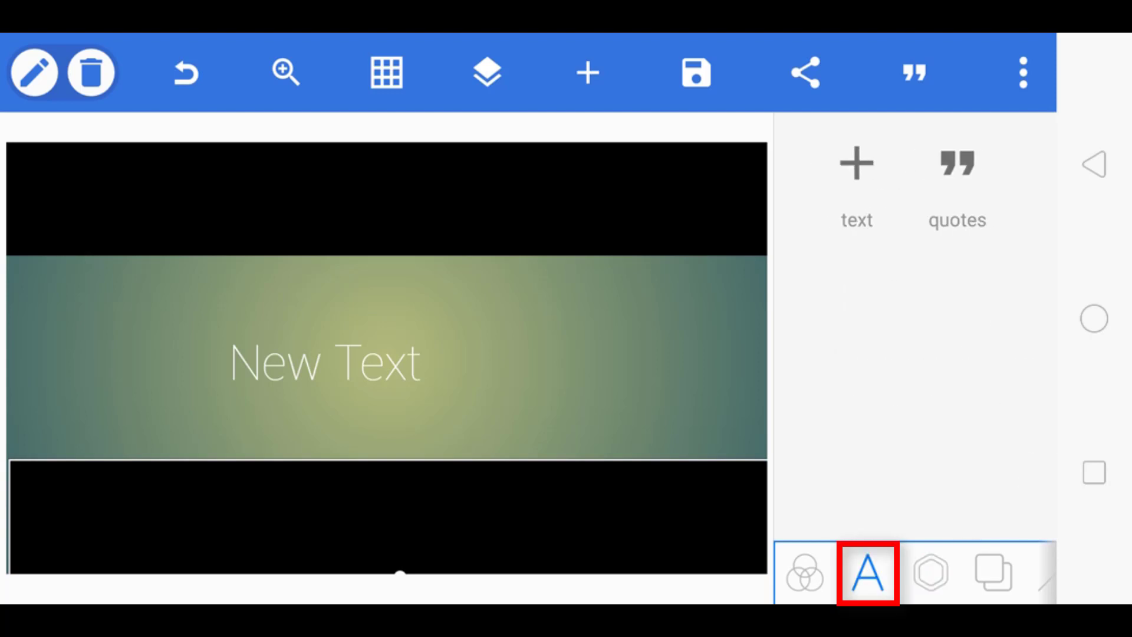
left_click(326, 362)
mouse_move(325, 363)
left_mouse_down()
mouse_move(398, 220)
mouse_move(366, 334)
mouse_move(389, 316)
mouse_move(359, 295)
mouse_move(417, 286)
mouse_move(368, 297)
mouse_move(403, 308)
mouse_move(498, 239)
mouse_move(432, 223)
mouse_move(472, 207)
left_mouse_up()
left_click(965, 424)
- Replace the New Text placeholder with the Urdu words 'یوٹیوب کے لیءے' on the Urdu keyboard
left_click(865, 307)
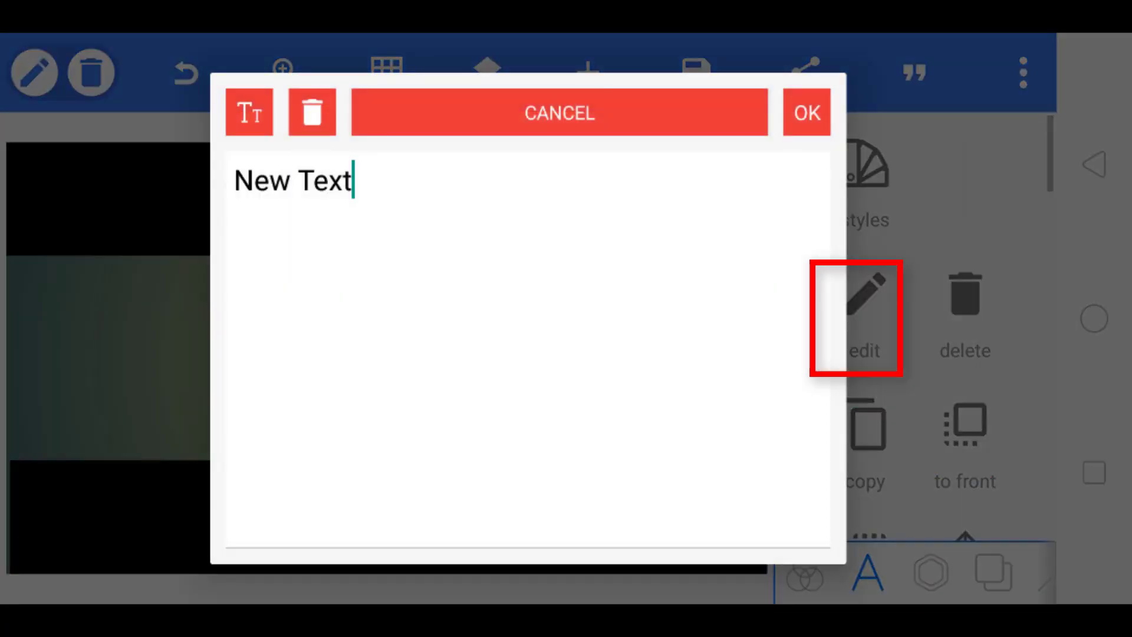
left_click(324, 180)
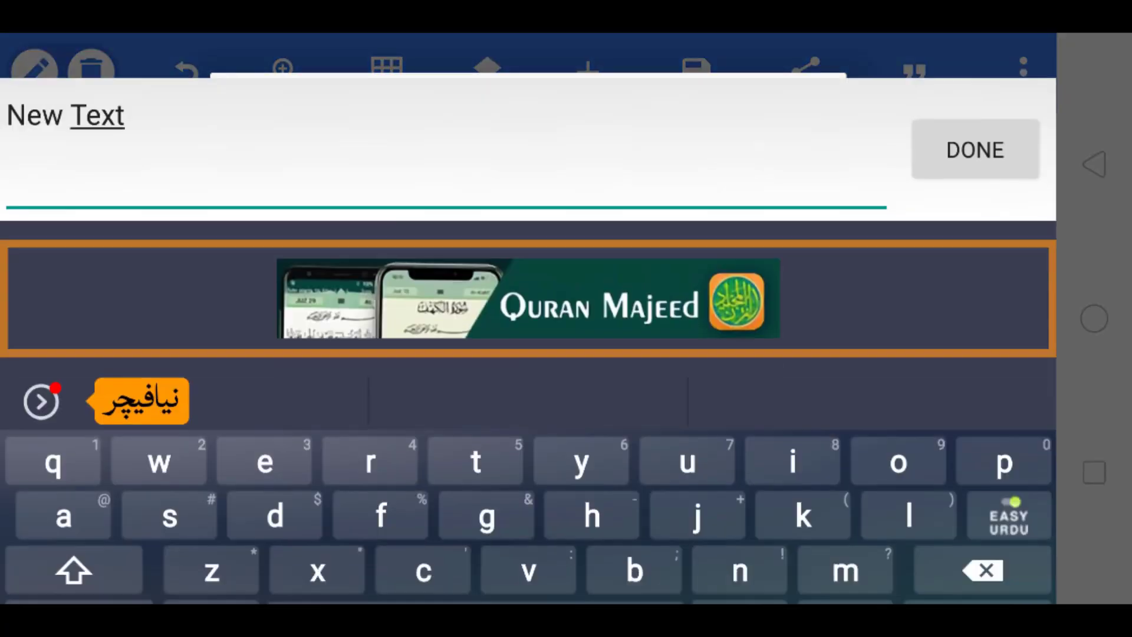
key("BackSpace")
key("BackSpace")
key("BackSpace")
key("BackSpace")
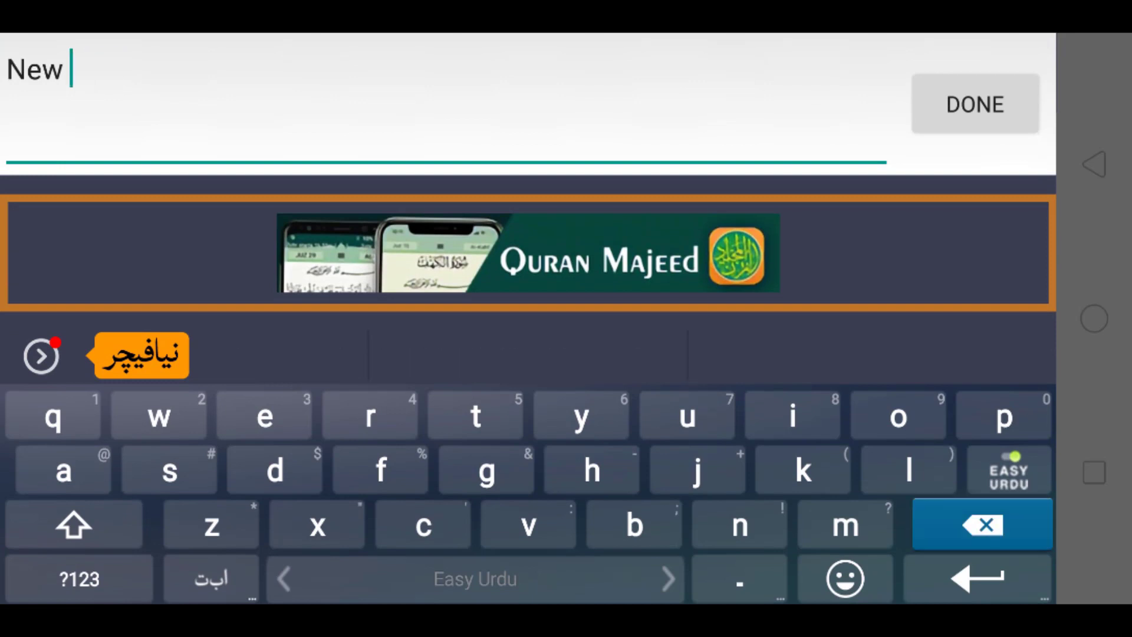
key("BackSpace")
key("BackSpace")
key("BackSpace")
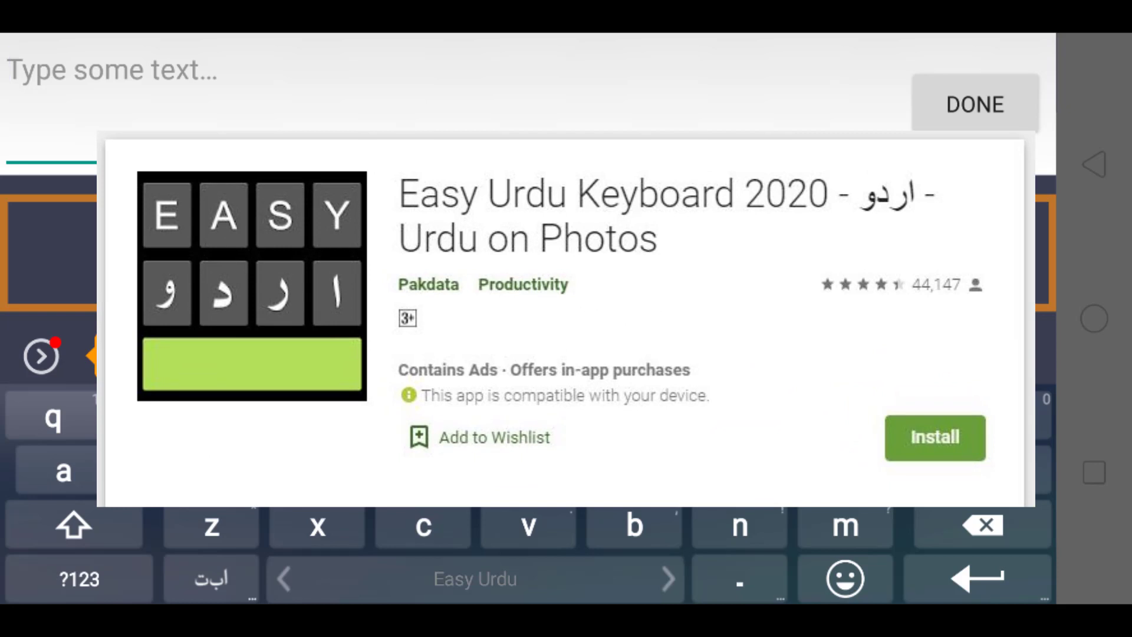
left_click(212, 579)
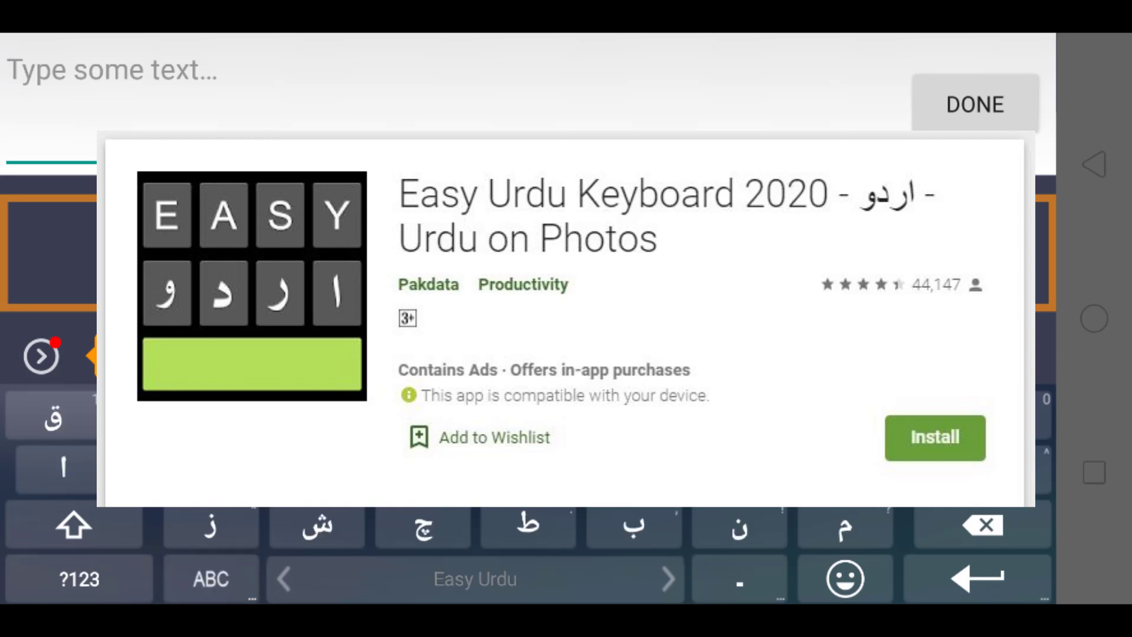
type("یو")
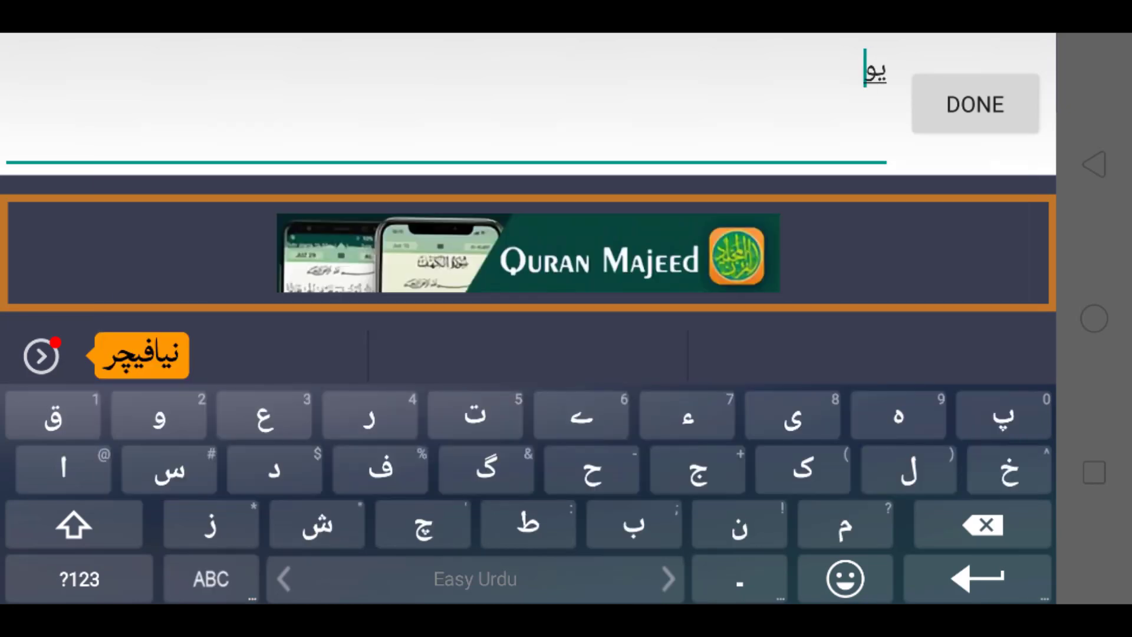
type("ٹیوب کے لیءے")
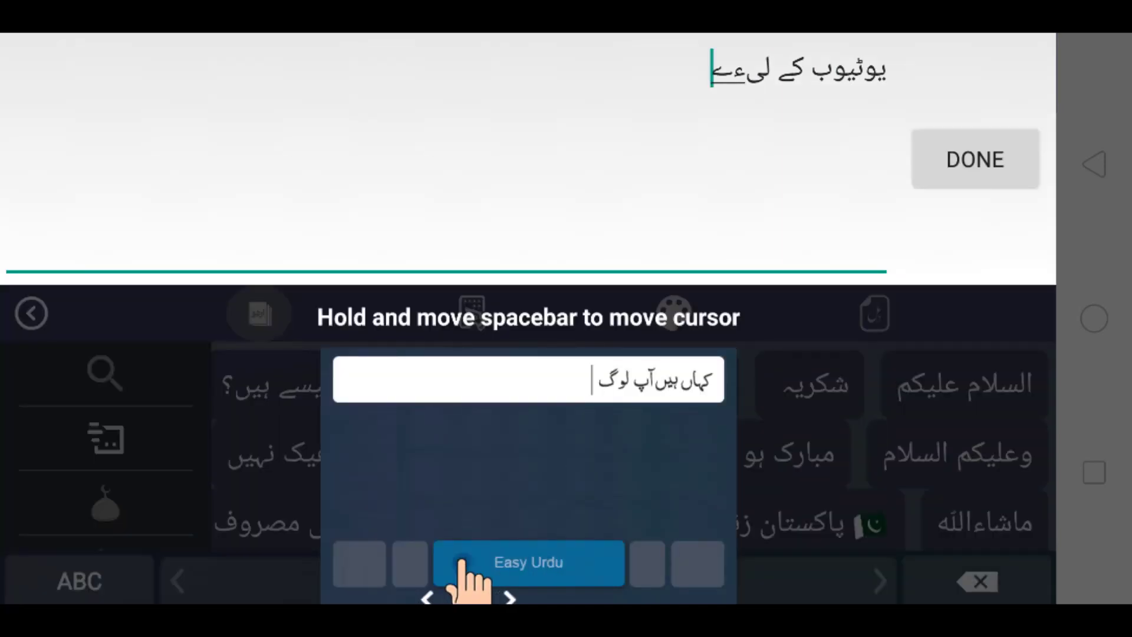
- Correct and complete the title to 'یوٹیوب کے لئے پروفیشنل Thumbnail کیسے بناتے ہیں'
left_click(975, 104)
left_click(325, 180)
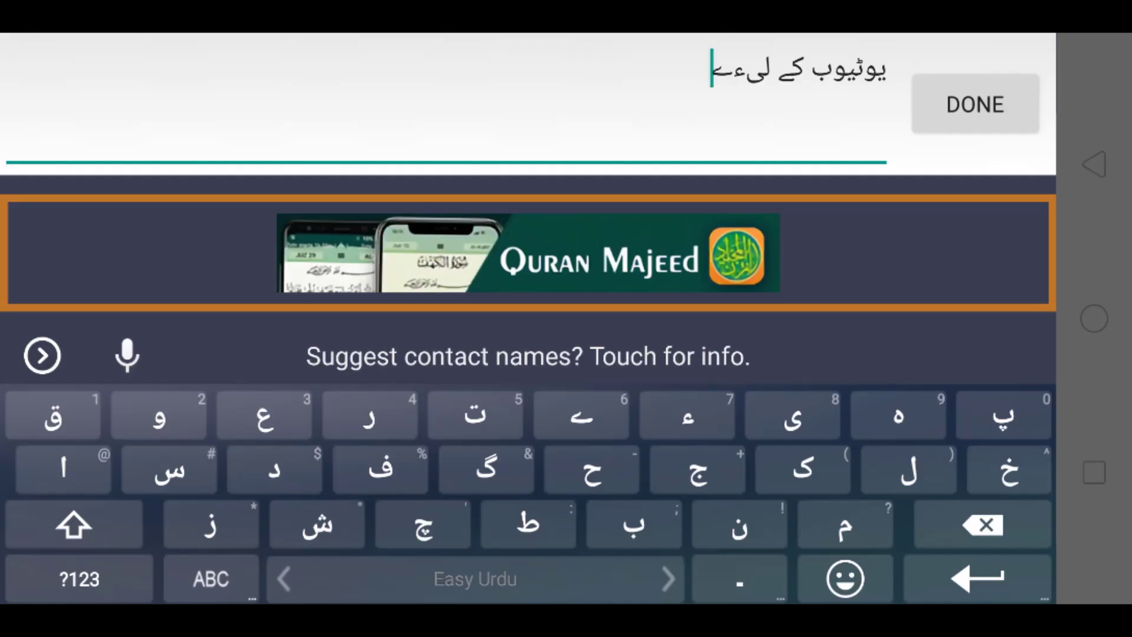
key("BackSpace")
key("BackSpace")
key("BackSpace")
left_click(74, 524)
type("ئے")
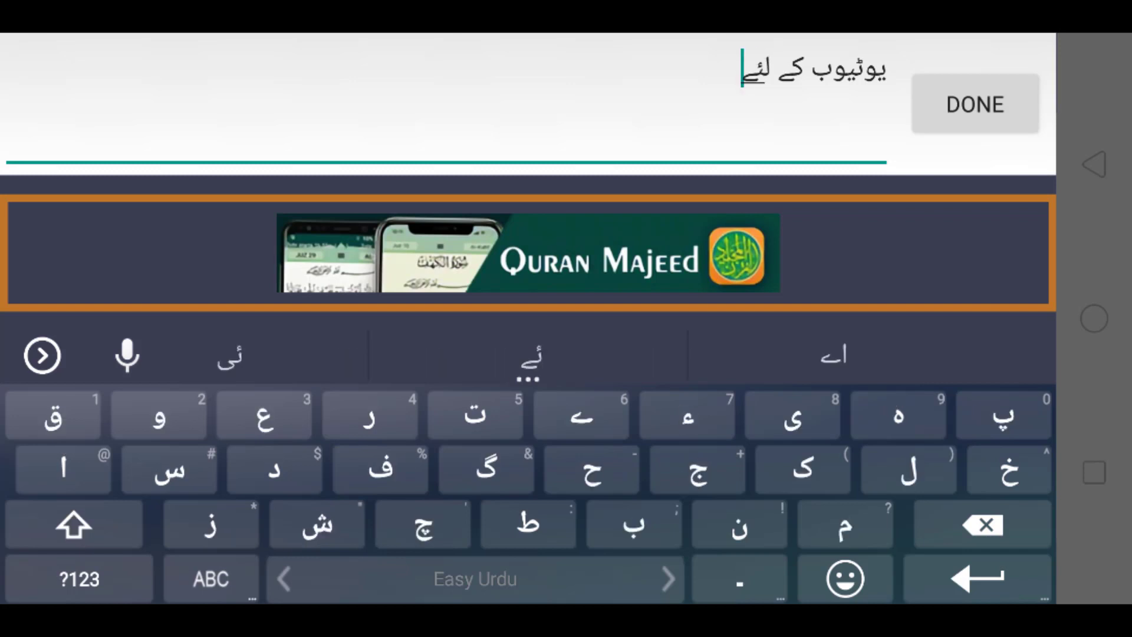
type("پروفیش")
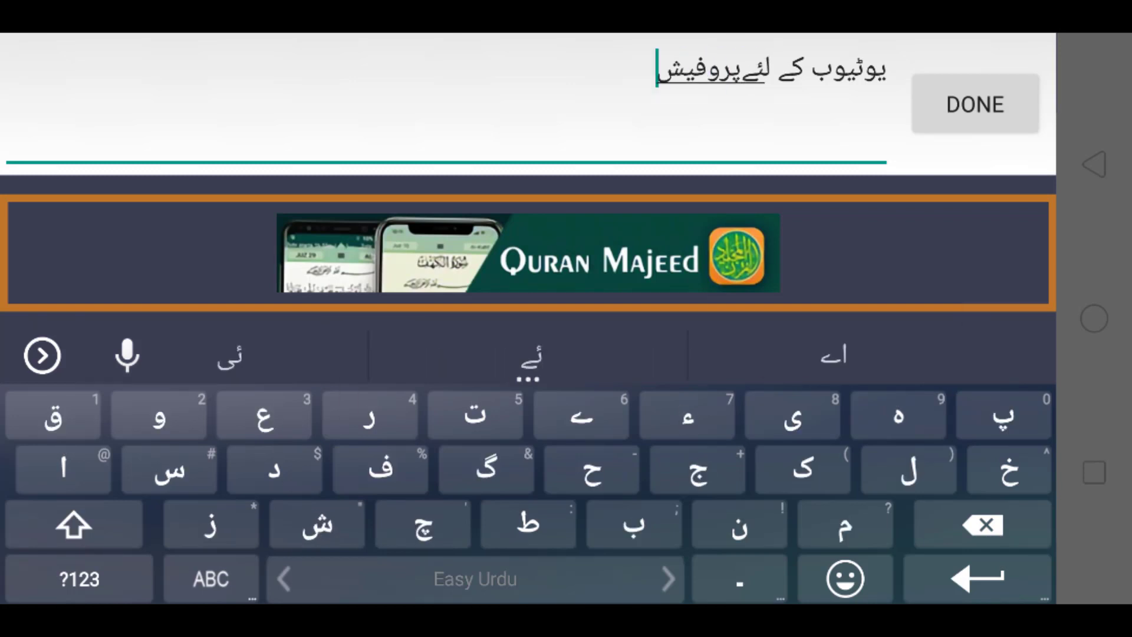
type("نل Thunb")
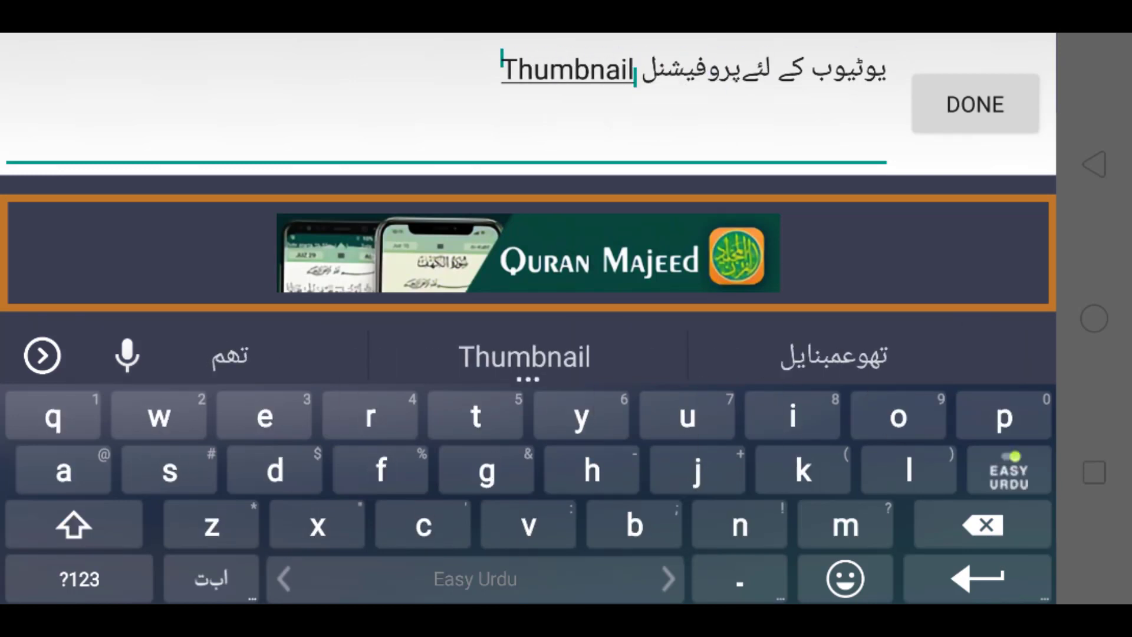
left_click(211, 579)
type("کیسے بناء")
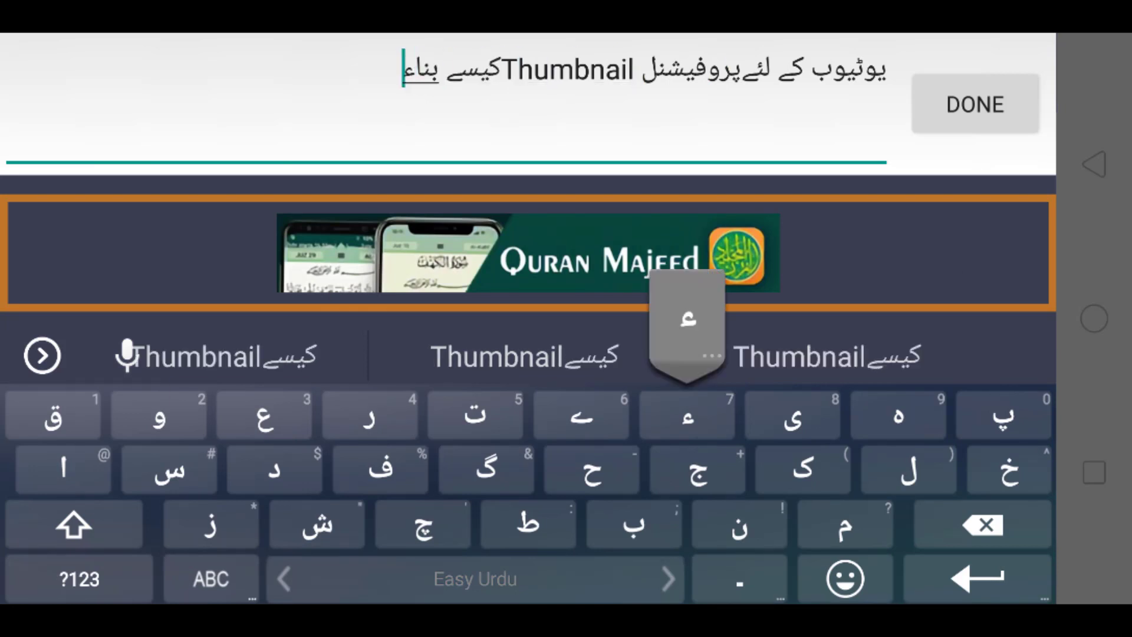
key("BackSpace")
type("ئ")
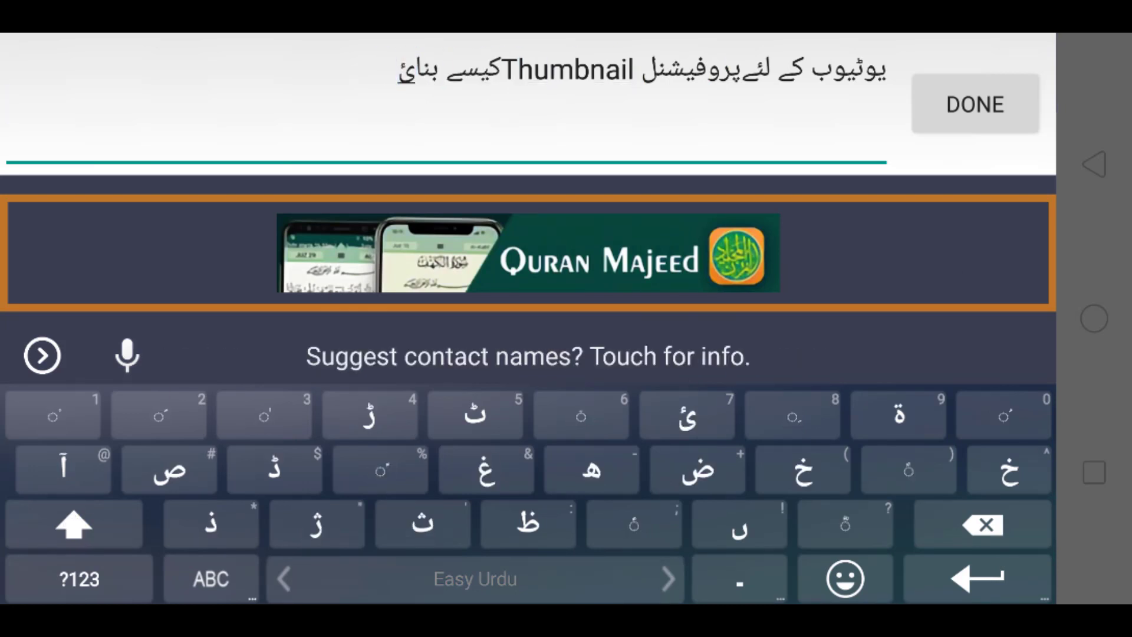
type("یں")
key("BackSpace")
key("BackSpace")
key("BackSpace")
type("تے ہیں")
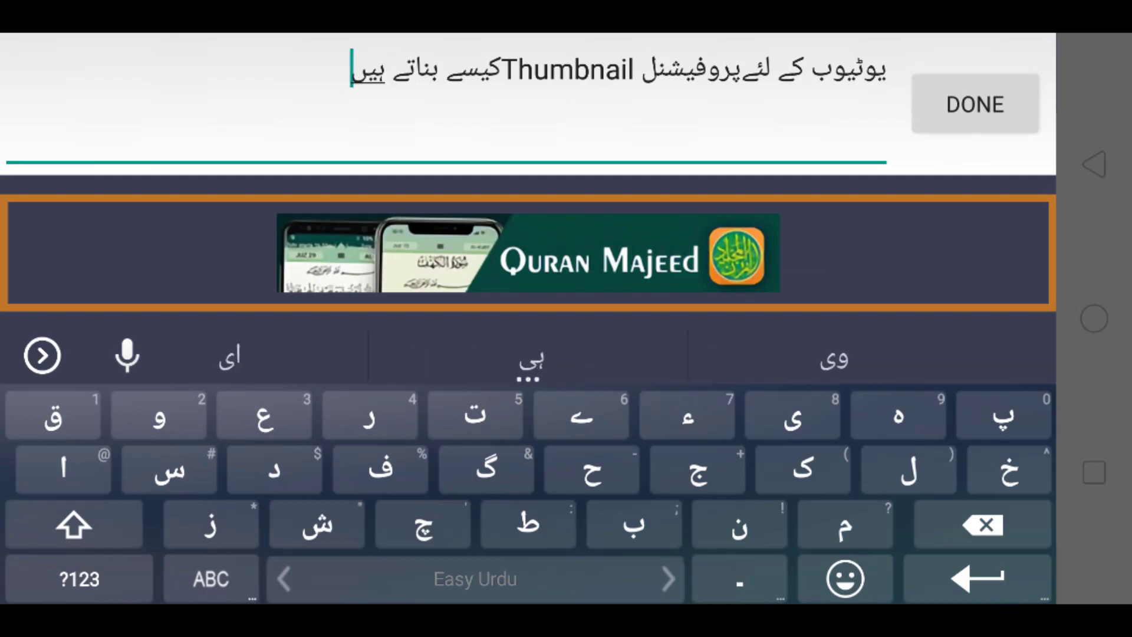
left_click(976, 103)
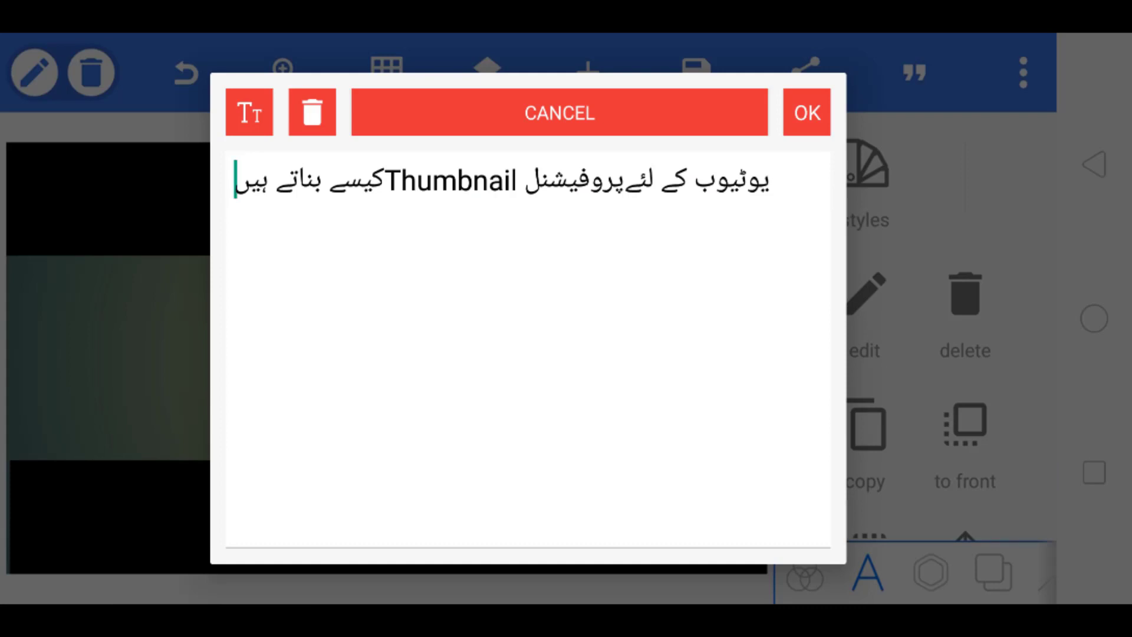
- Confirm the Urdu title, place it over the top band, and align the band's right edge
left_click(806, 112)
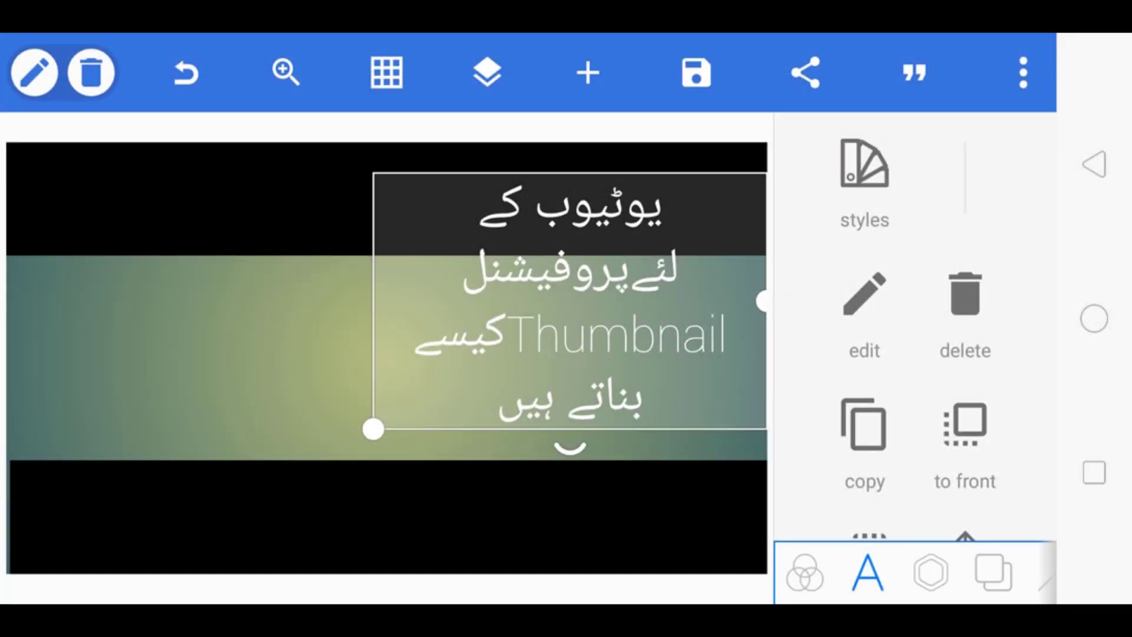
left_click_drag(373, 429, 594, 284)
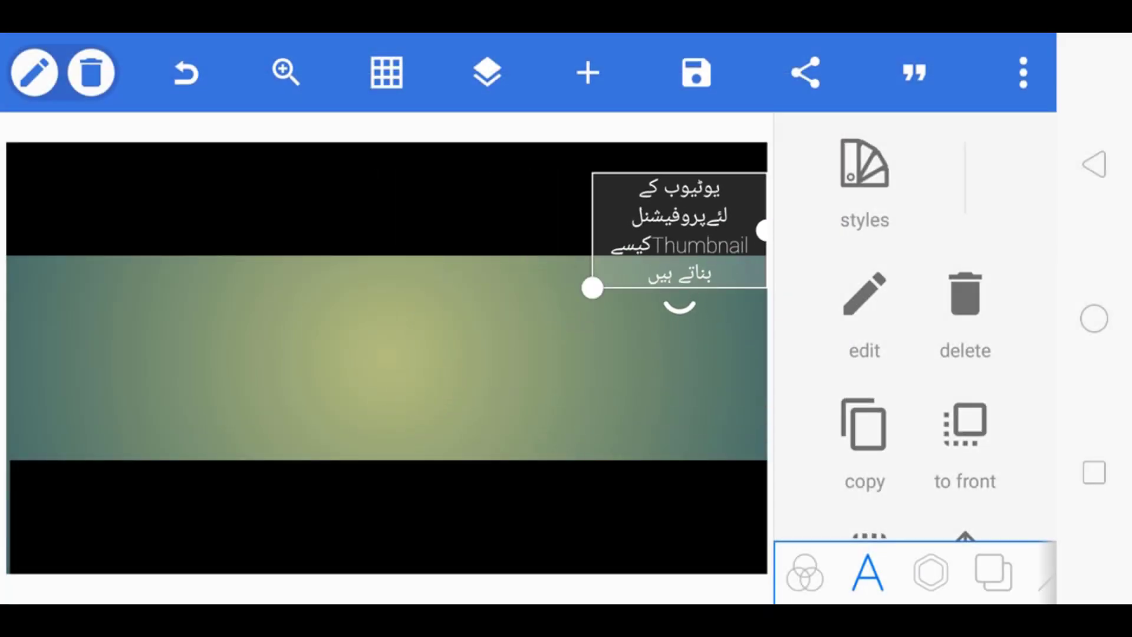
left_click_drag(679, 230, 474, 221)
left_click_drag(547, 220, 766, 177)
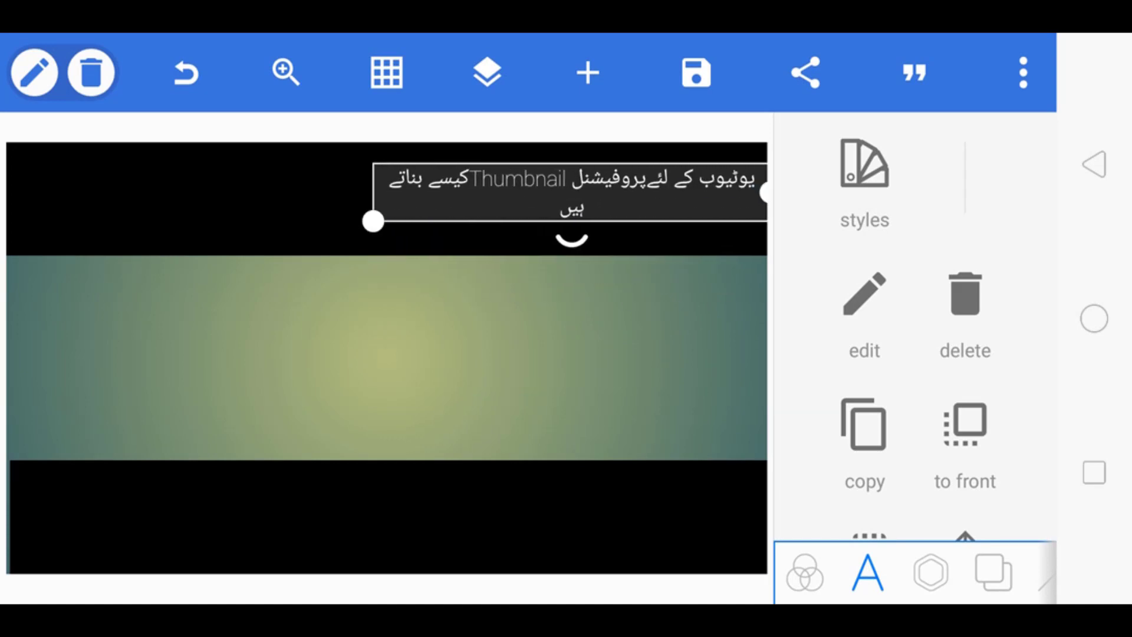
left_click(395, 257)
mouse_move(767, 256)
left_mouse_down()
mouse_move(579, 265)
mouse_move(700, 250)
mouse_move(764, 256)
left_mouse_up()
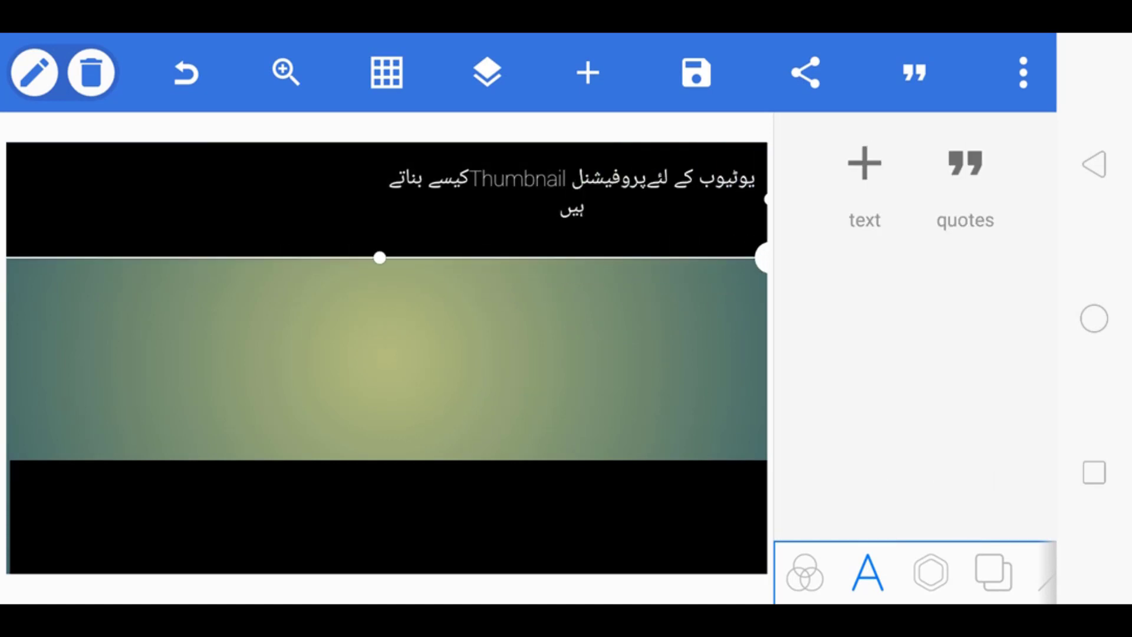
- Stretch the Urdu title onto one line spanning the canvas width within the top band
left_click(572, 189)
mouse_move(373, 220)
left_mouse_down()
mouse_move(217, 240)
mouse_move(222, 203)
left_mouse_up()
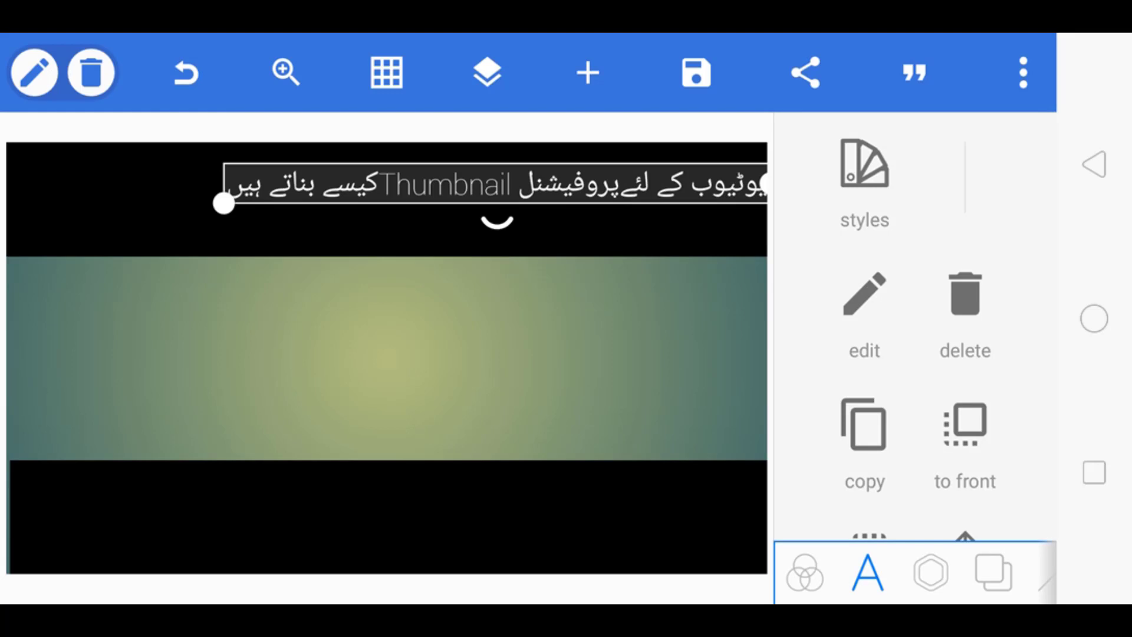
mouse_move(590, 188)
left_mouse_down()
mouse_move(407, 206)
mouse_move(597, 169)
left_mouse_up()
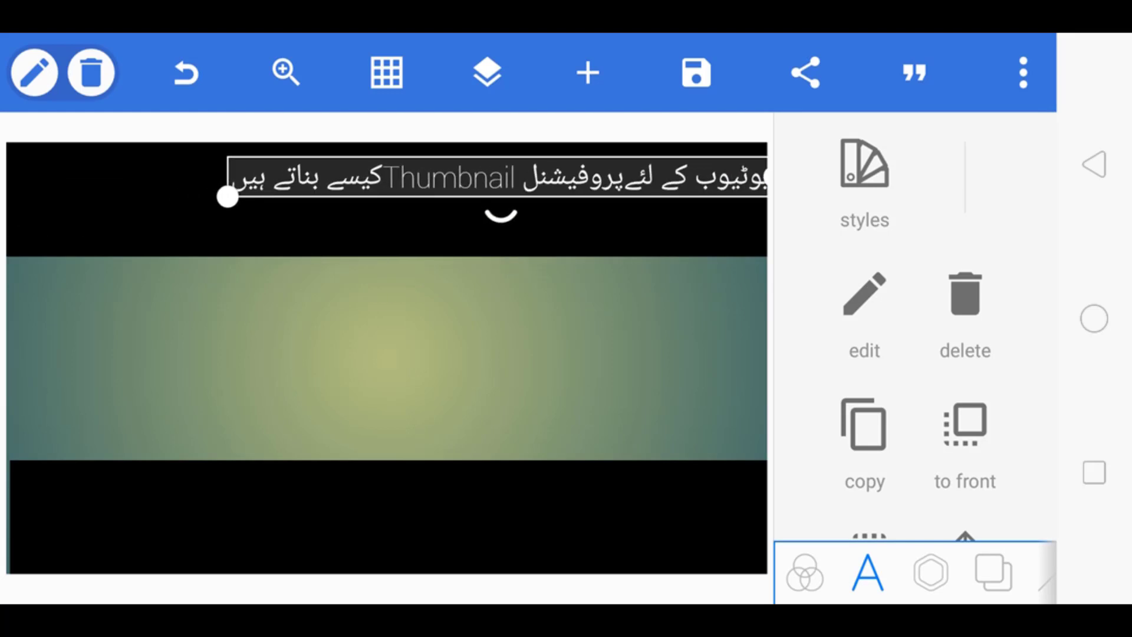
left_click_drag(228, 195, 19, 209)
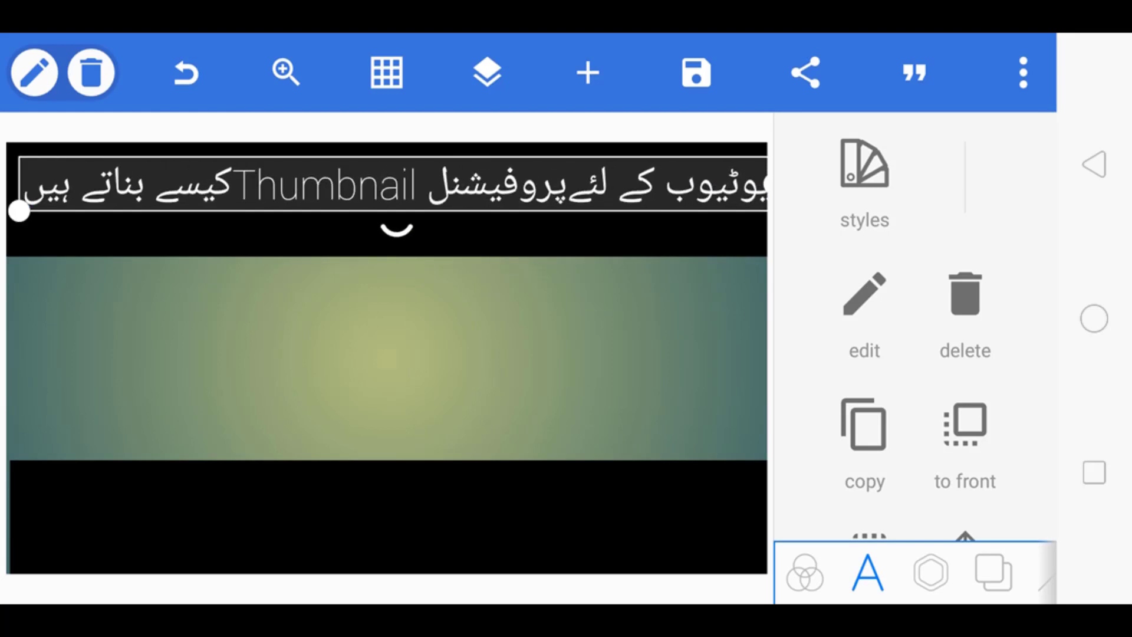
left_click_drag(395, 183, 386, 190)
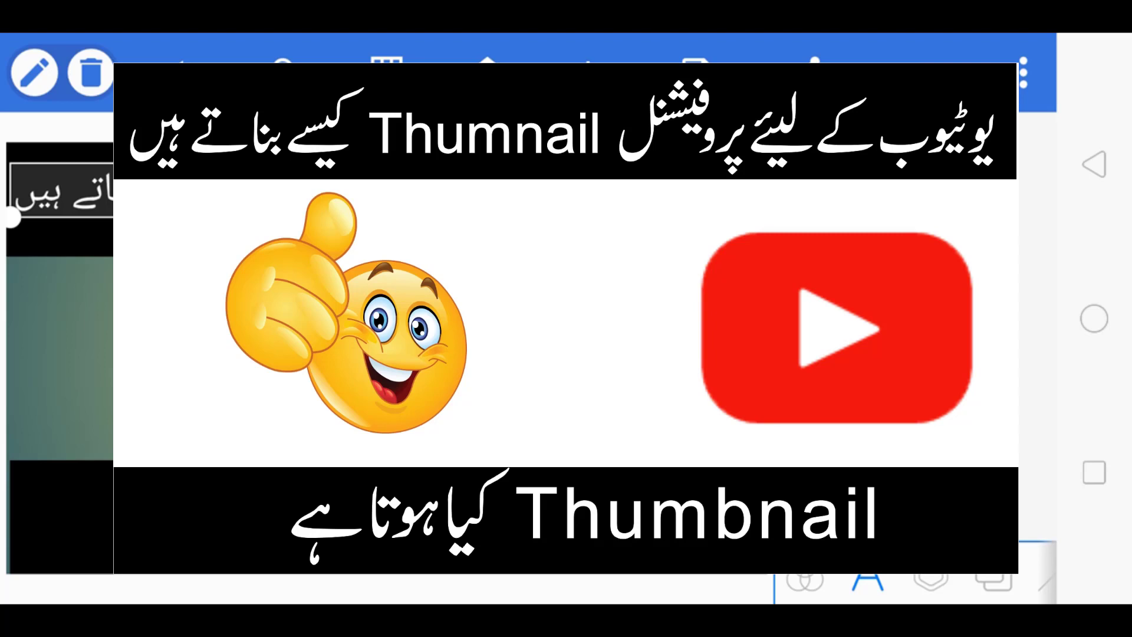
- Scroll the text tools panel to reach the font option
scroll(566, 318, "down", 5)
scroll(914, 325, "down", 5)
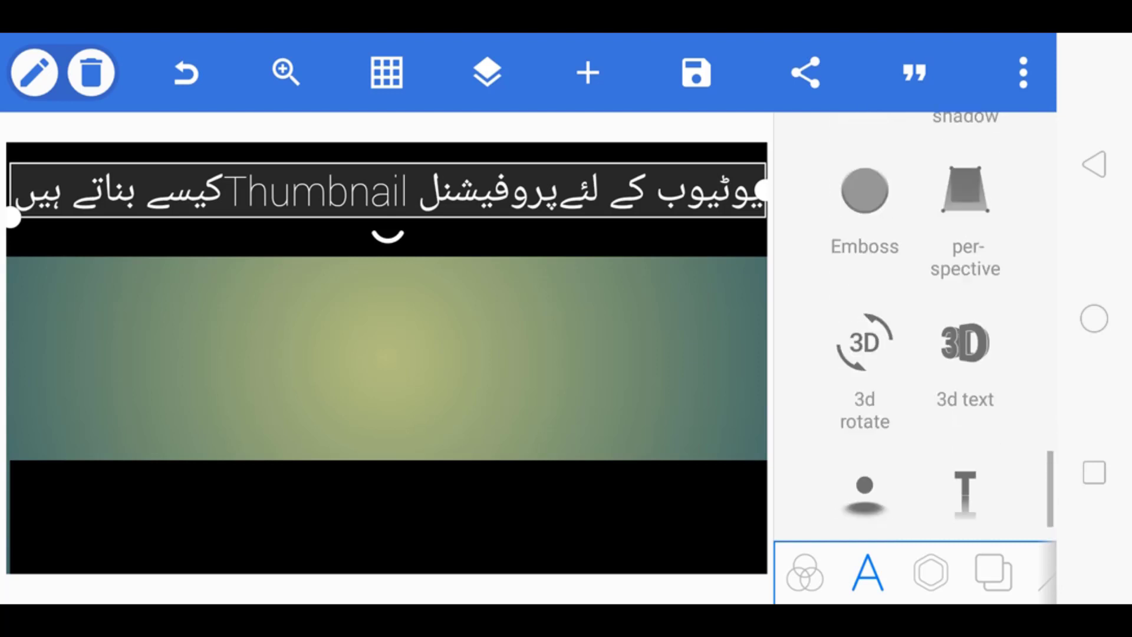
scroll(914, 325, "up", 3)
scroll(915, 324, "up", 3)
scroll(914, 324, "up", 3)
scroll(915, 324, "up", 3)
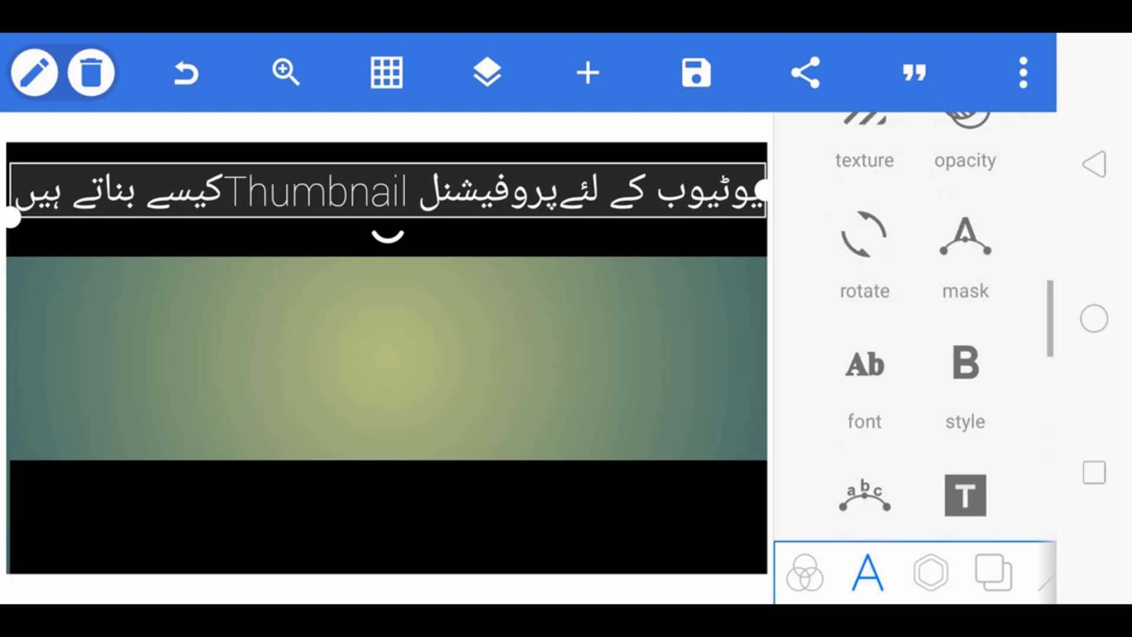
- Set the title font to Jameel Noori Nastaleeq from My Fonts and enlarge it across the top bar
left_click(865, 372)
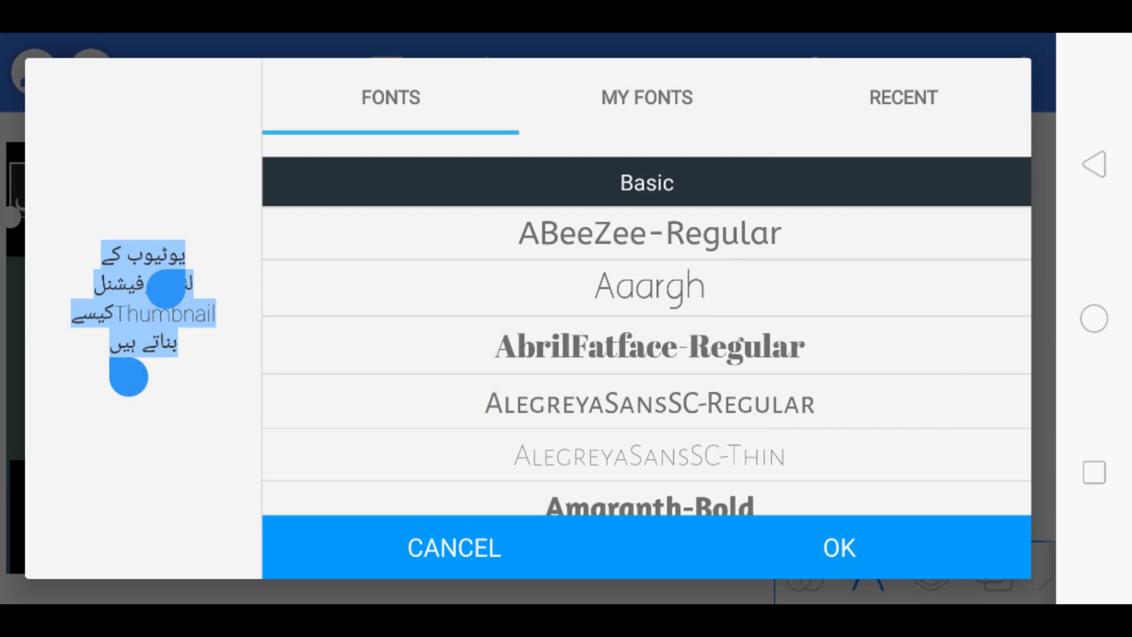
left_click(647, 98)
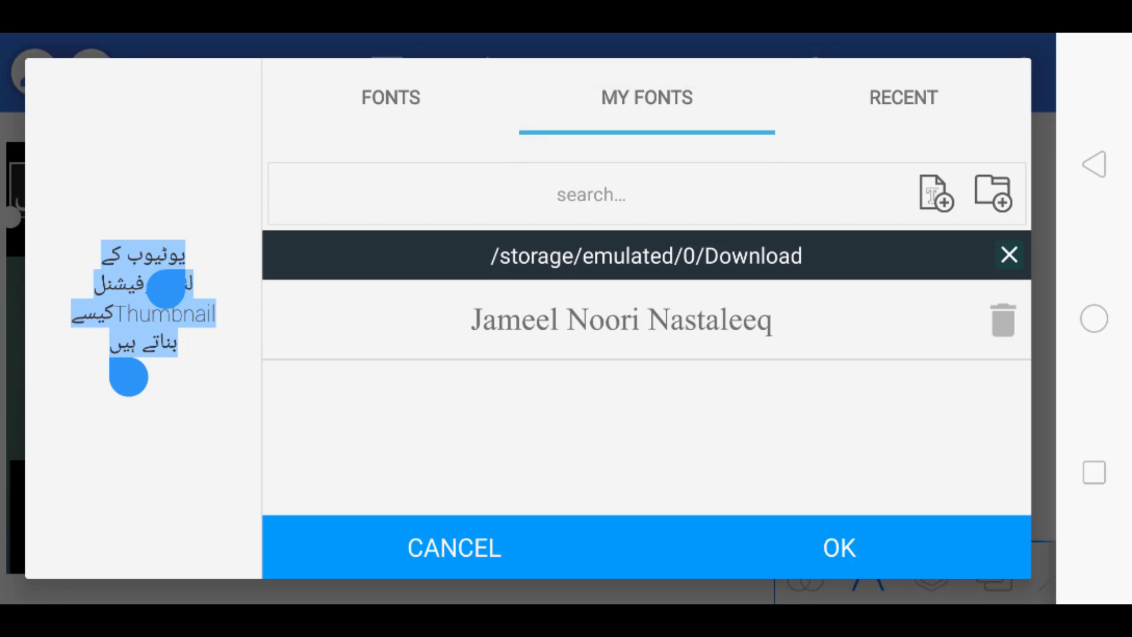
left_click(621, 319)
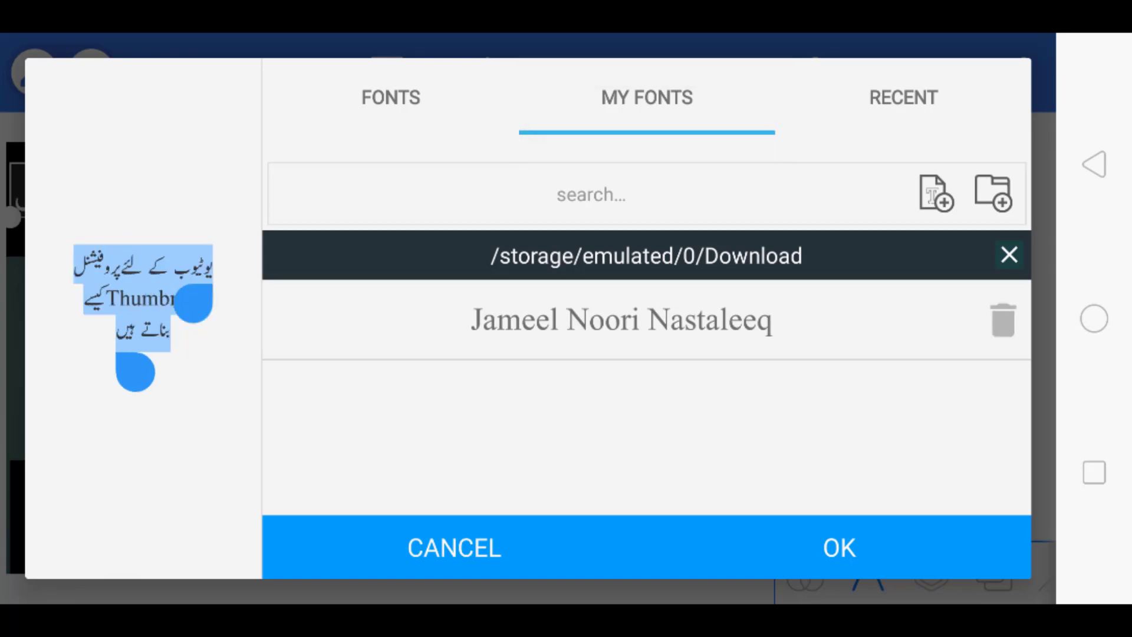
left_click(839, 547)
mouse_move(306, 205)
left_mouse_down()
mouse_move(472, 195)
mouse_move(462, 195)
left_mouse_up()
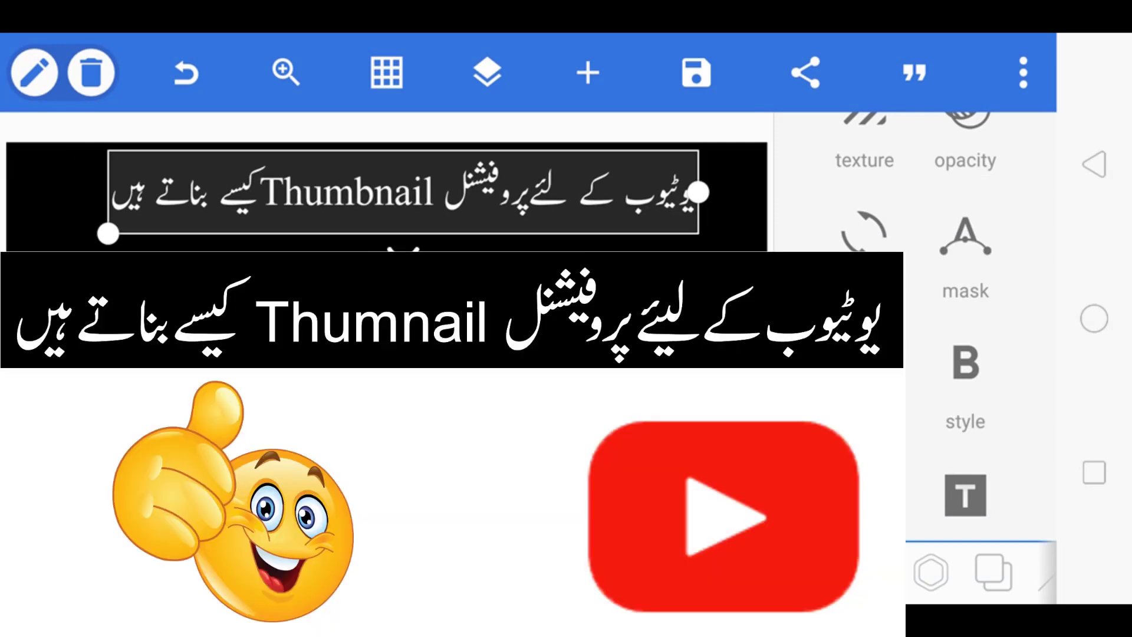
left_click_drag(170, 235, 15, 256)
- Duplicate the title and move the copy into the bottom black bar
scroll(914, 324, "up", 10)
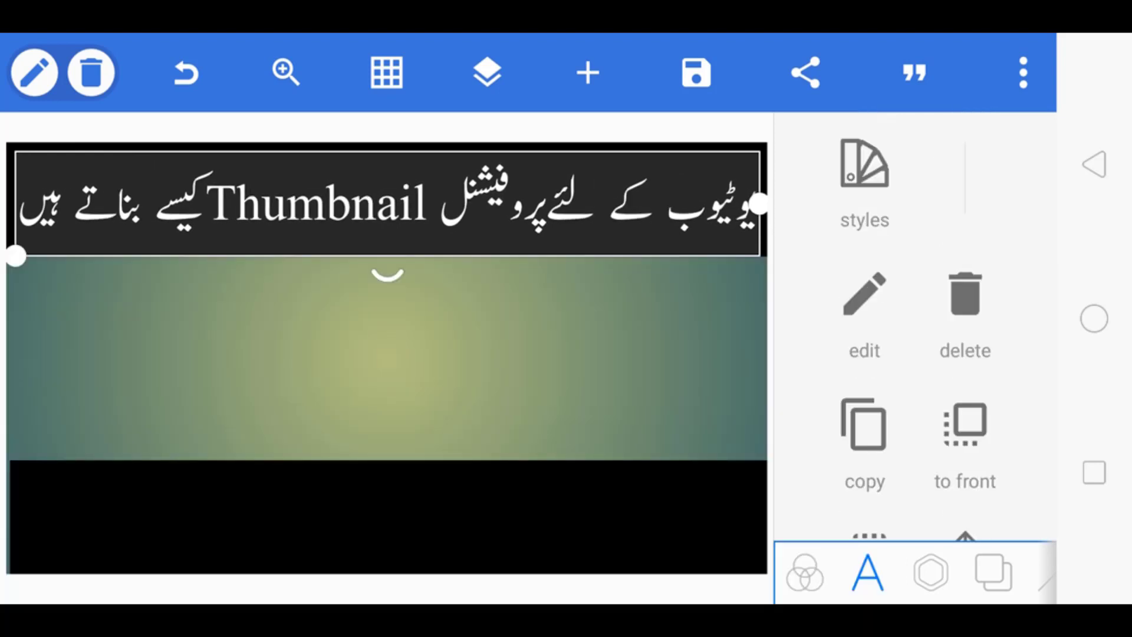
left_click(864, 436)
mouse_move(386, 201)
left_mouse_down()
mouse_move(378, 490)
mouse_move(389, 518)
left_mouse_up()
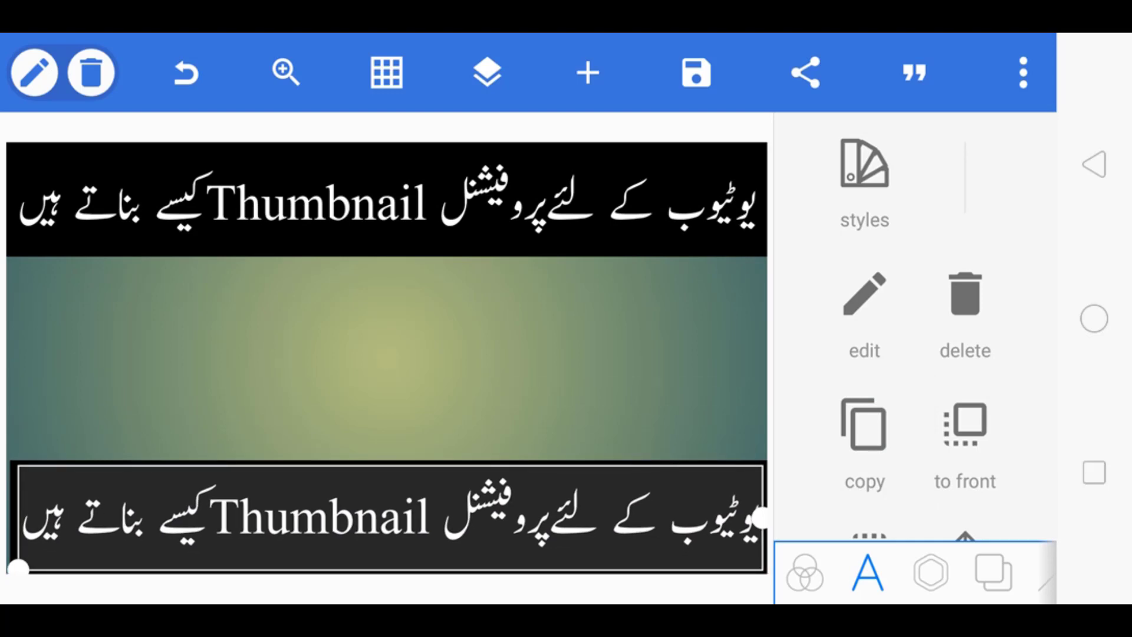
- Edit the copy to read 'اور Thumbnail کیا ہوتا ہے' and shift it right
left_click(864, 295)
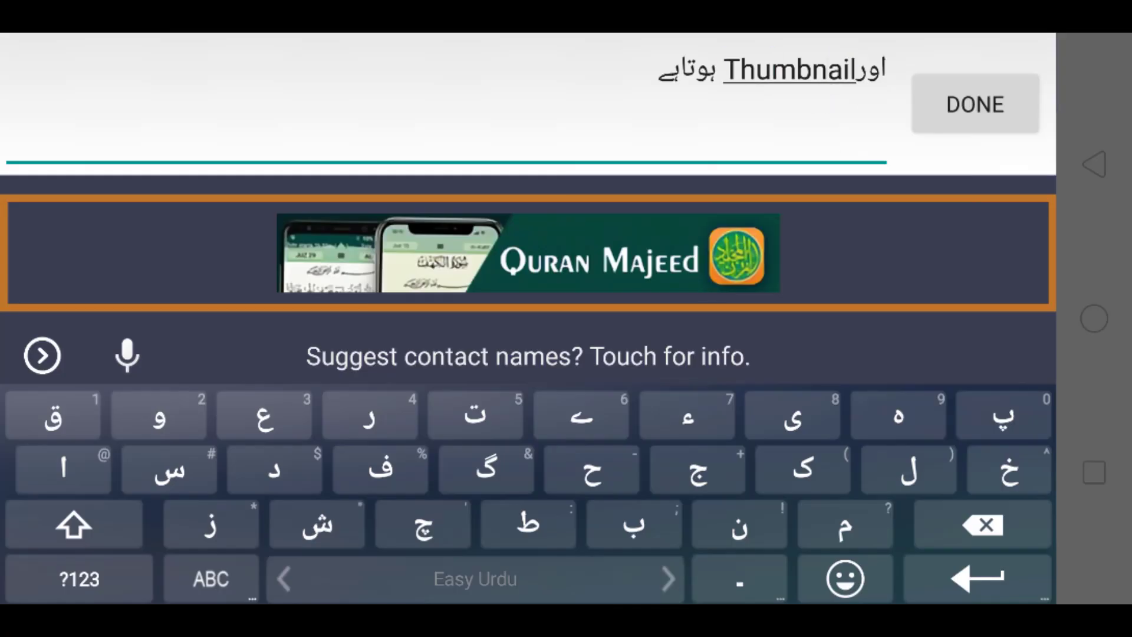
type("کیا")
left_click(975, 104)
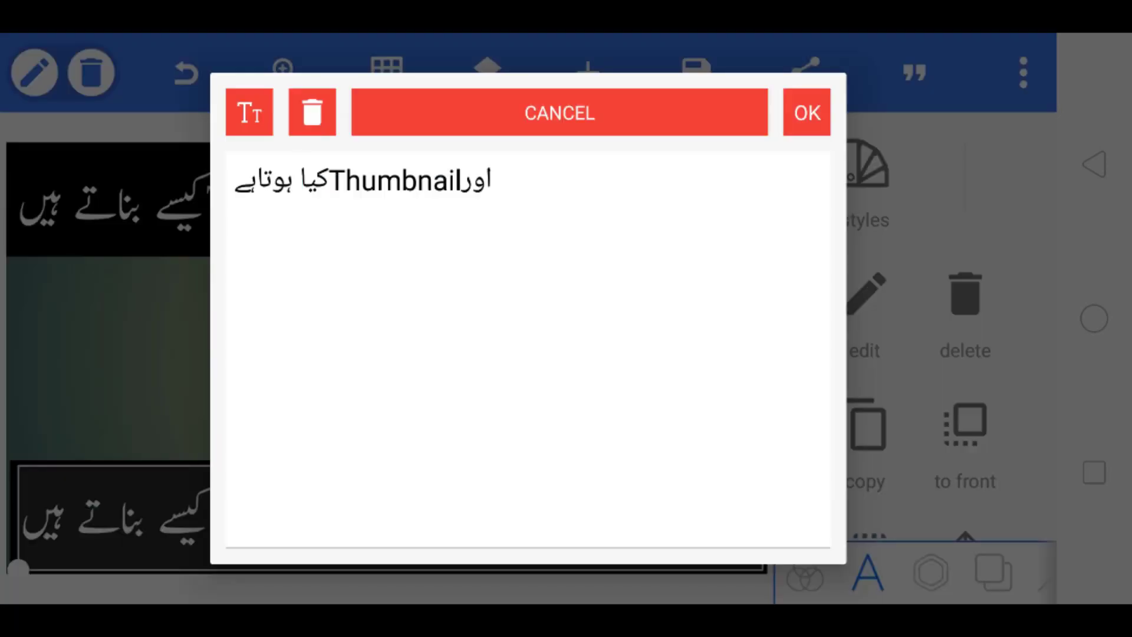
left_click(294, 180)
key("BackSpace")
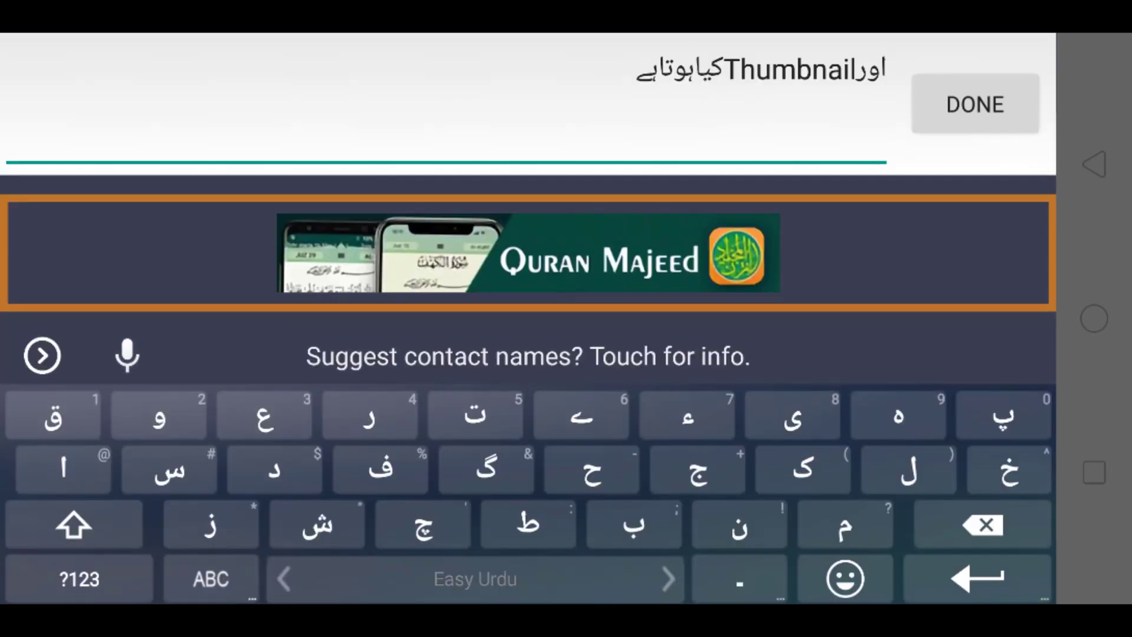
left_click(975, 104)
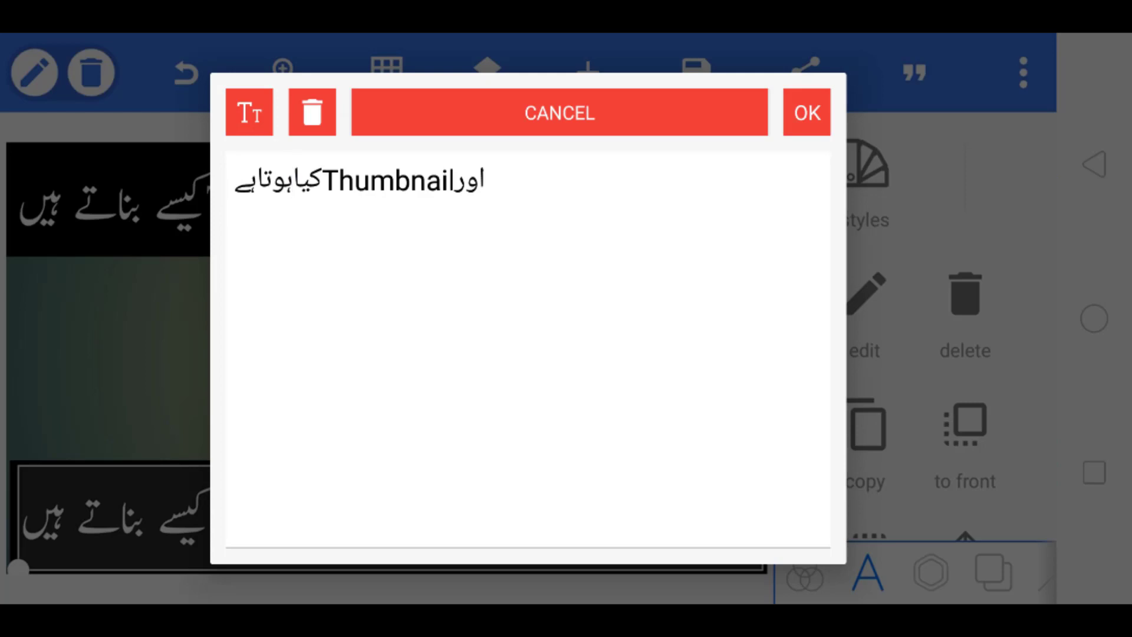
left_click(807, 112)
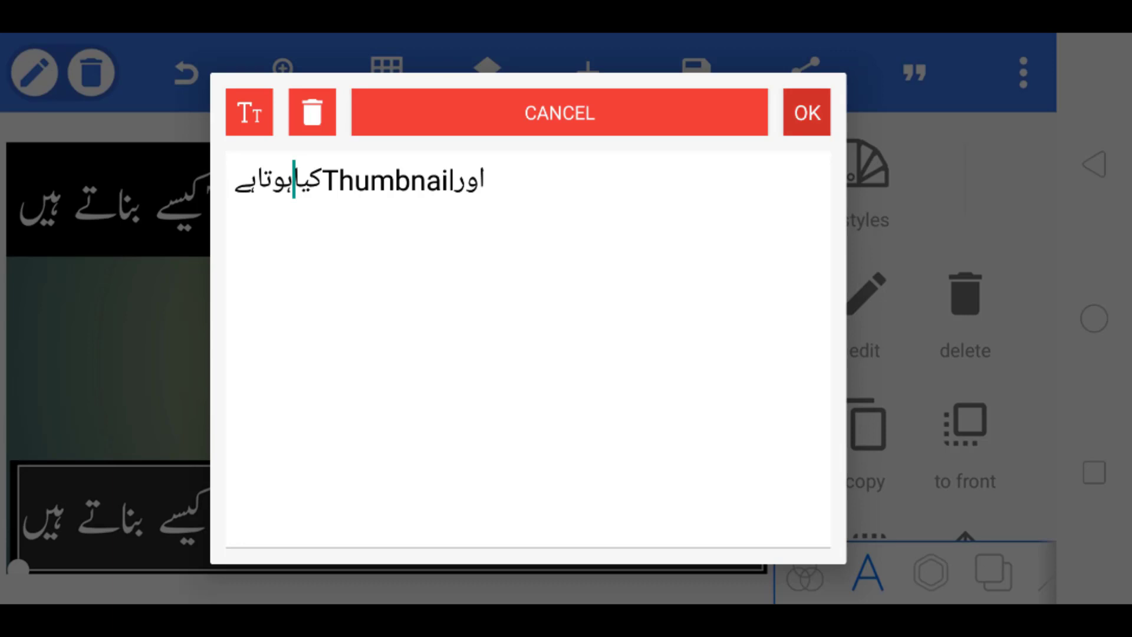
left_click_drag(213, 513, 536, 520)
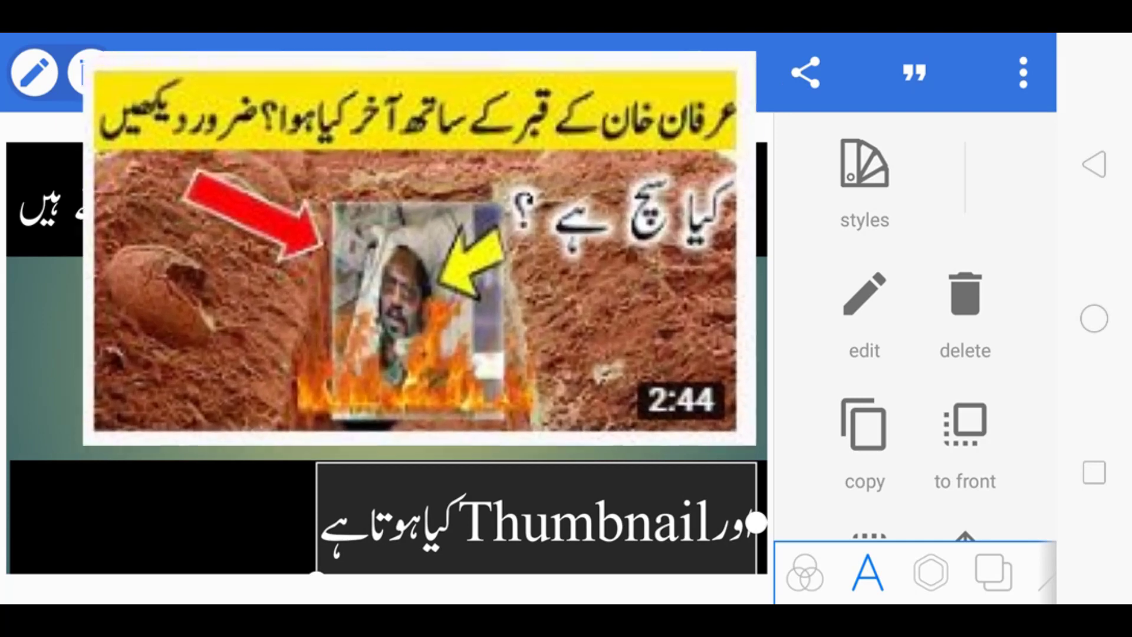
- Centre the bottom Urdu title in the lower black bar and deselect it
mouse_move(537, 519)
left_mouse_down()
mouse_move(367, 518)
mouse_move(397, 519)
left_mouse_up()
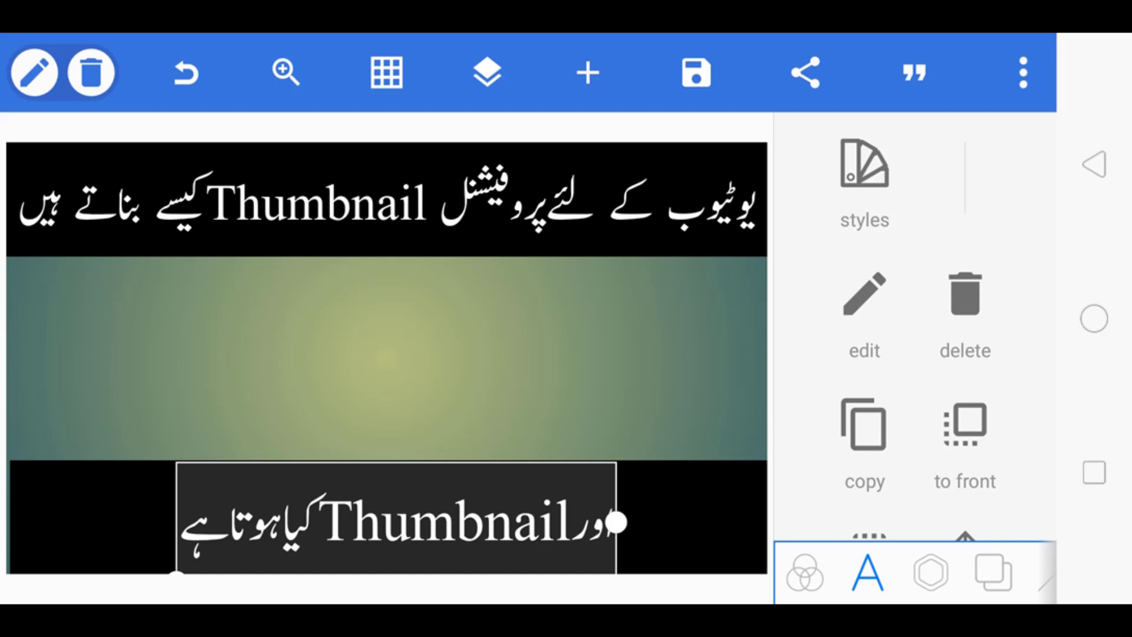
mouse_move(397, 517)
left_mouse_down()
mouse_move(242, 518)
mouse_move(374, 518)
left_mouse_up()
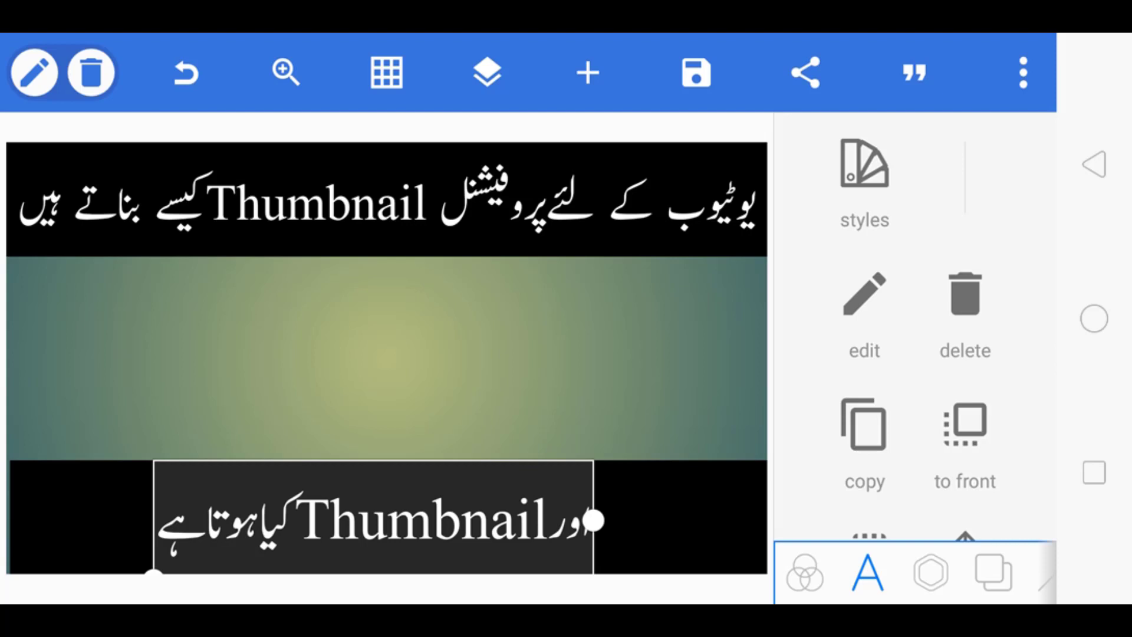
key("Escape")
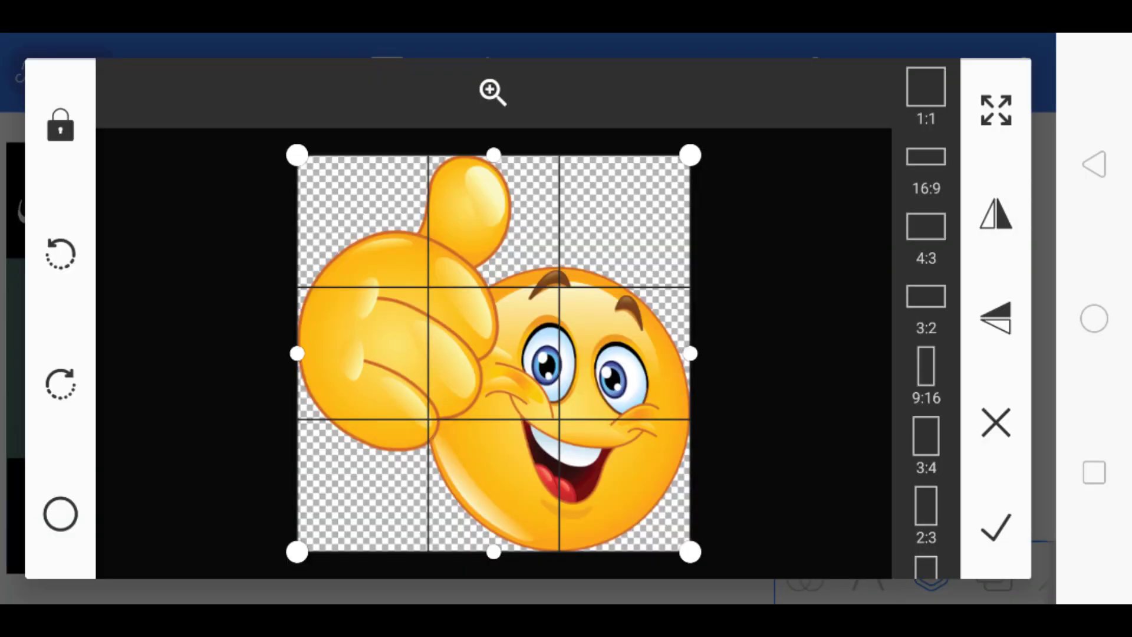
- Place the thumbs-up emoji with an uncropped 1:1 crop, then shrink it onto the left side
mouse_move(690, 155)
left_mouse_down()
mouse_move(546, 295)
mouse_move(691, 155)
left_mouse_up()
left_click(926, 168)
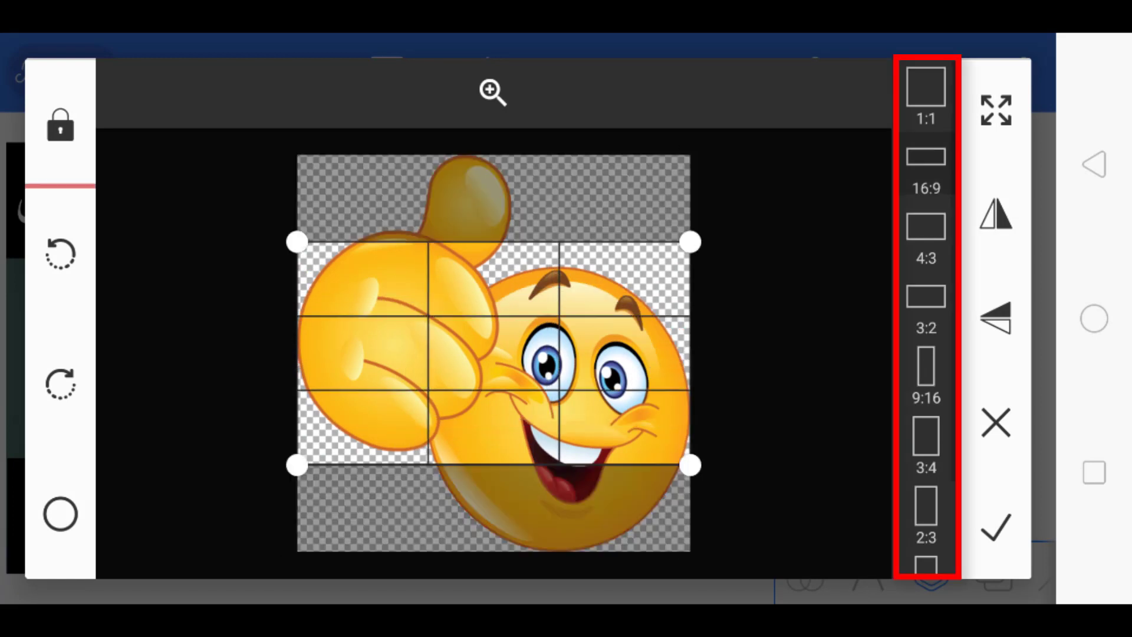
left_click(926, 236)
left_click(926, 307)
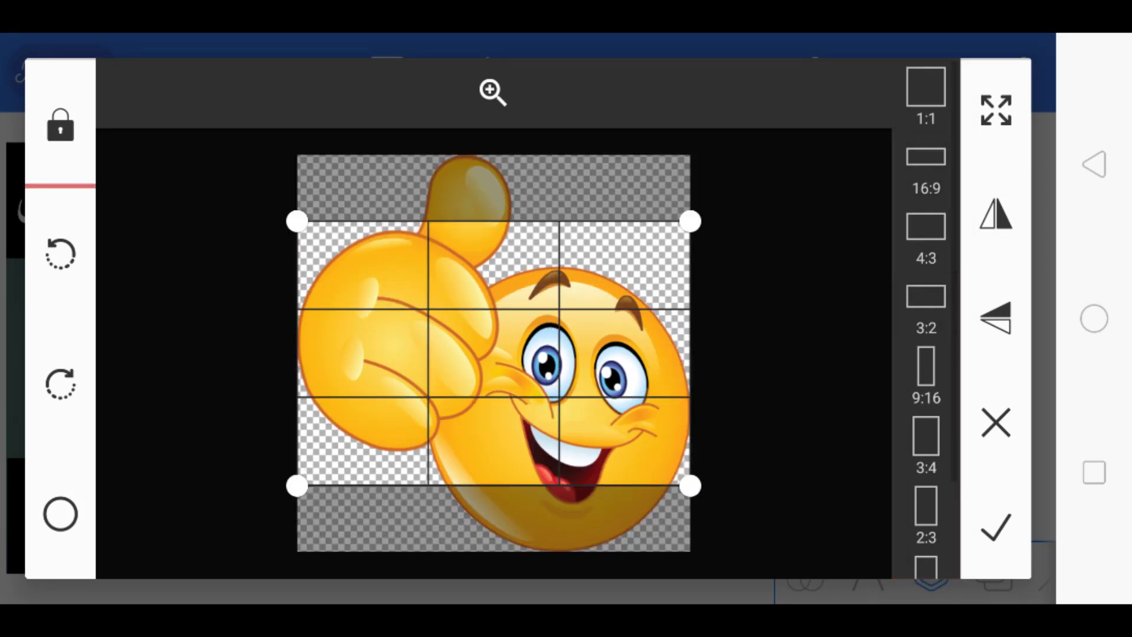
left_click(926, 88)
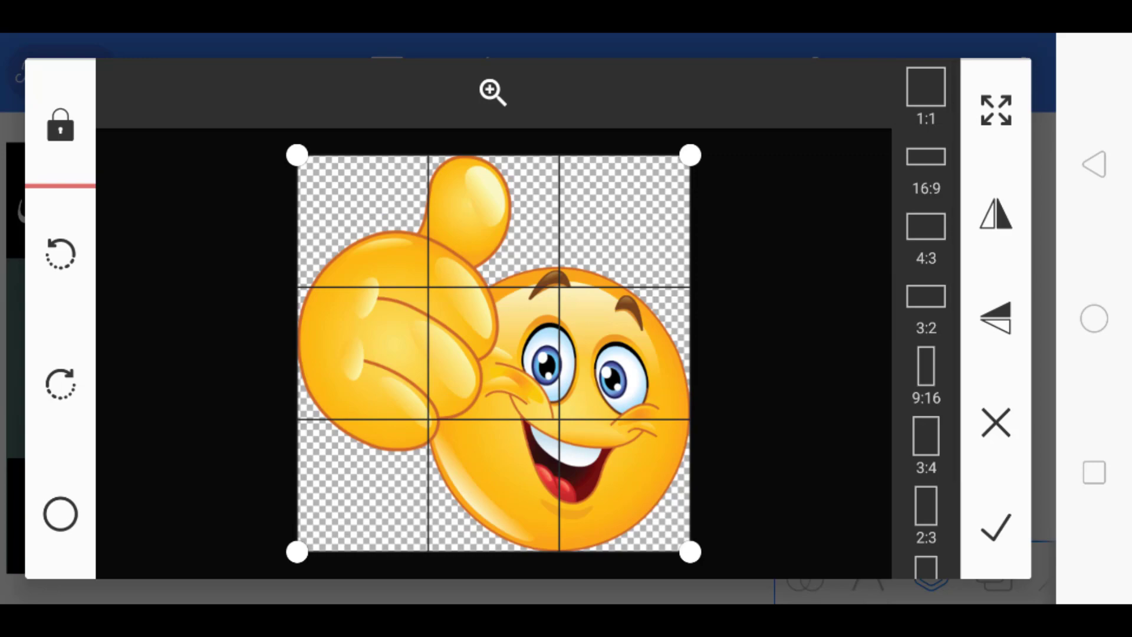
left_click(996, 527)
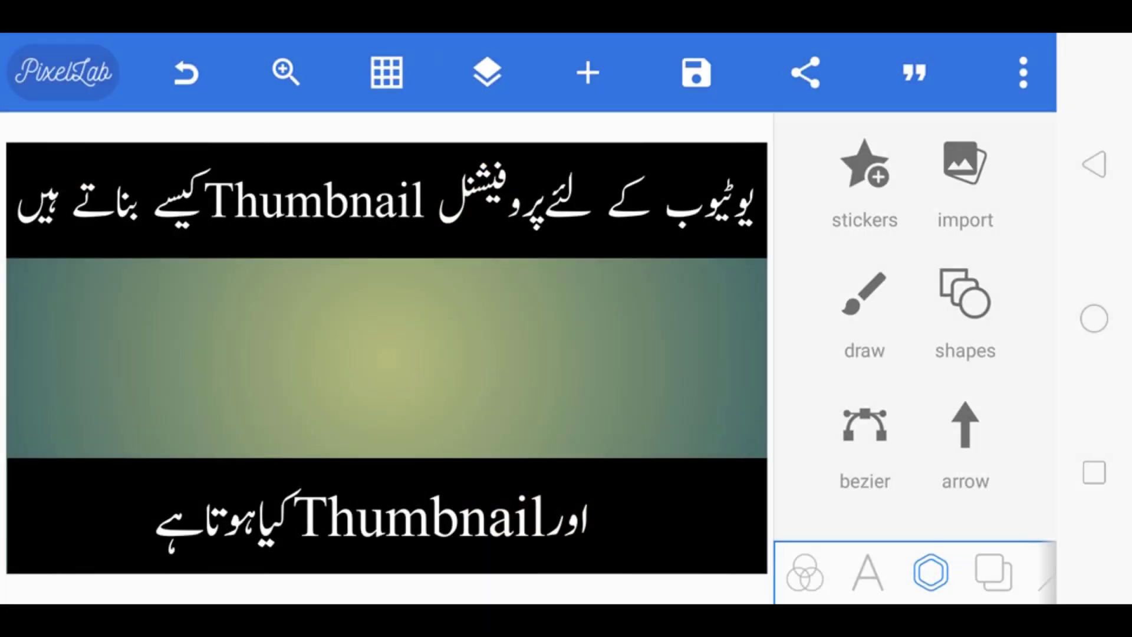
mouse_move(354, 354)
left_mouse_down()
mouse_move(443, 384)
mouse_move(373, 438)
mouse_move(450, 379)
mouse_move(379, 442)
mouse_move(300, 454)
mouse_move(481, 307)
mouse_move(513, 250)
left_mouse_up()
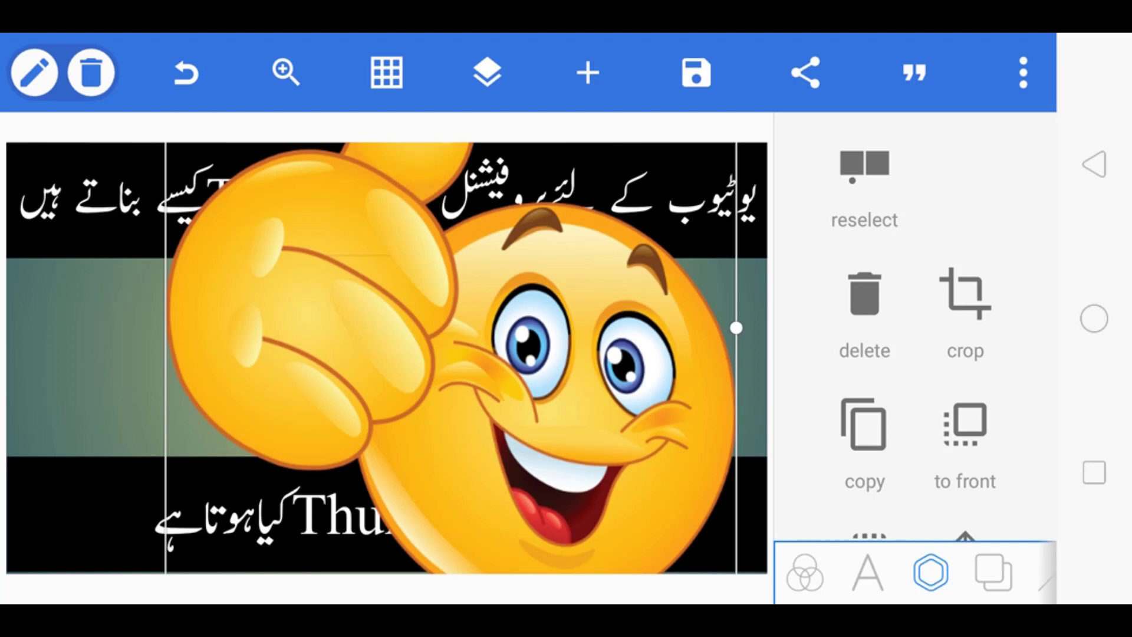
mouse_move(737, 328)
left_mouse_down()
mouse_move(692, 329)
mouse_move(529, 498)
mouse_move(546, 475)
mouse_move(357, 268)
mouse_move(425, 447)
mouse_move(308, 321)
mouse_move(377, 397)
mouse_move(346, 503)
mouse_move(260, 408)
mouse_move(306, 442)
mouse_move(278, 480)
mouse_move(240, 447)
mouse_move(287, 434)
mouse_move(293, 447)
left_mouse_up()
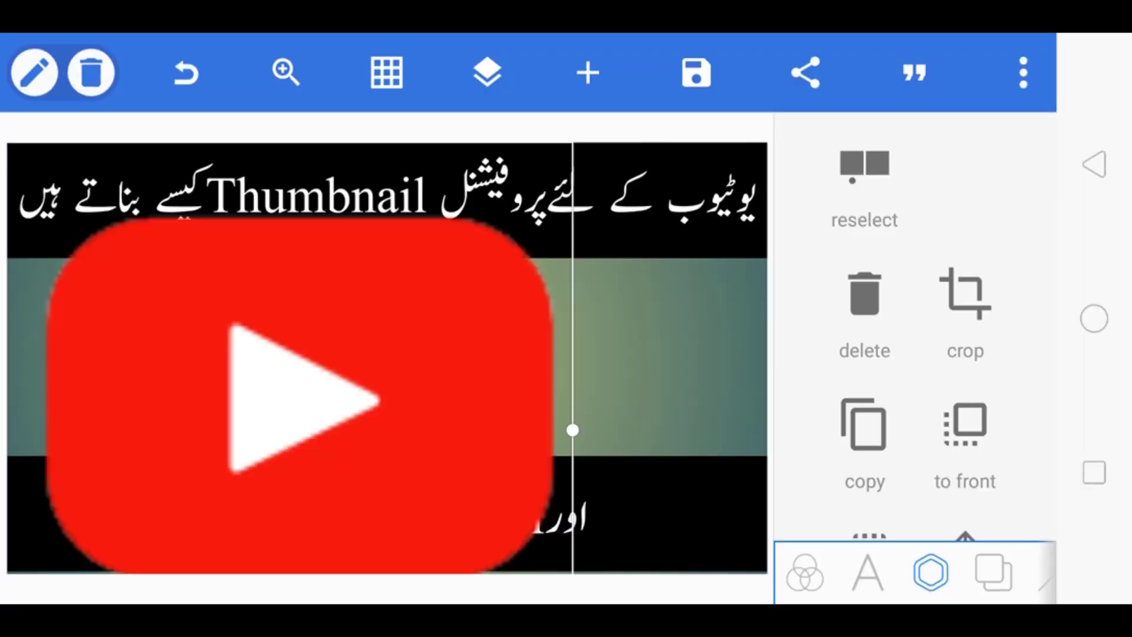
- Shrink the YouTube logo and place it right of the middle band, opposite the emoji
mouse_move(301, 395)
left_mouse_down()
mouse_move(505, 391)
mouse_move(518, 404)
mouse_move(328, 367)
mouse_move(363, 289)
mouse_move(375, 175)
left_mouse_up()
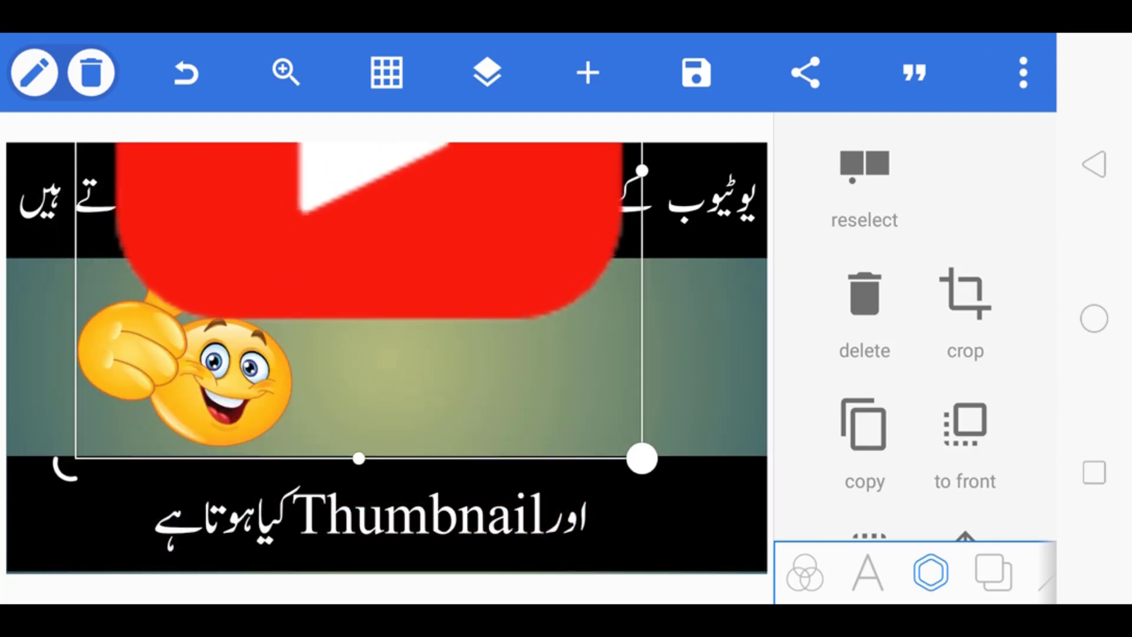
left_click_drag(642, 461, 487, 301)
left_click_drag(284, 235, 467, 425)
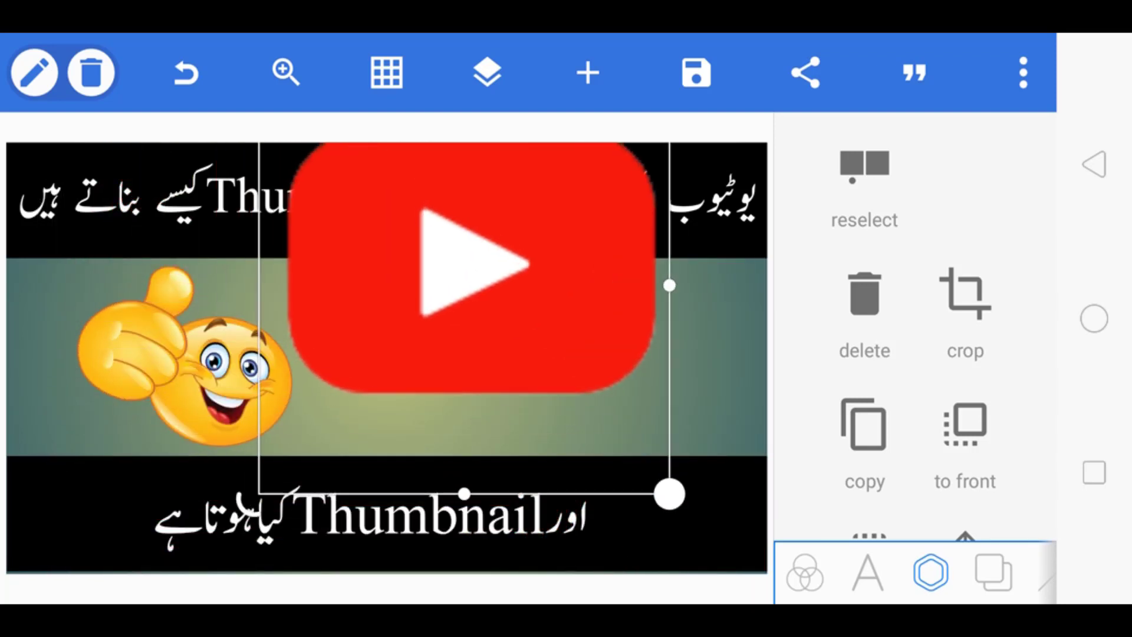
mouse_move(670, 490)
left_mouse_down()
mouse_move(678, 503)
mouse_move(501, 324)
left_mouse_up()
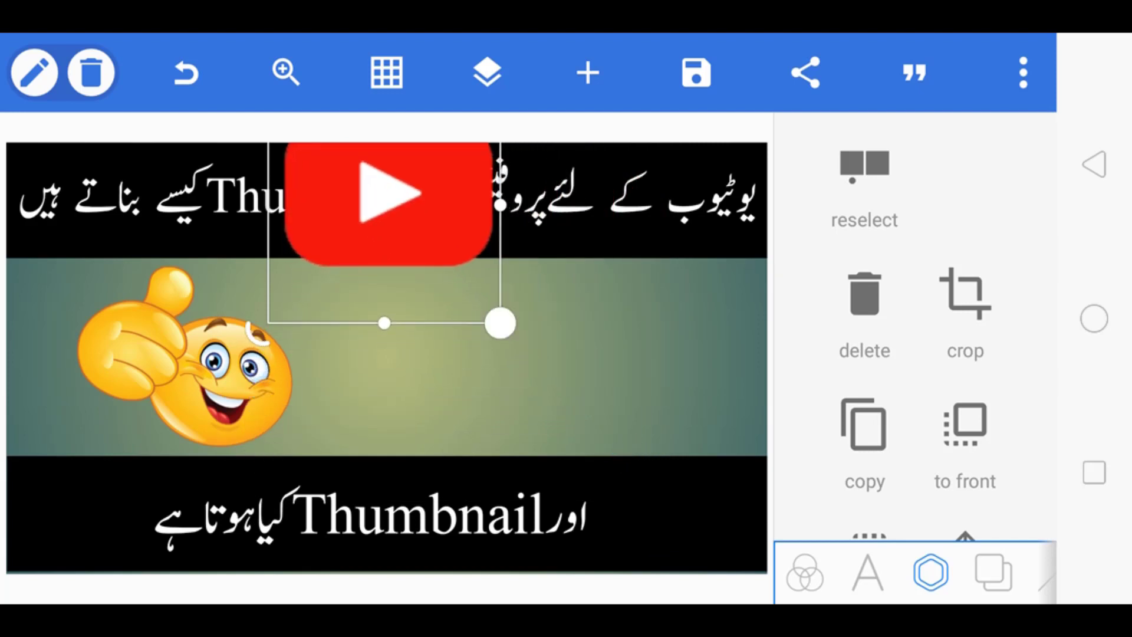
mouse_move(389, 204)
left_mouse_down()
mouse_move(462, 317)
mouse_move(510, 362)
mouse_move(539, 367)
mouse_move(493, 376)
mouse_move(542, 367)
left_mouse_up()
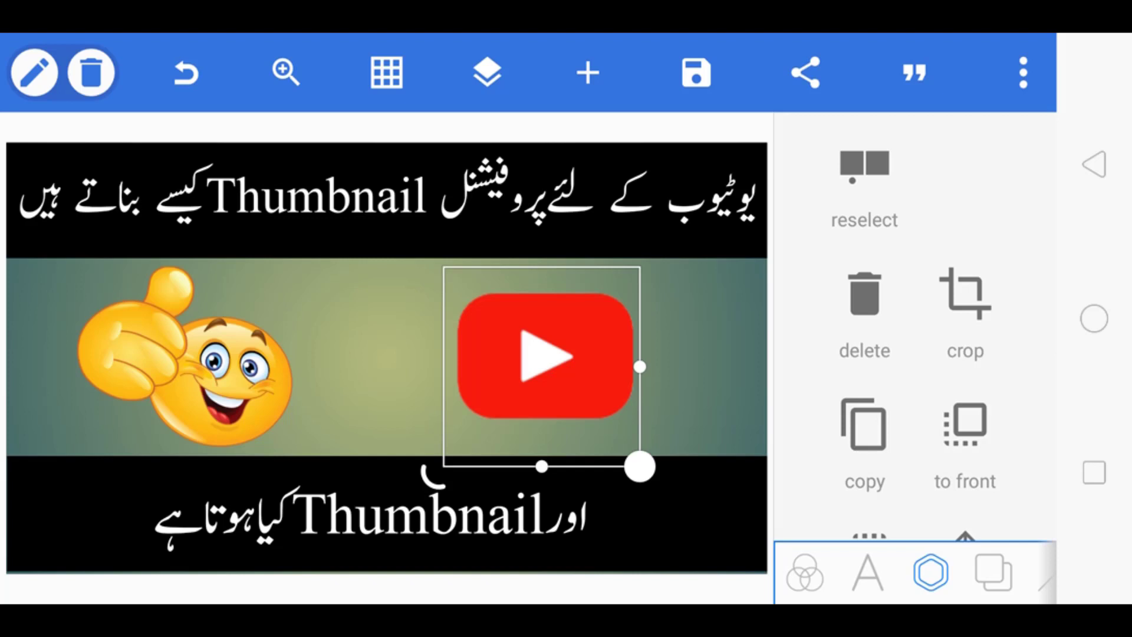
key("Escape")
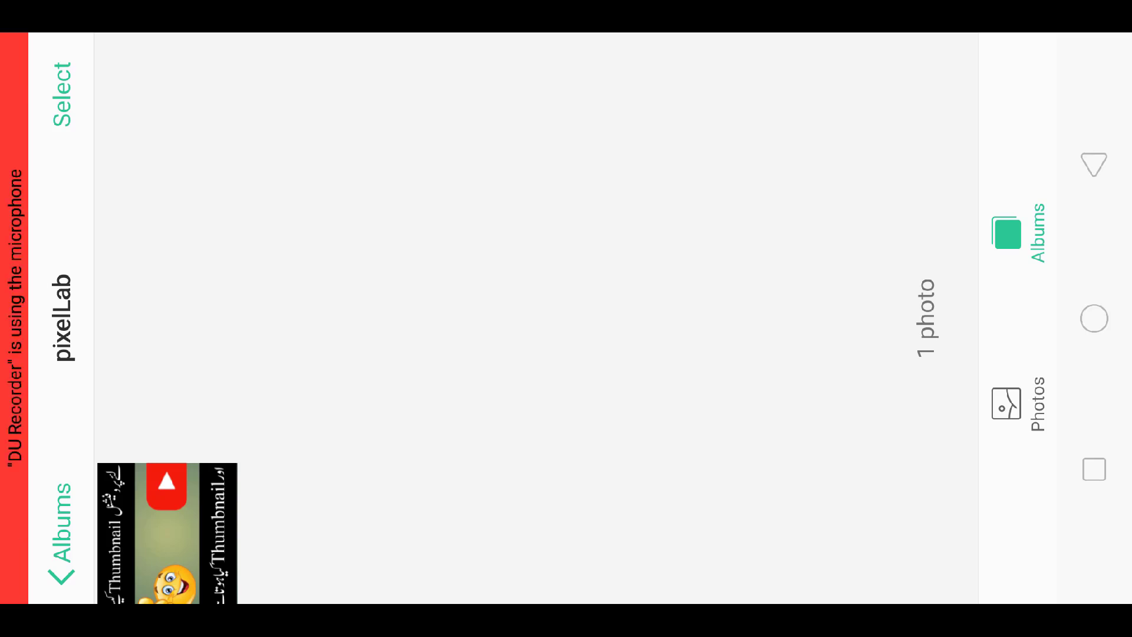
- Open the saved thumbnail full-screen from the pixelLab album
left_click(167, 534)
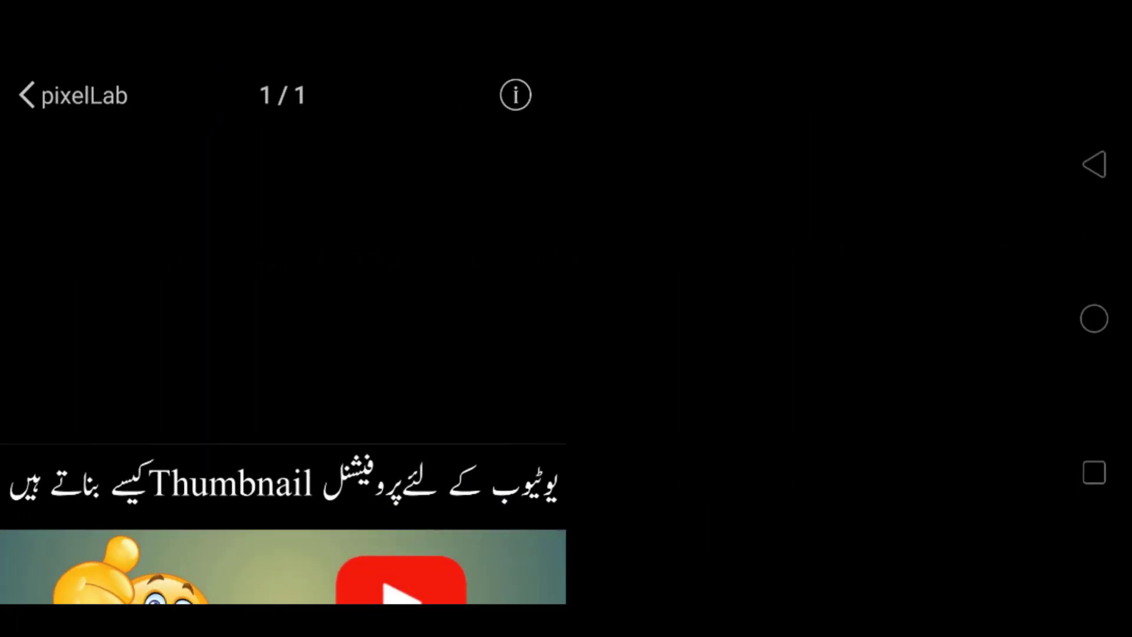